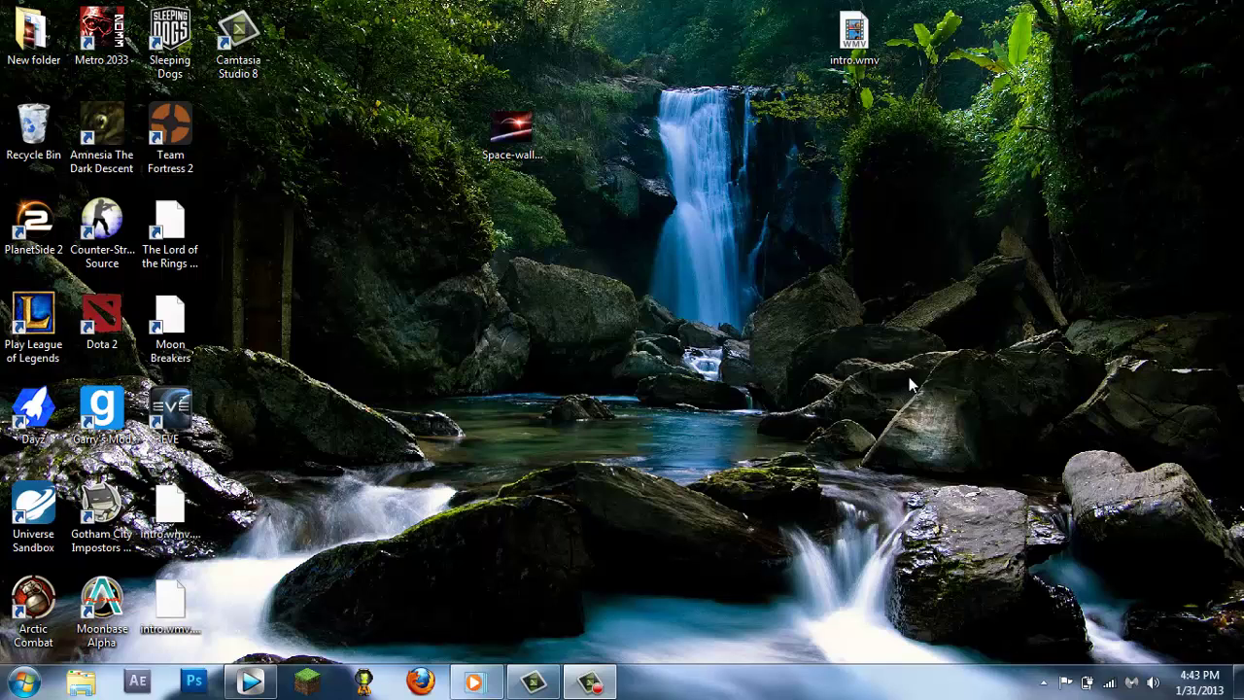
Bring the window with the finished space intro video back up from the taskbar
mouse_move(260, 696)
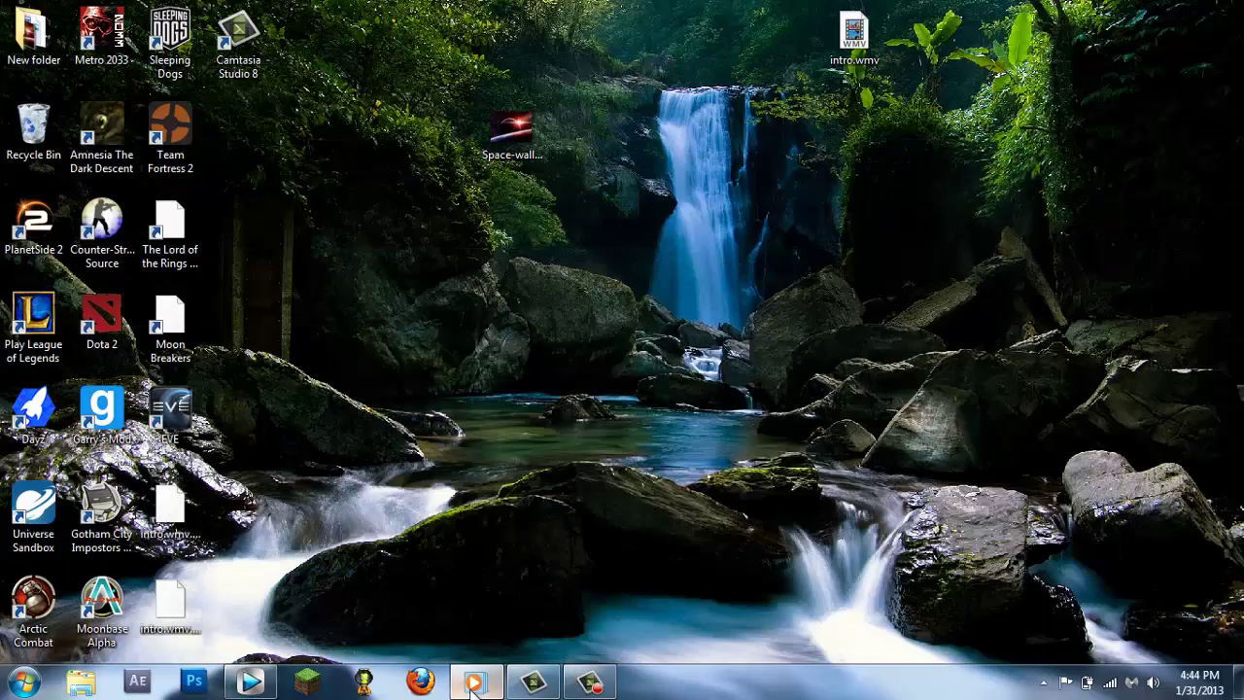
Play the space intro video through in Windows Media Player, then close the player
click(473, 683)
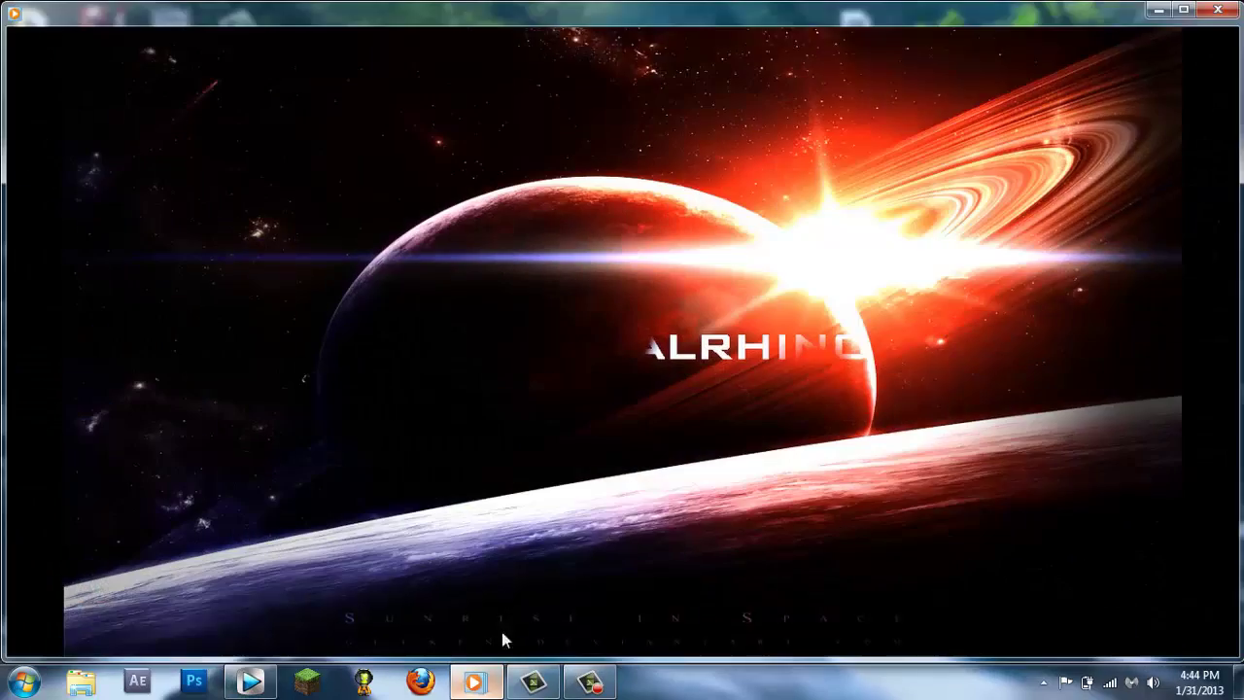
click(607, 634)
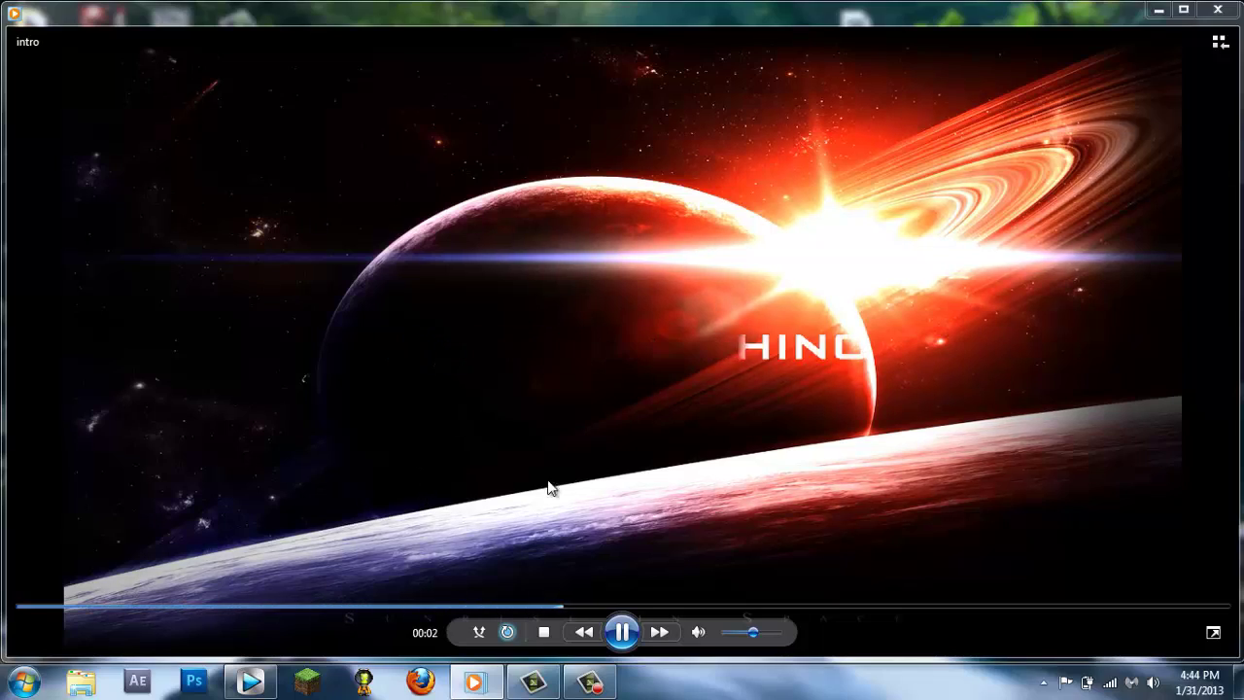
click(1219, 10)
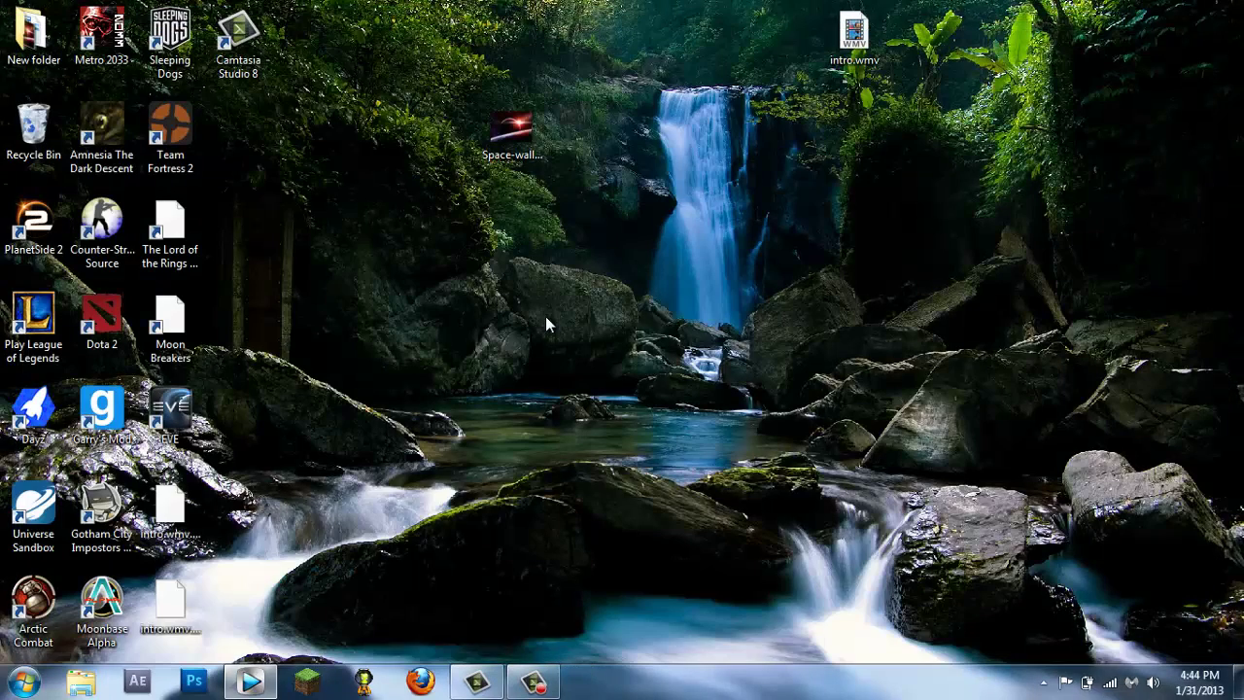
Add video tracks, stretch the space wallpaper on track 1 to about 9 seconds, and insert text media on track 2
click(251, 681)
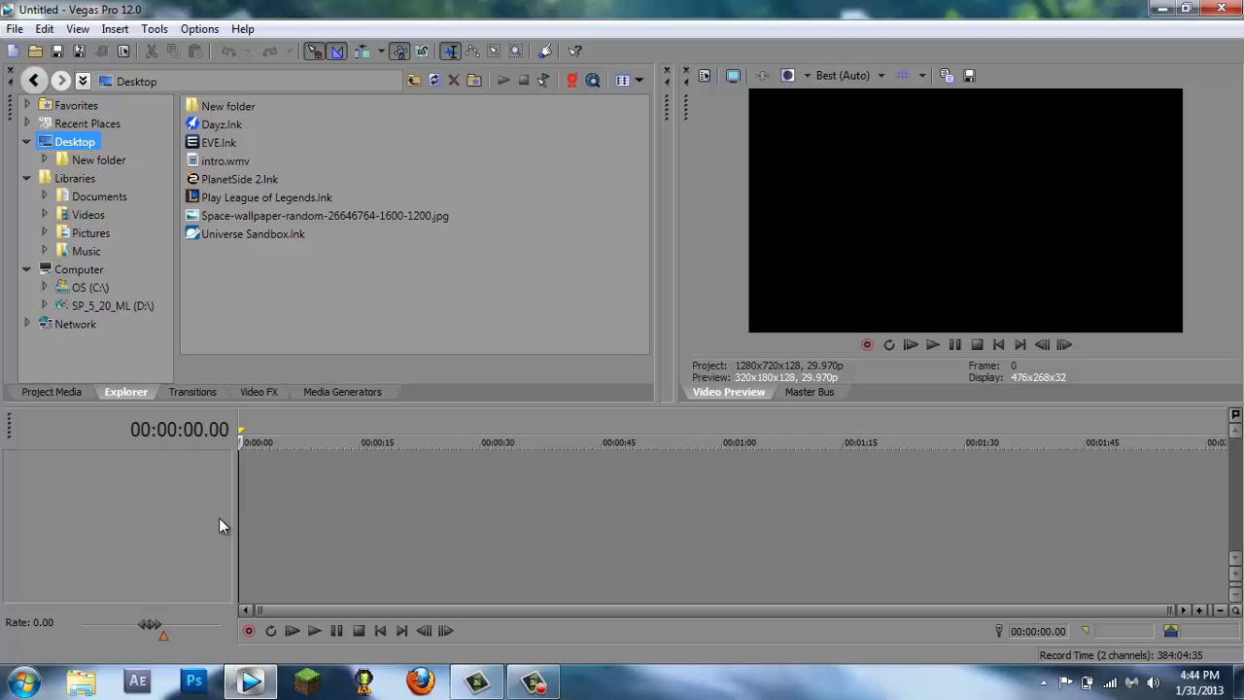
key(ctrl+shift+q)
key(ctrl+shift+q)
key(ctrl+shift+q)
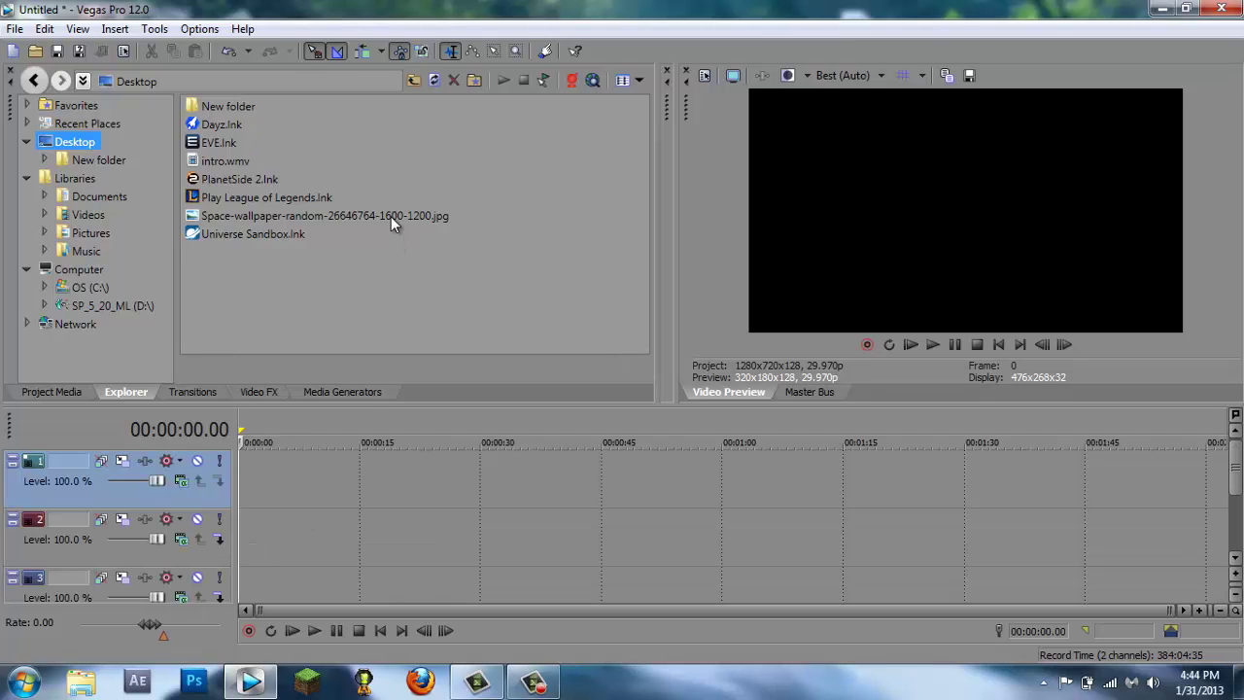
drag(391, 215, 314, 474)
click(317, 428)
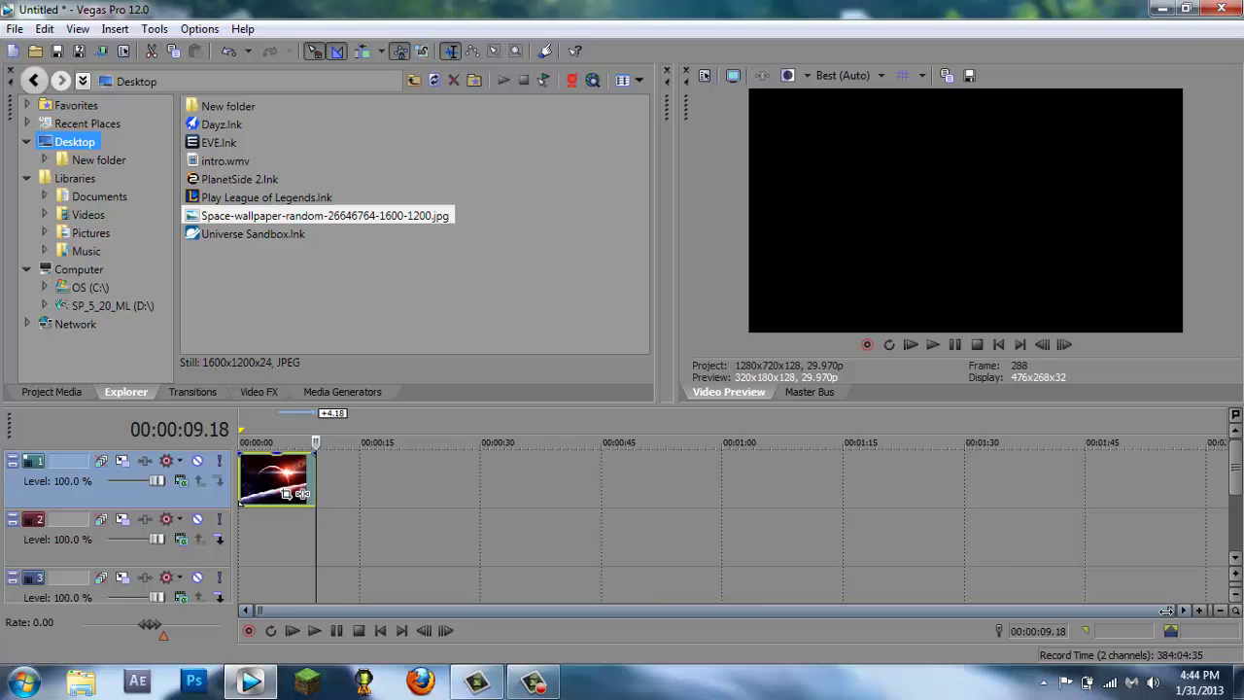
drag(1169, 611, 481, 612)
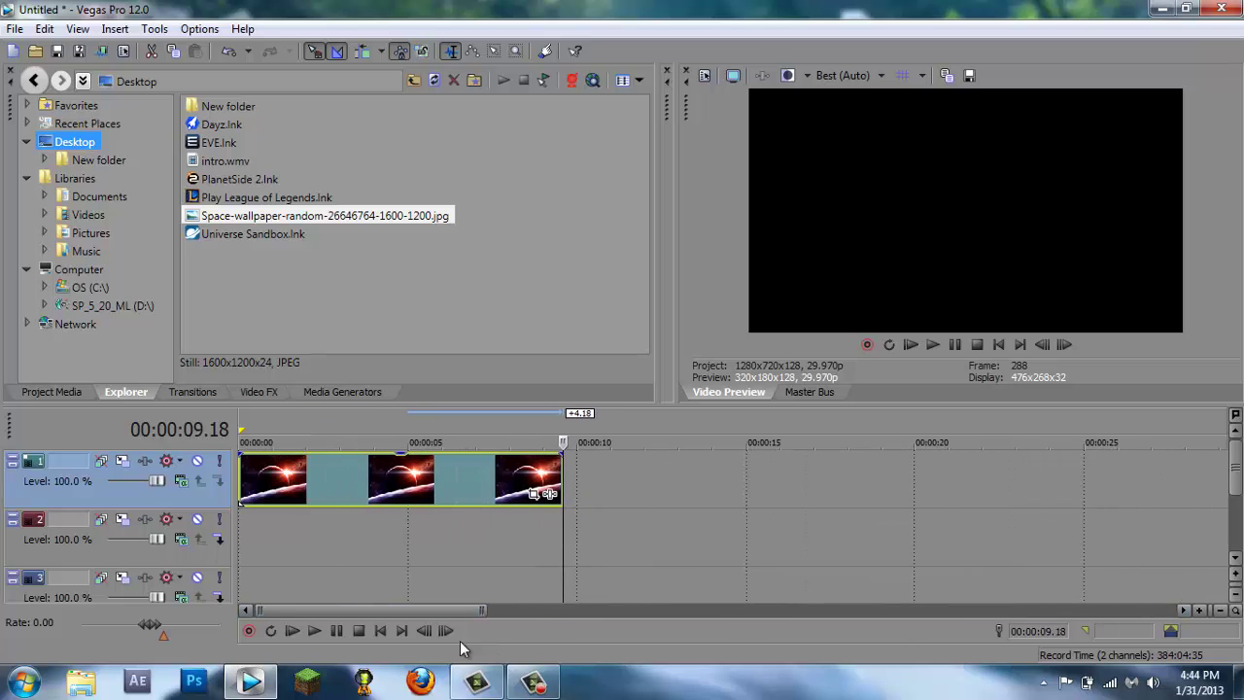
right_click(355, 528)
click(384, 494)
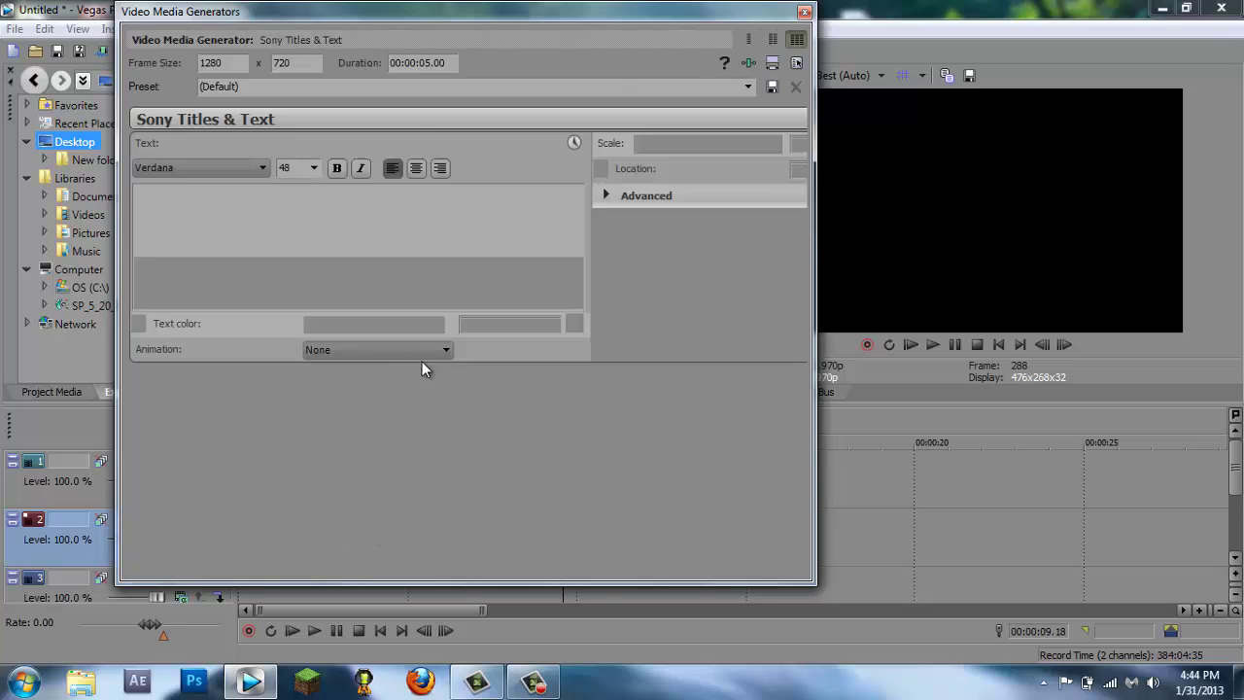
Replace the Sample Text placeholder with 'thedigitalrhino'
triple_click(189, 226)
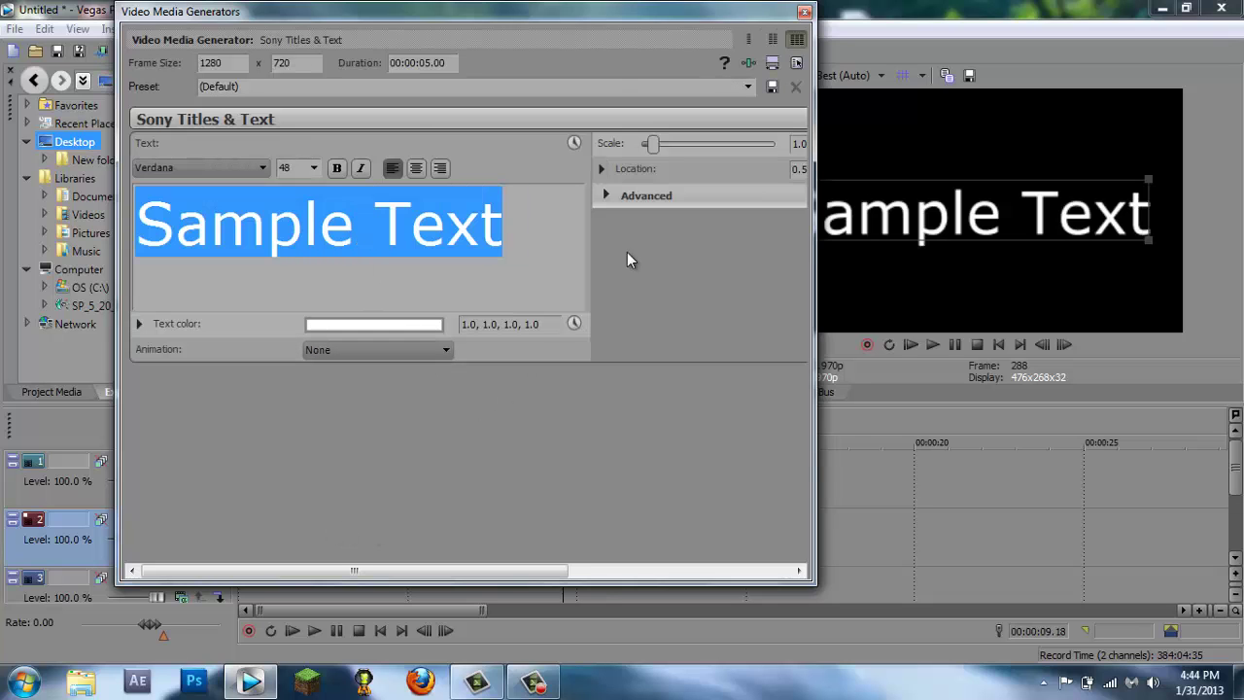
key(BackSpace)
text(thedigit)
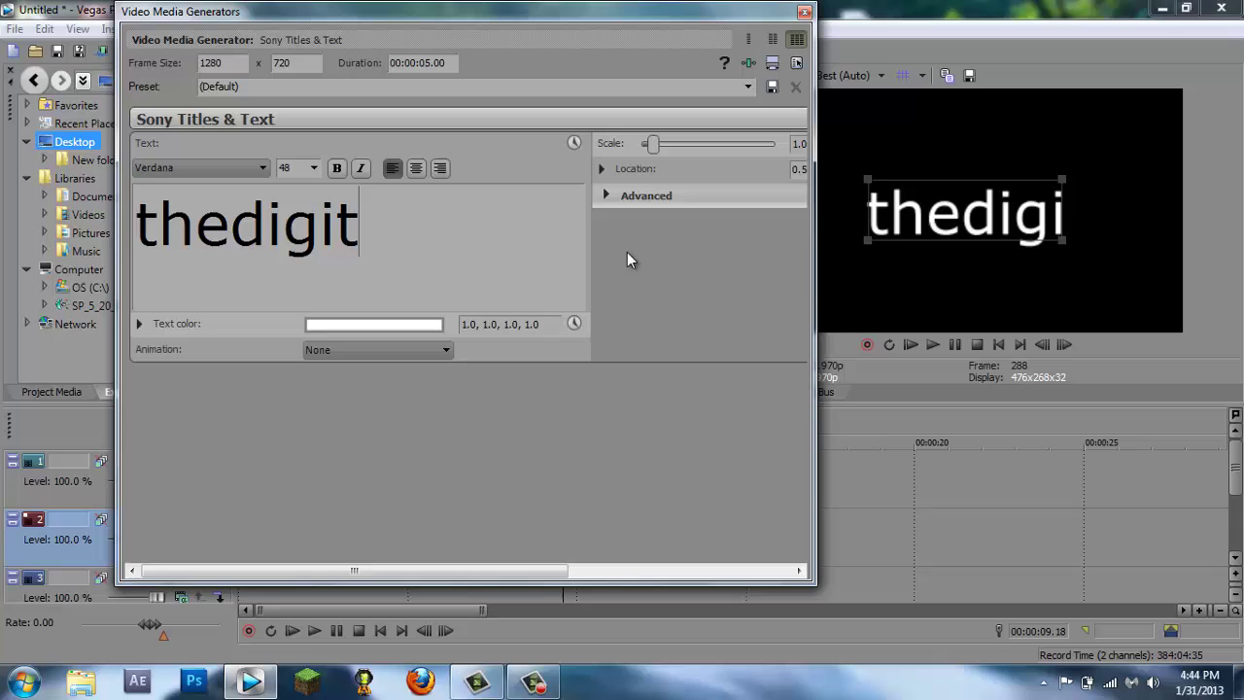
text(alrhino)
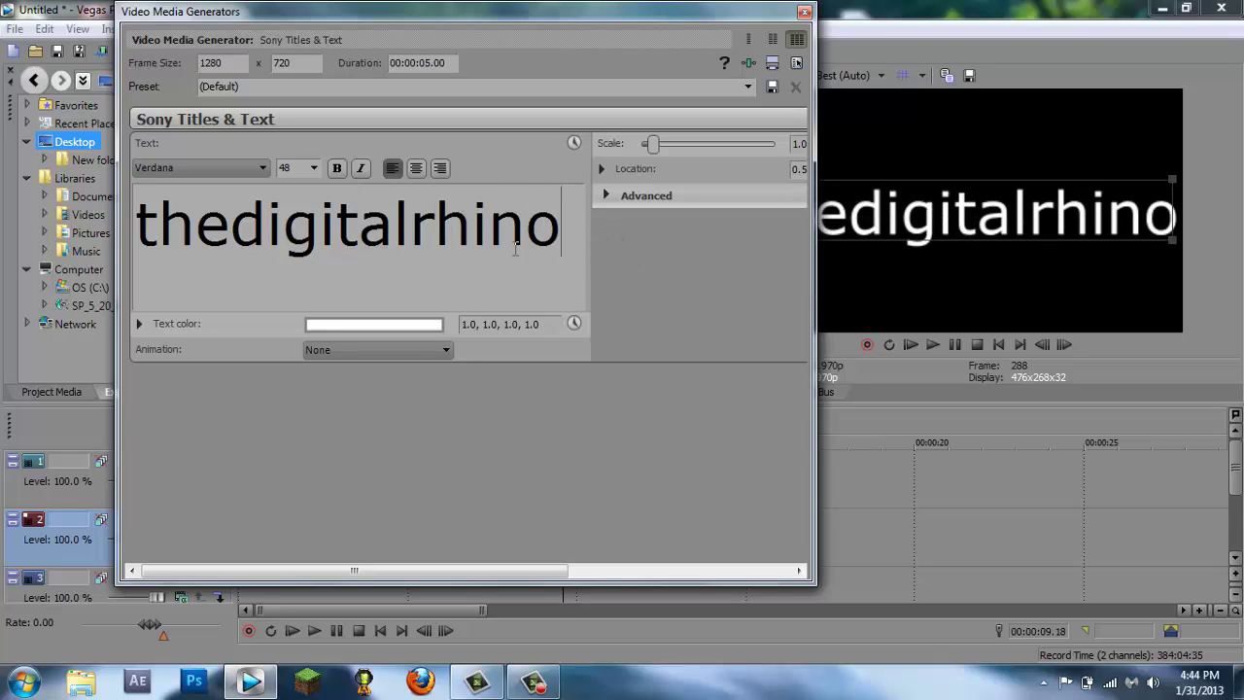
Format the title in bold BankGothic Md BT at size 18
key(ctrl+a)
click(227, 168)
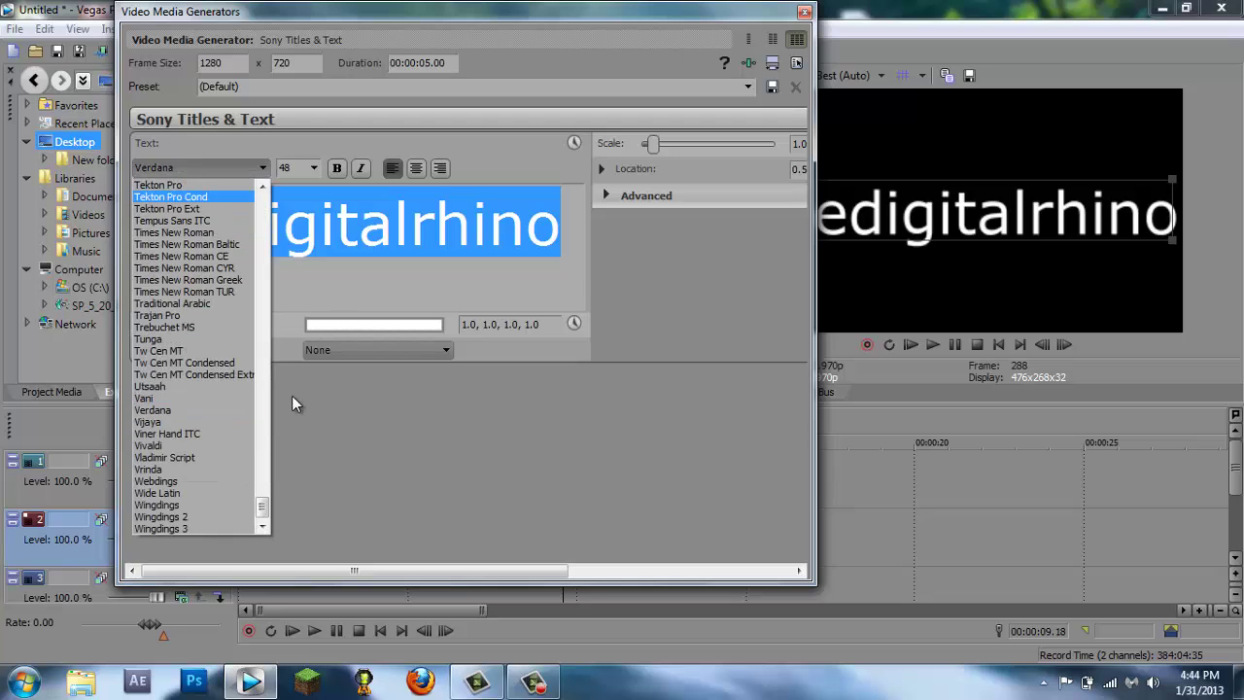
drag(263, 513, 261, 280)
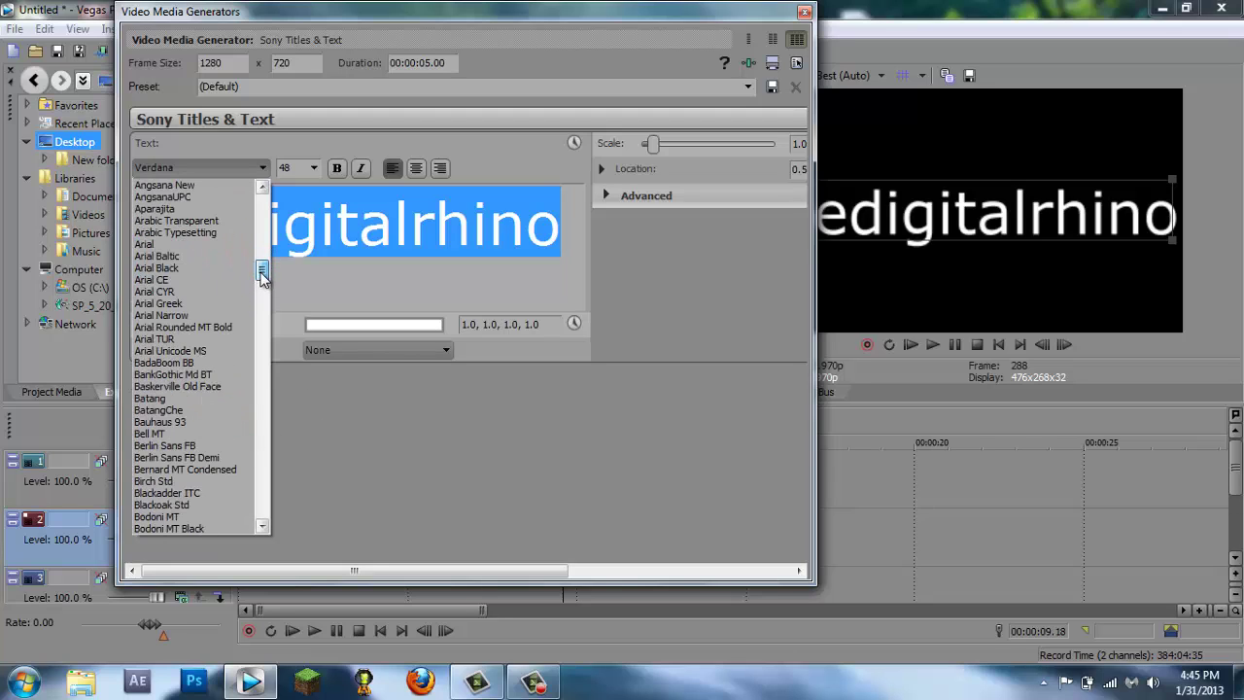
click(213, 375)
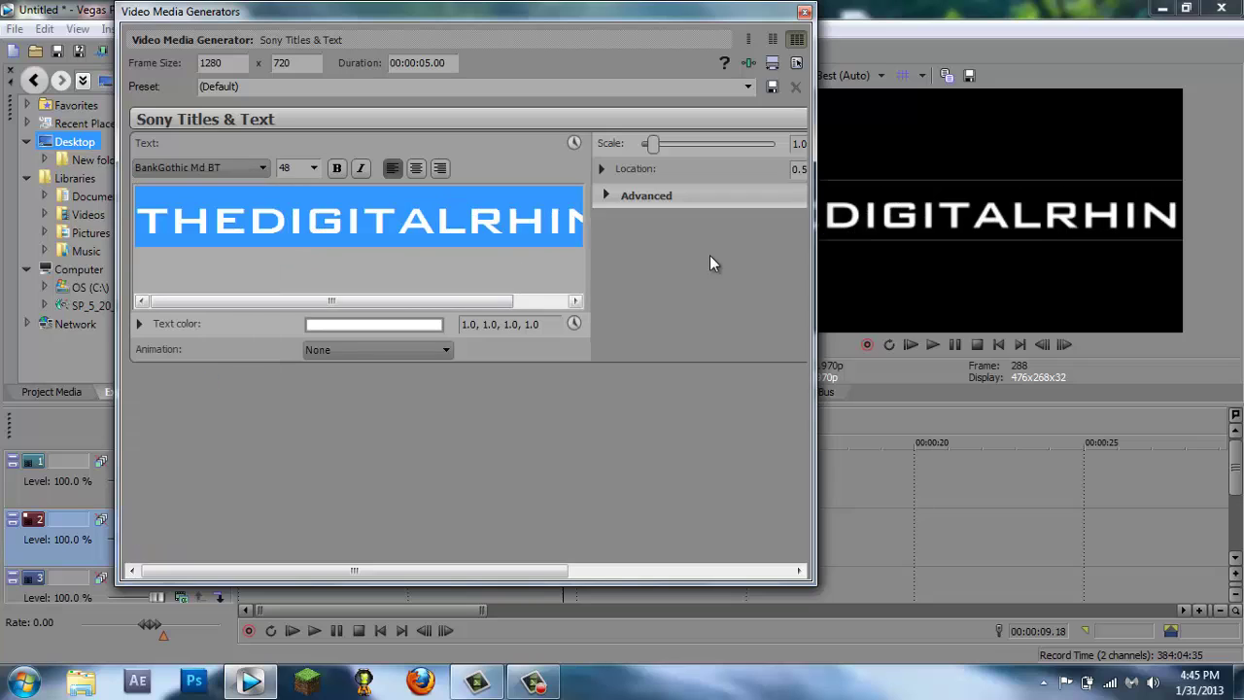
click(313, 168)
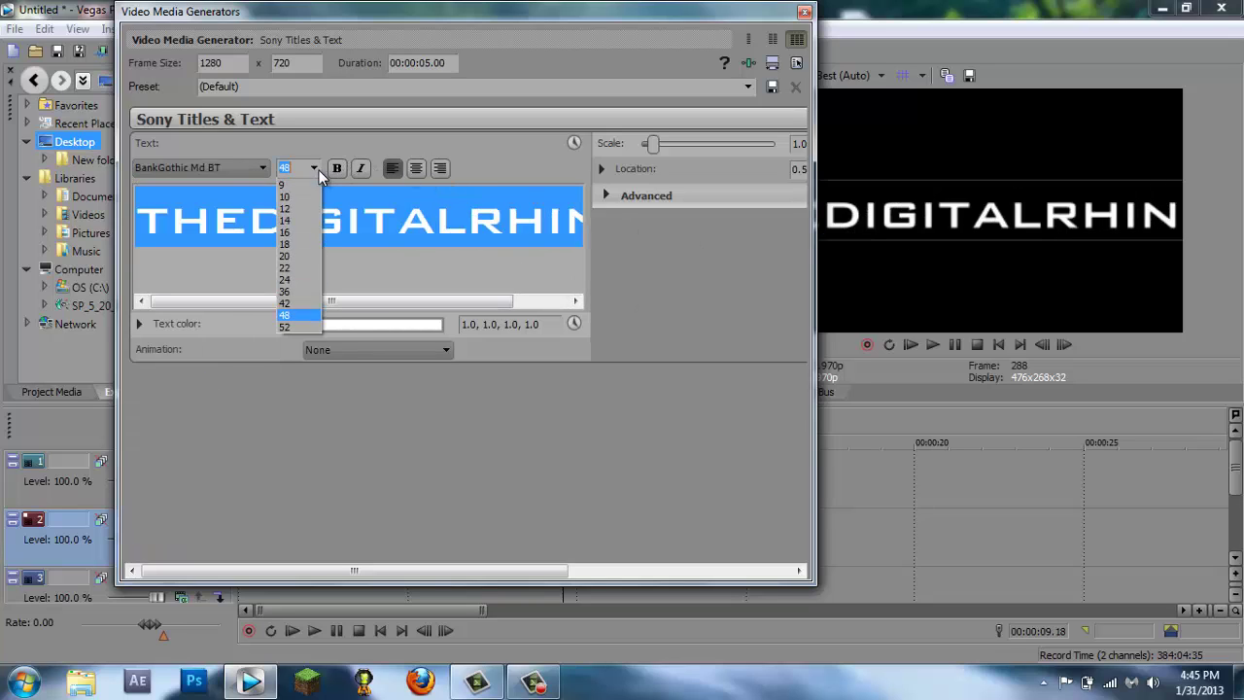
click(299, 279)
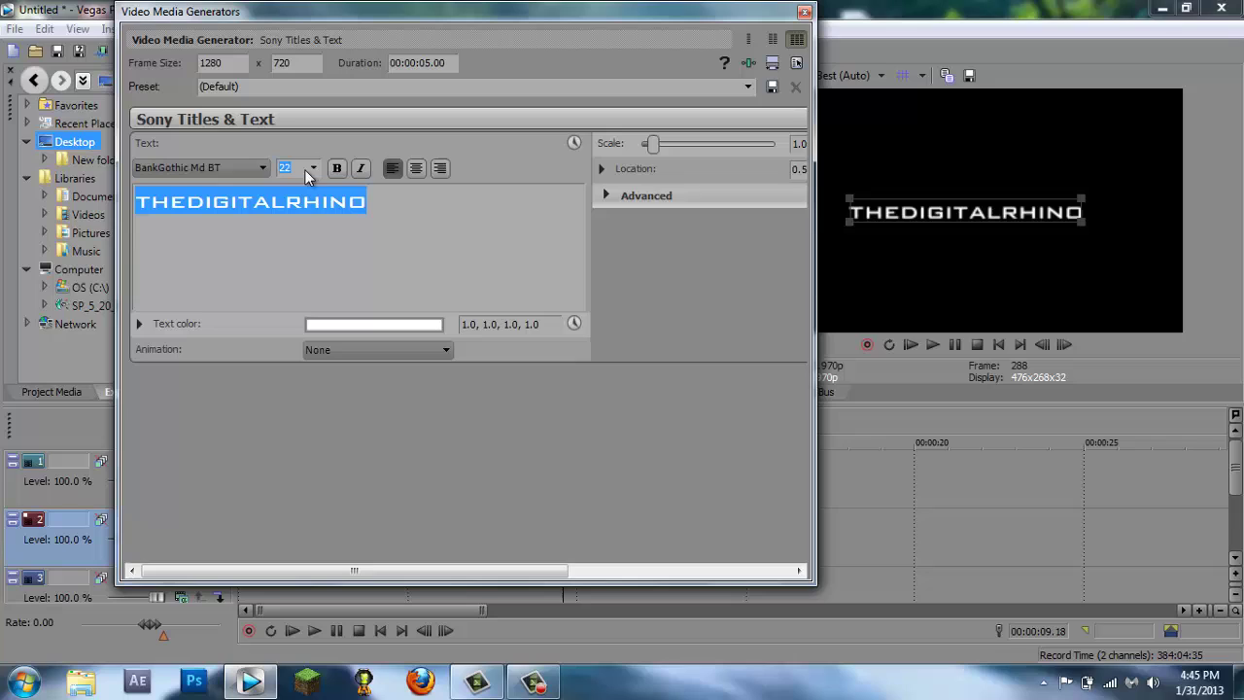
click(333, 170)
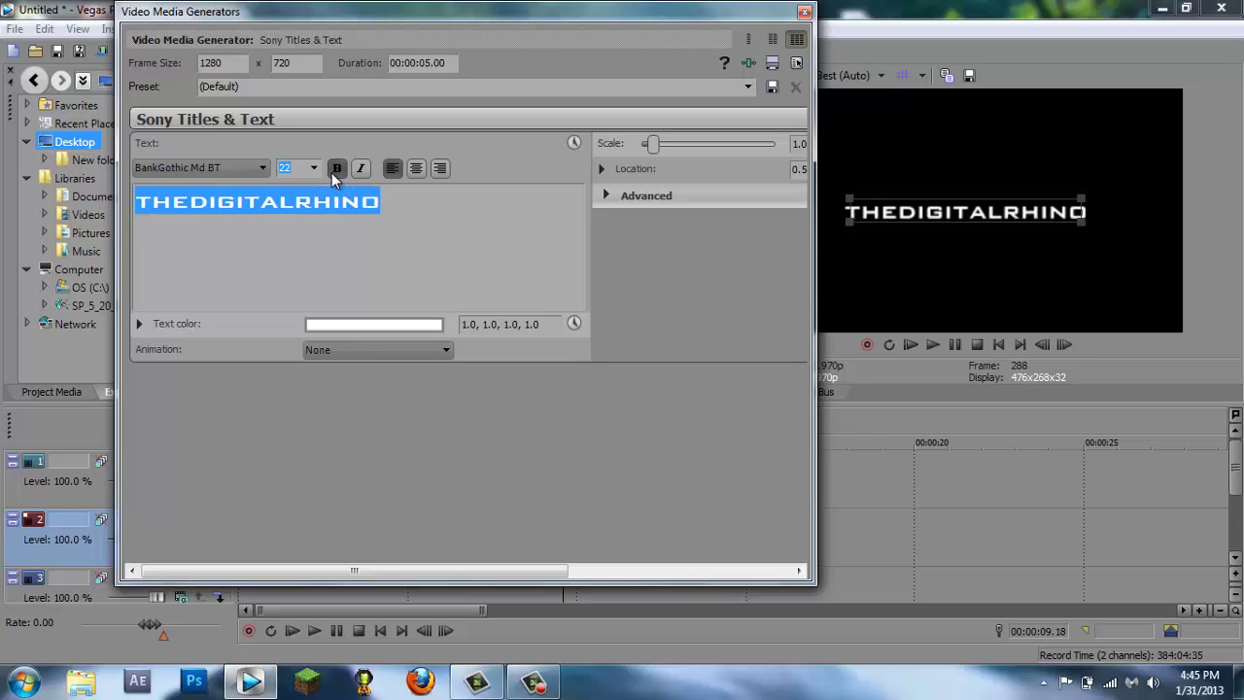
click(313, 169)
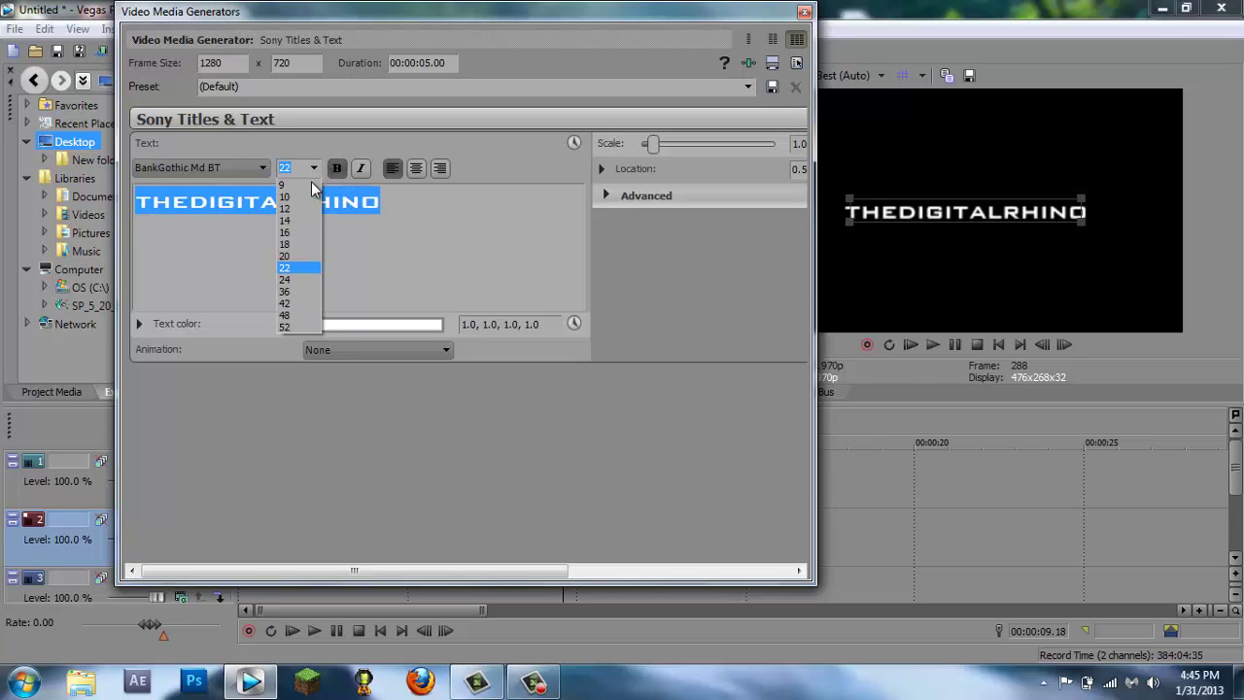
click(298, 243)
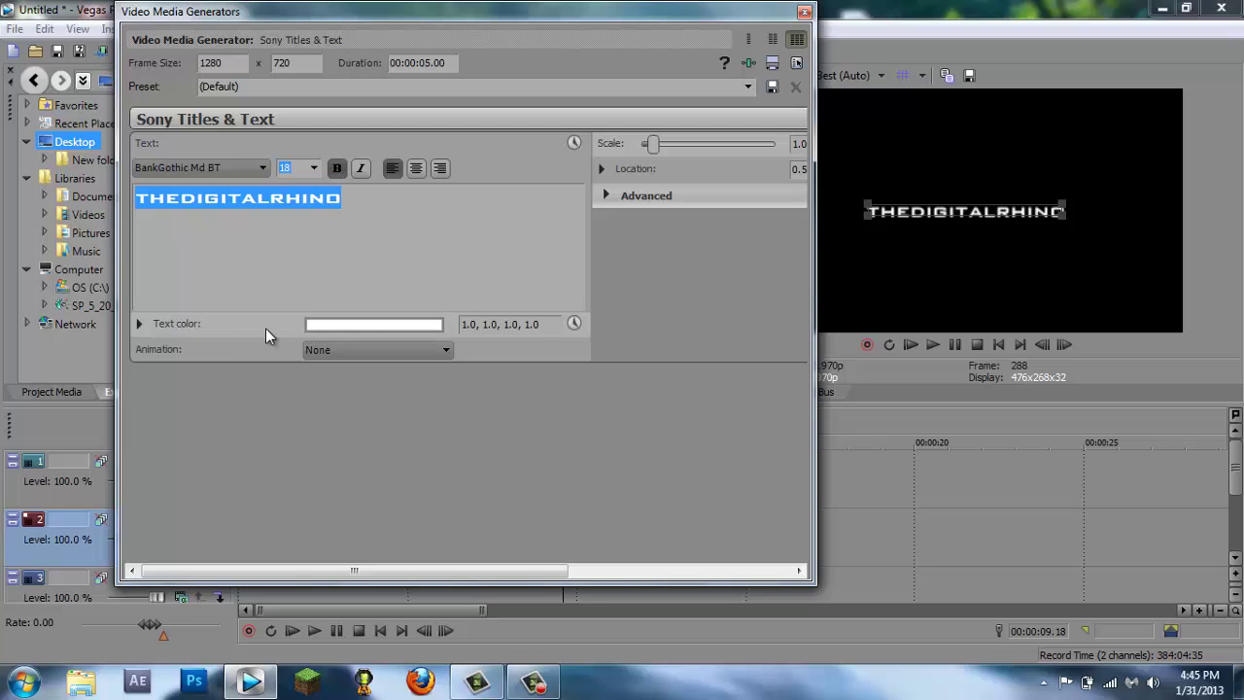
Make the title text colour fully transparent and its advanced background solid black
click(385, 325)
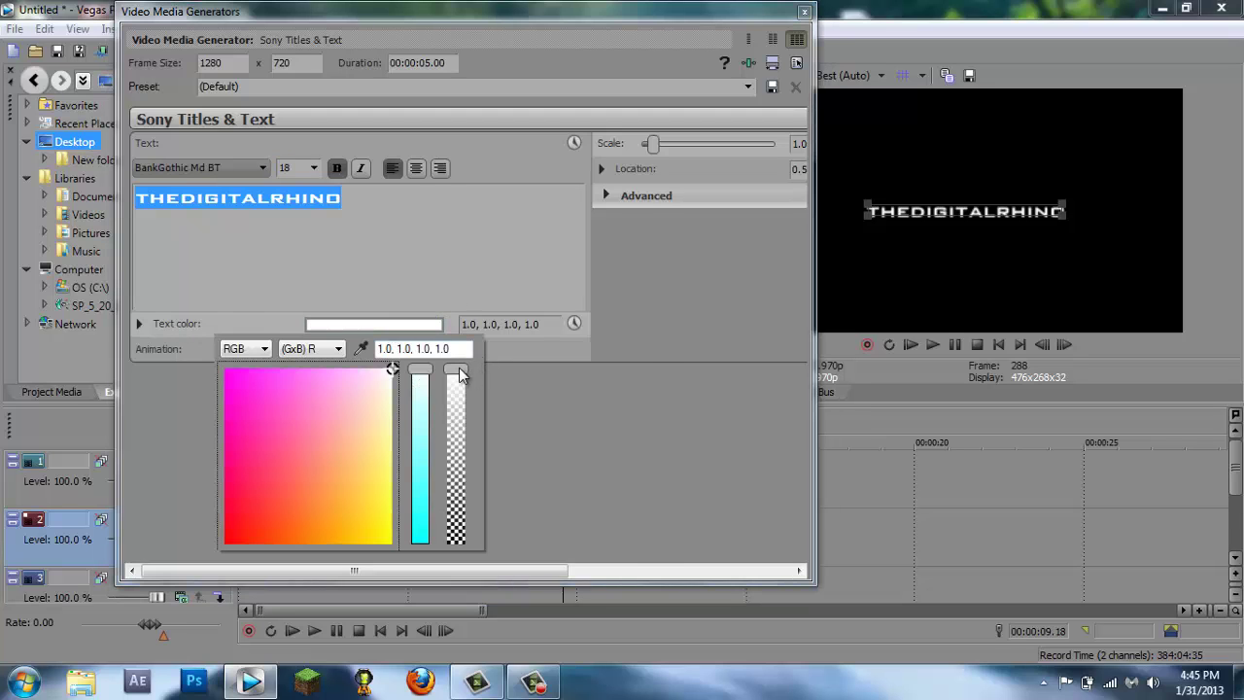
drag(459, 376, 463, 557)
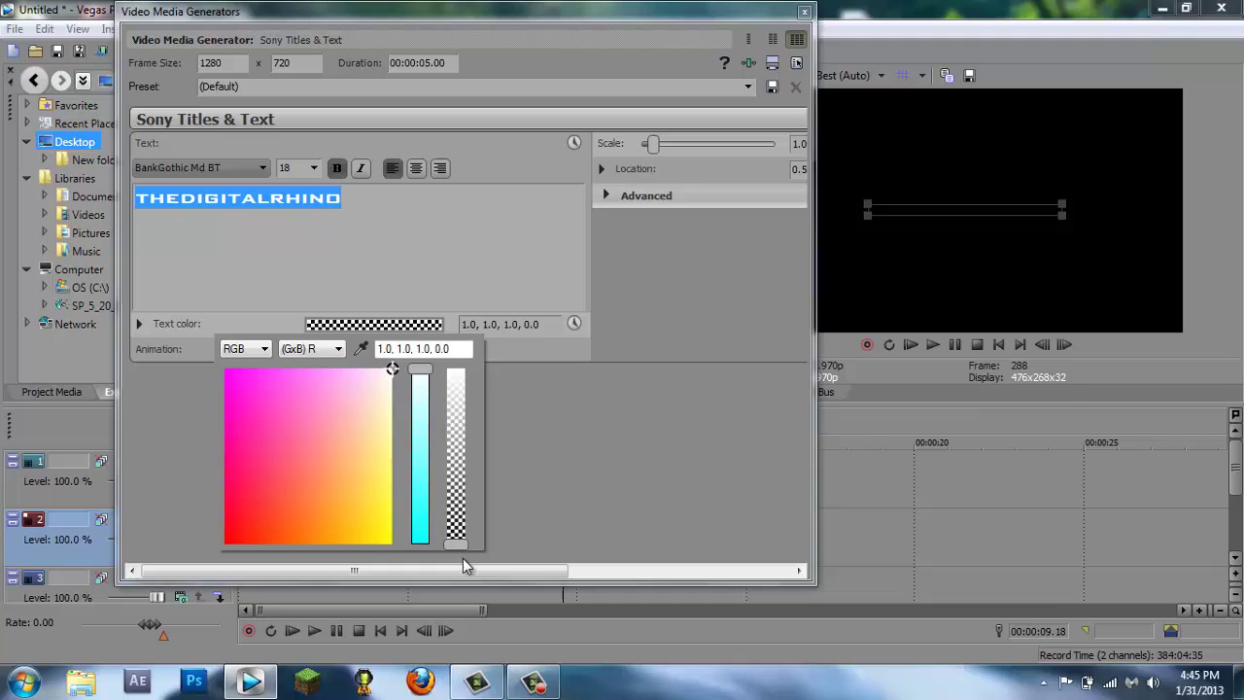
click(596, 423)
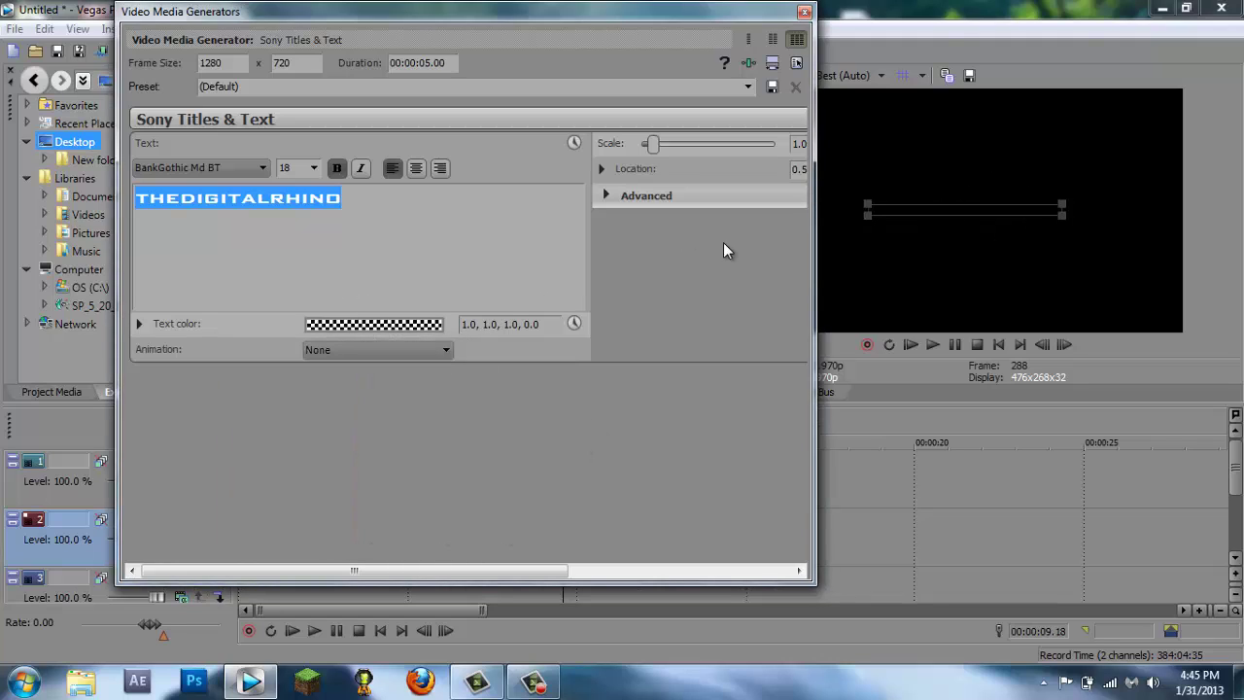
drag(383, 570, 565, 570)
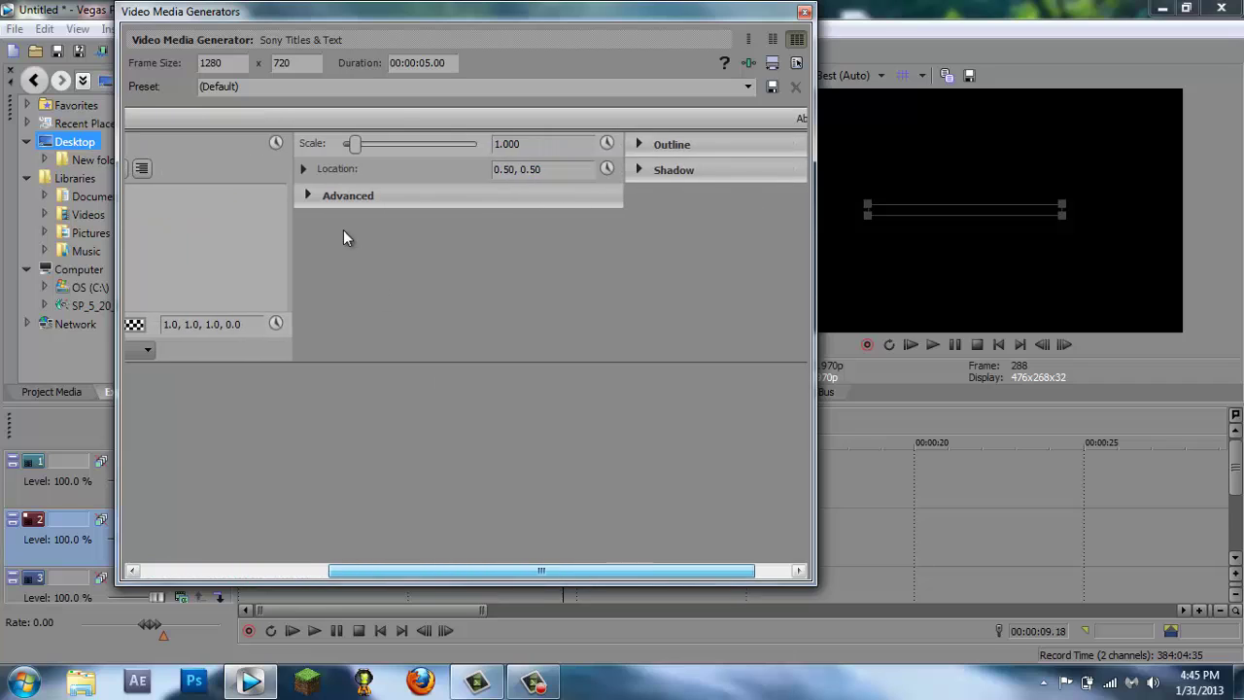
click(305, 196)
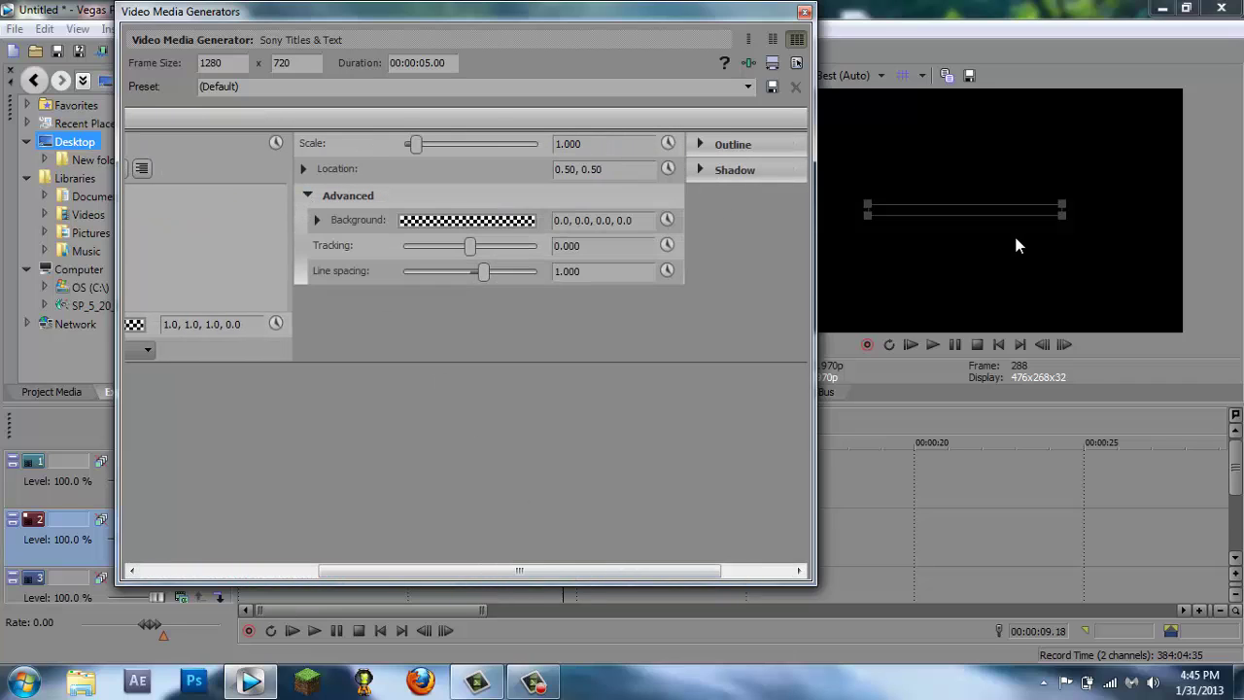
click(442, 225)
drag(554, 444, 552, 255)
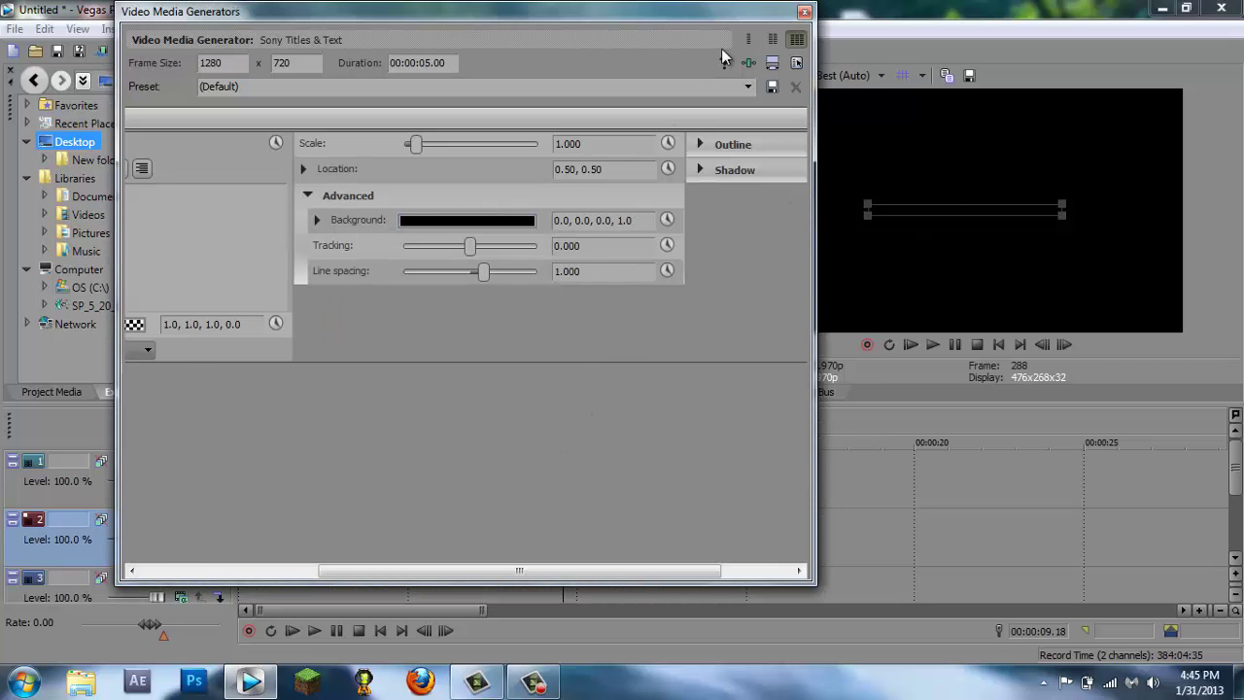
Move the text event to the start of track 2 and stretch it to the wallpaper's length
click(806, 13)
drag(608, 547, 281, 570)
drag(406, 531, 563, 527)
Open the planet wallpaper event's Properties and confirm them so the image fills the frame
click(511, 426)
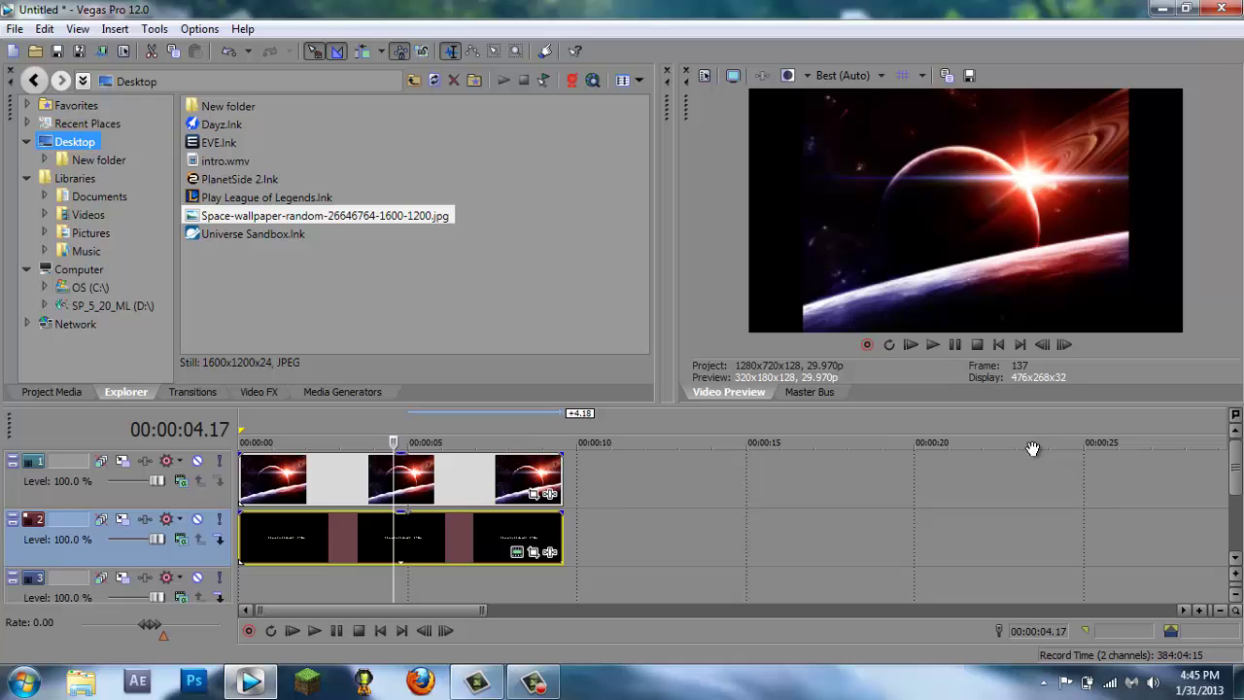
scroll(1034, 449, down, 1)
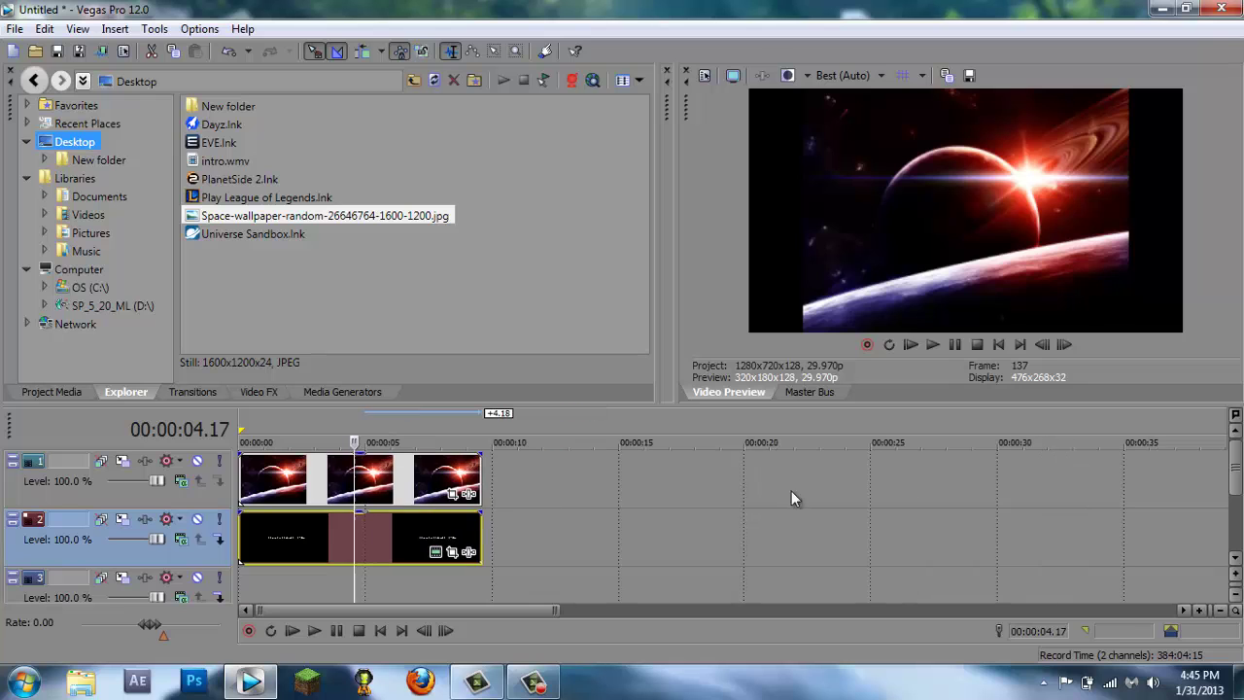
right_click(297, 495)
click(377, 651)
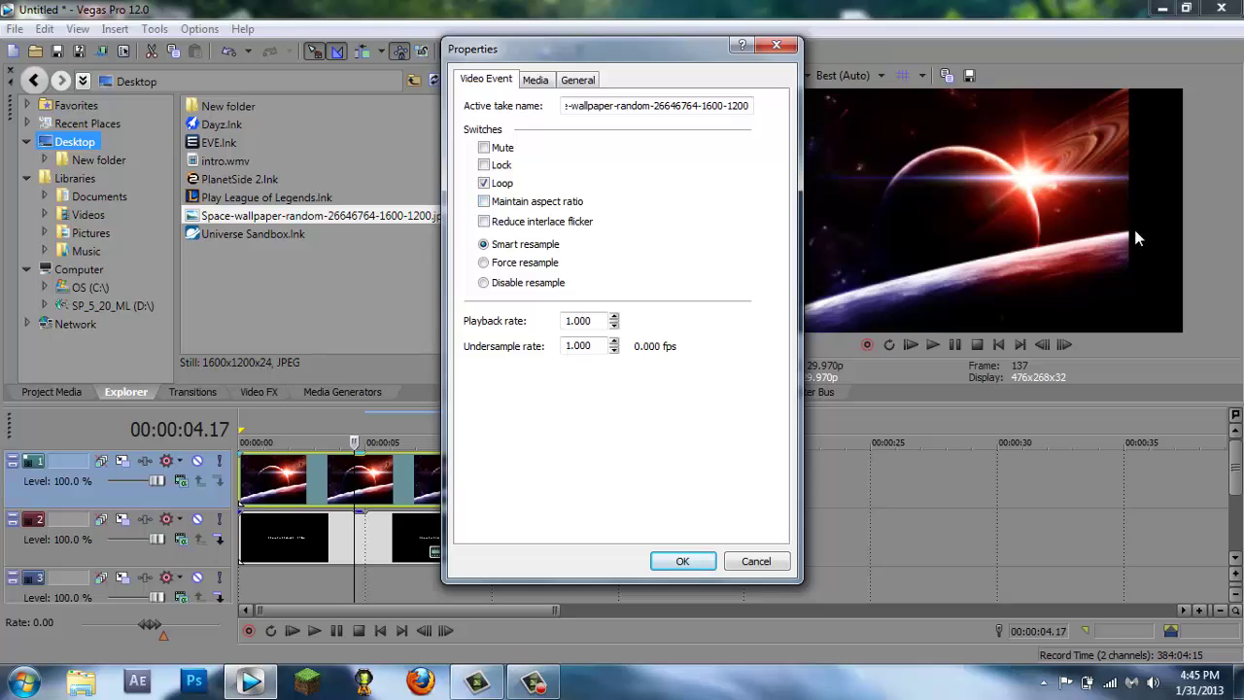
click(682, 561)
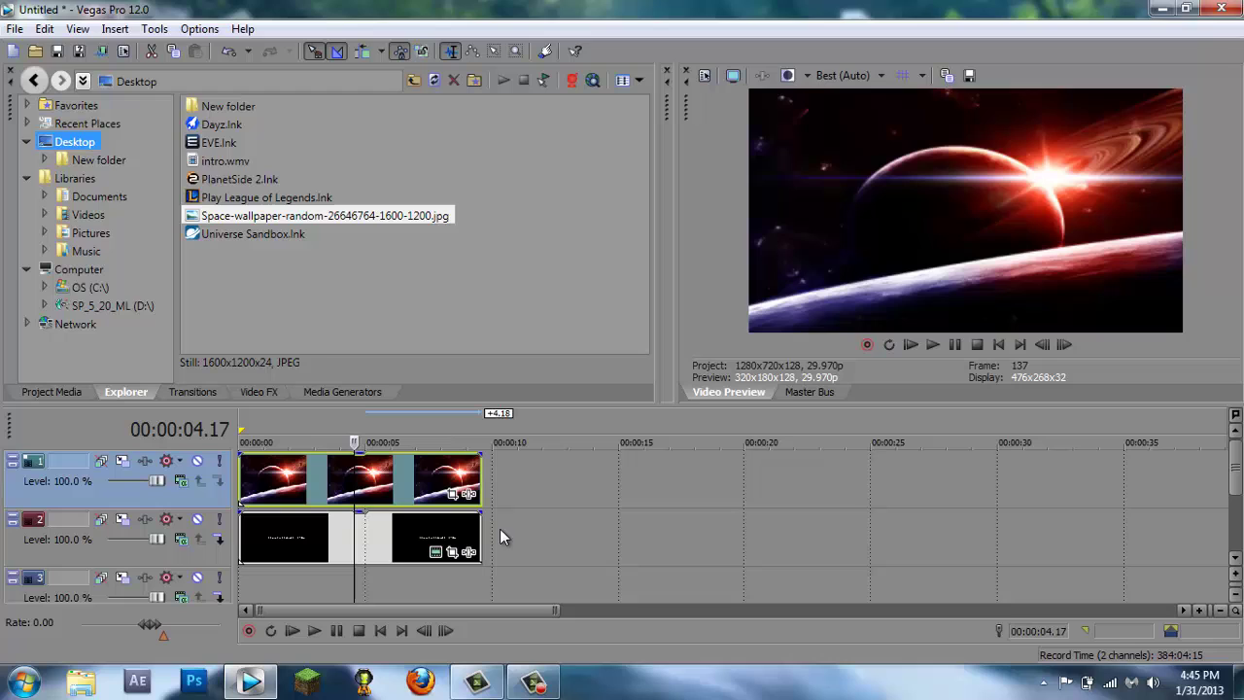
Delete the planet wallpaper track, leaving the title track on top
click(323, 443)
click(465, 442)
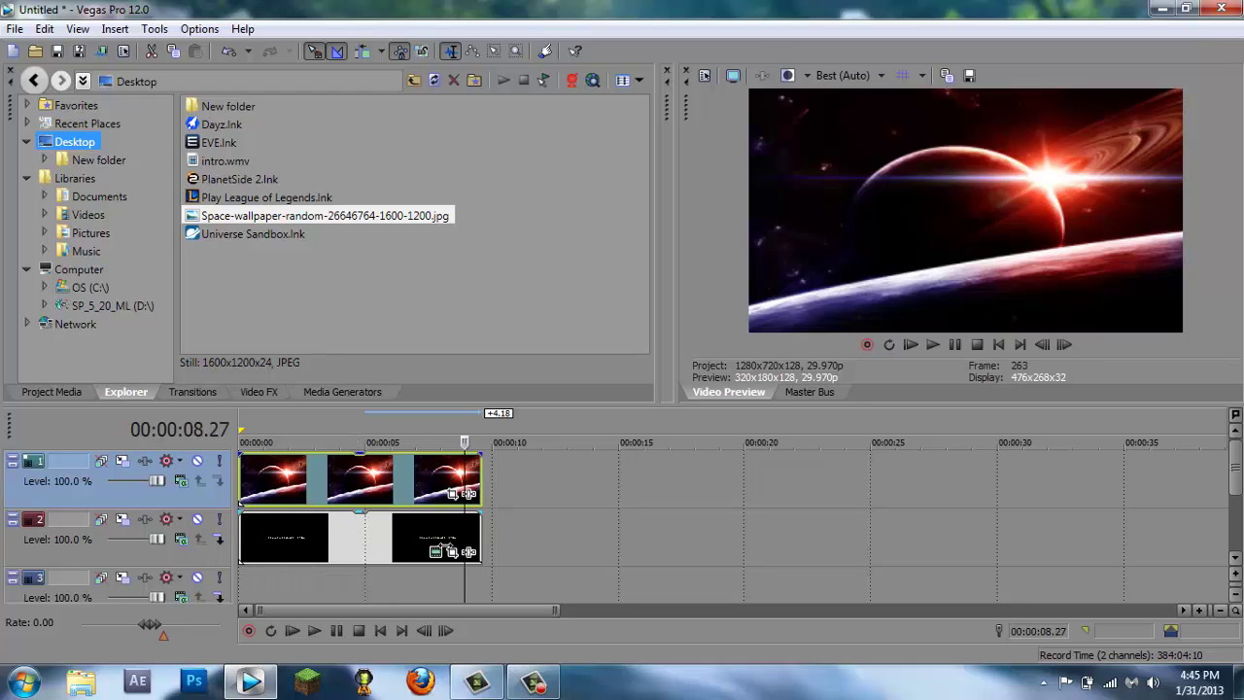
click(369, 574)
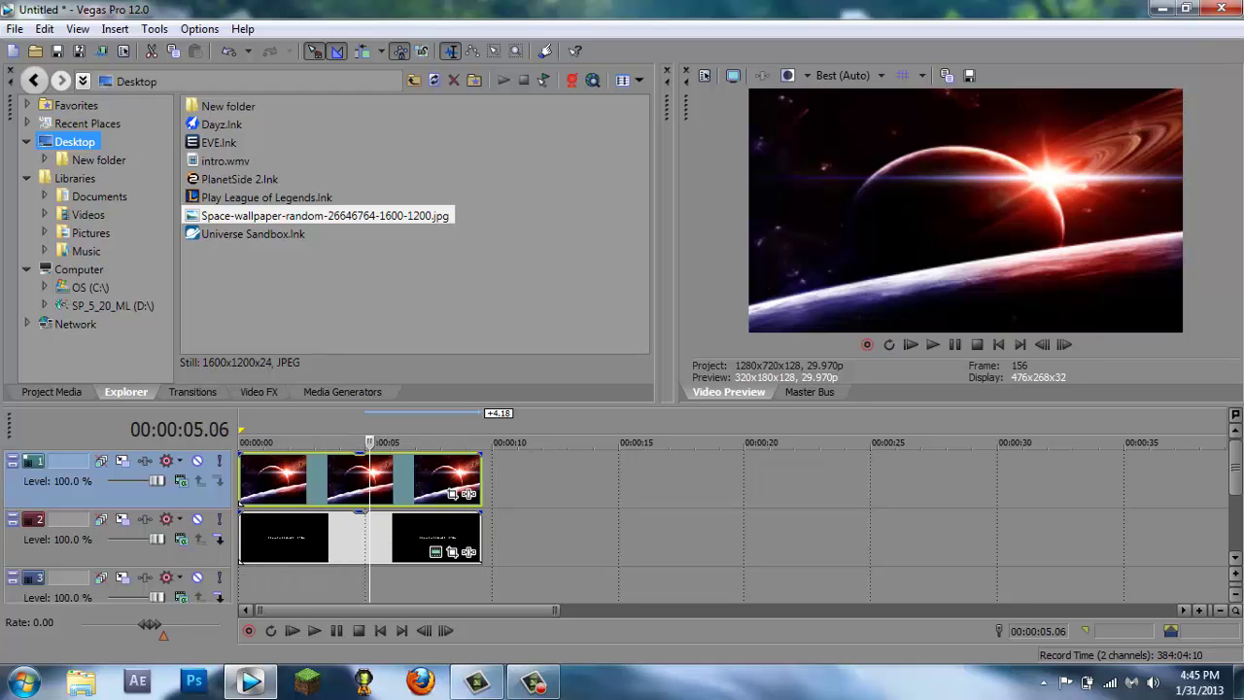
key(Delete)
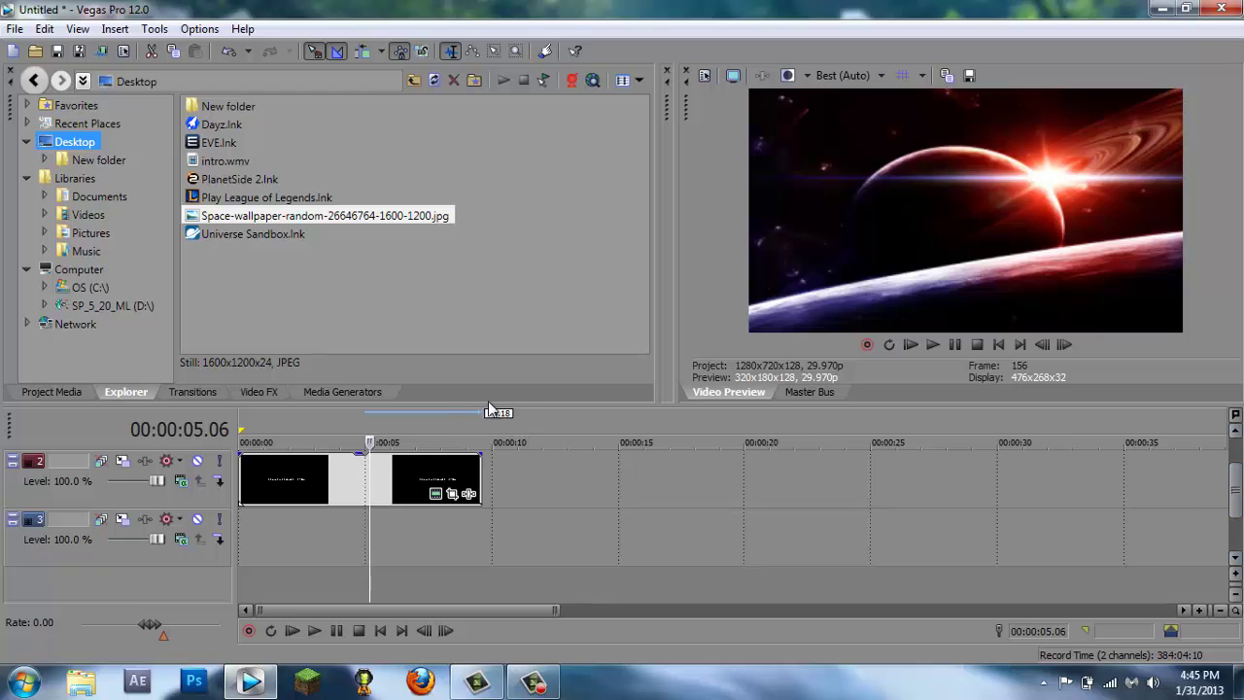
Place the Noise Texture Lightning preset on the empty third track
click(328, 391)
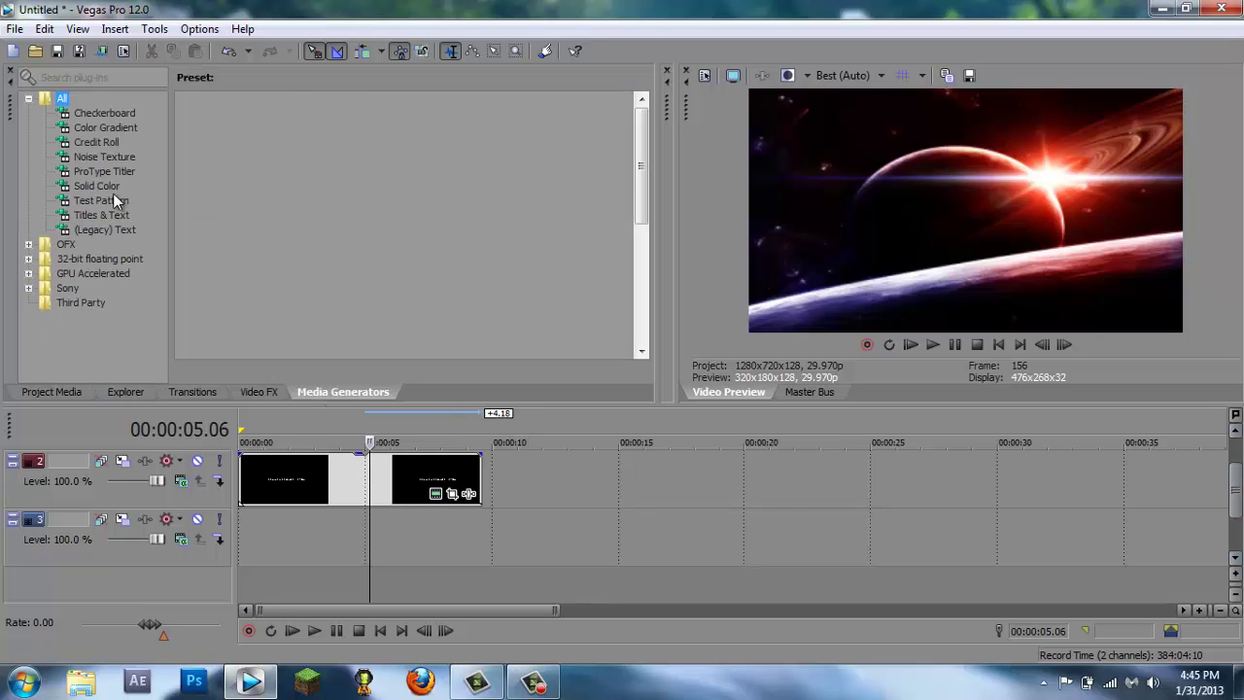
click(114, 156)
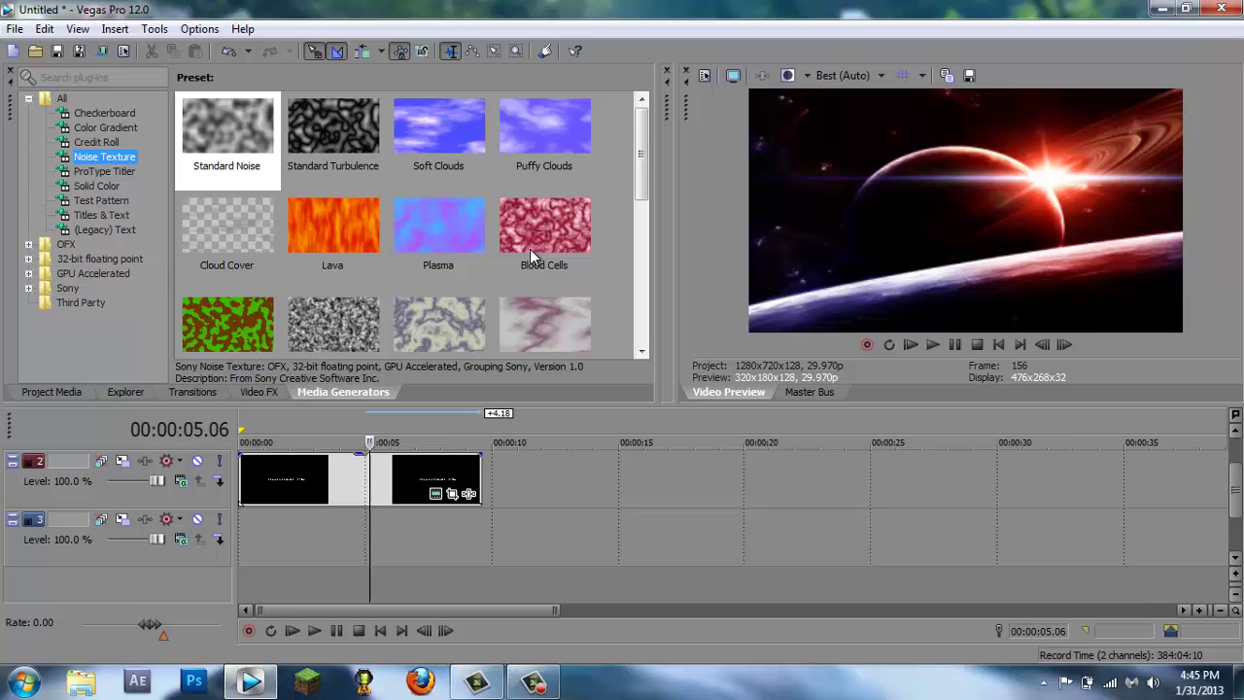
drag(637, 180, 643, 299)
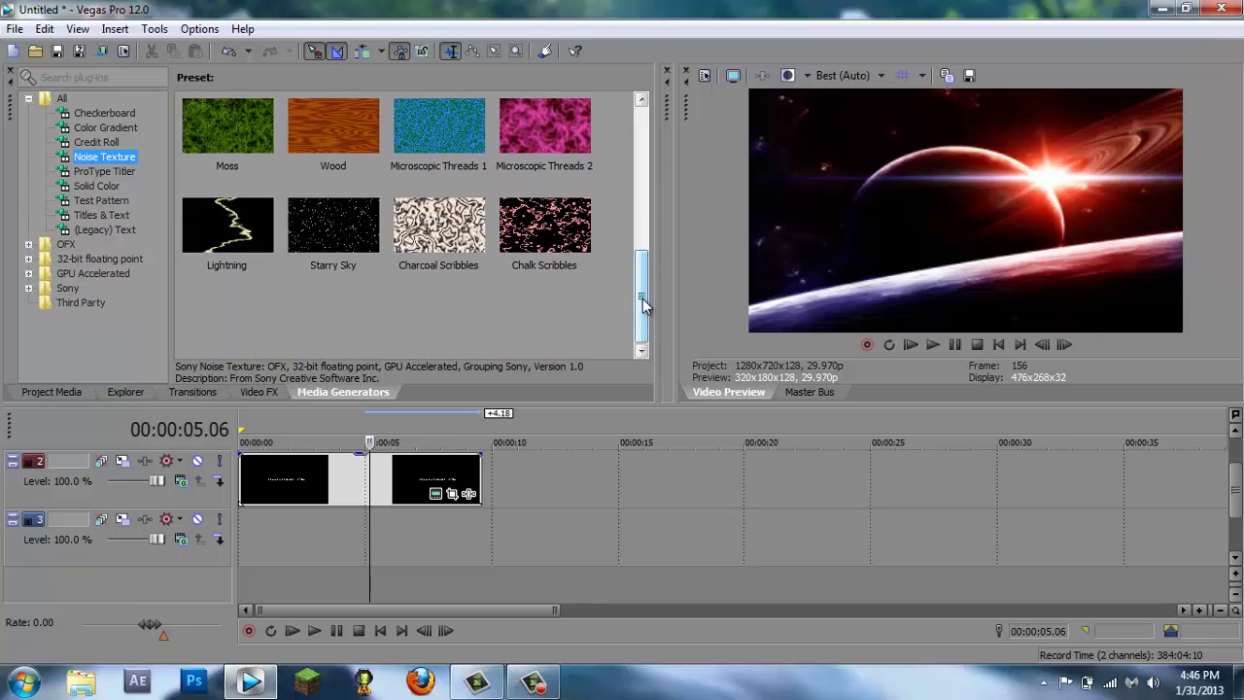
click(243, 229)
drag(243, 228, 239, 532)
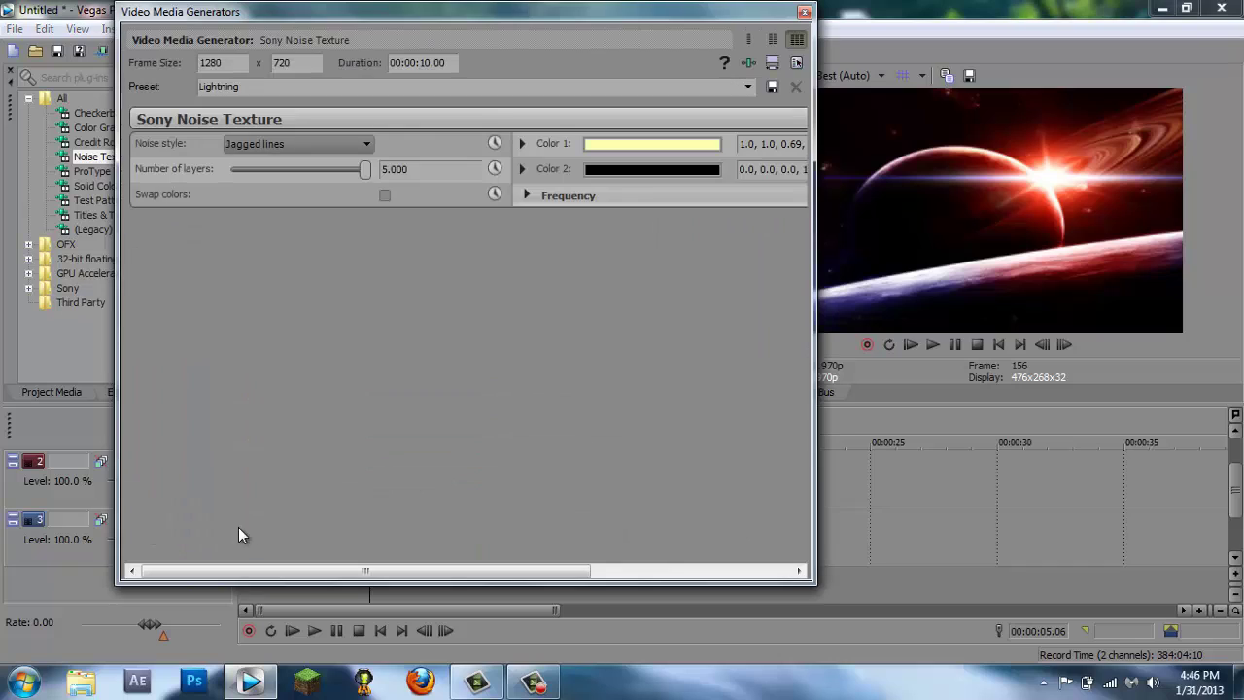
Make Color 2 fully transparent and shift Color 1 from pale yellow to green
click(630, 171)
drag(736, 214, 745, 402)
click(393, 310)
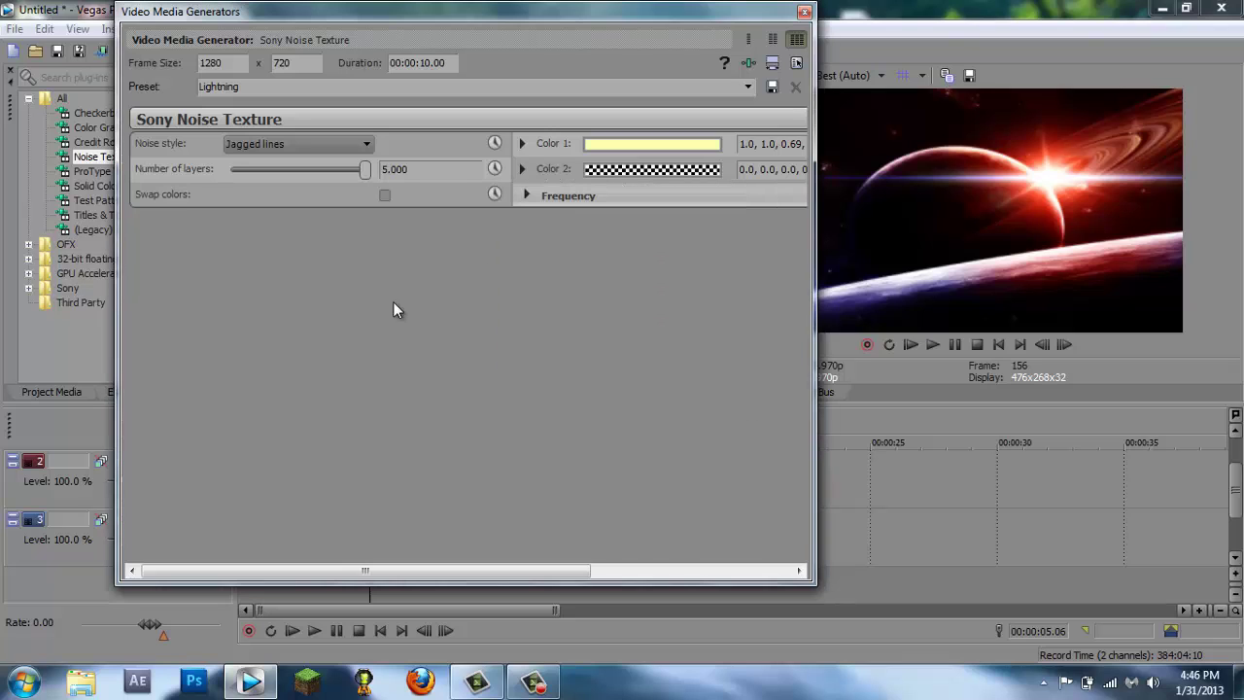
click(685, 145)
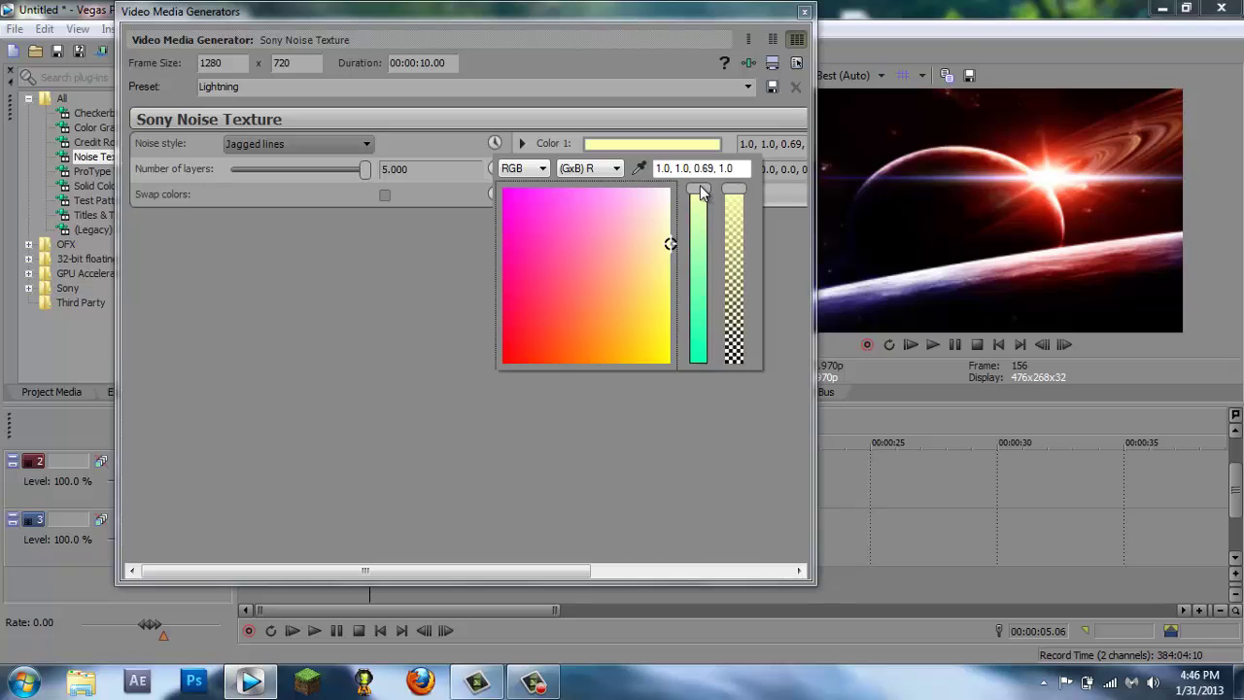
drag(703, 193, 712, 337)
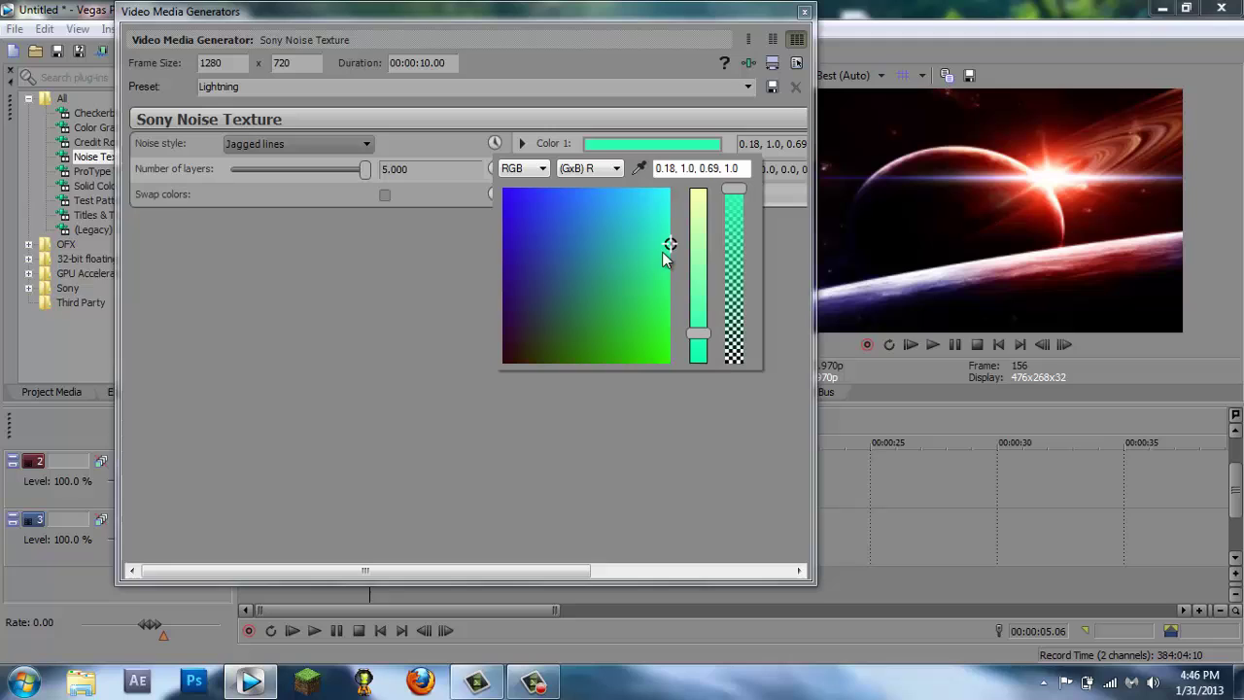
drag(663, 257, 677, 276)
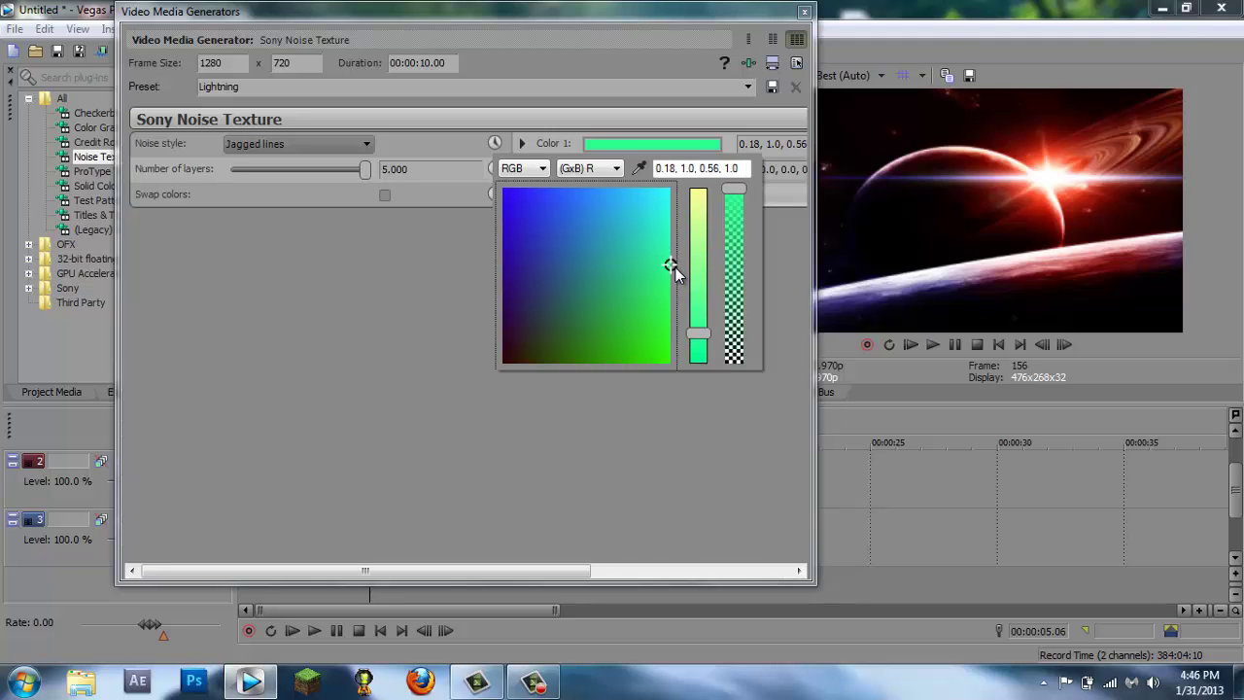
click(424, 279)
drag(467, 574, 703, 535)
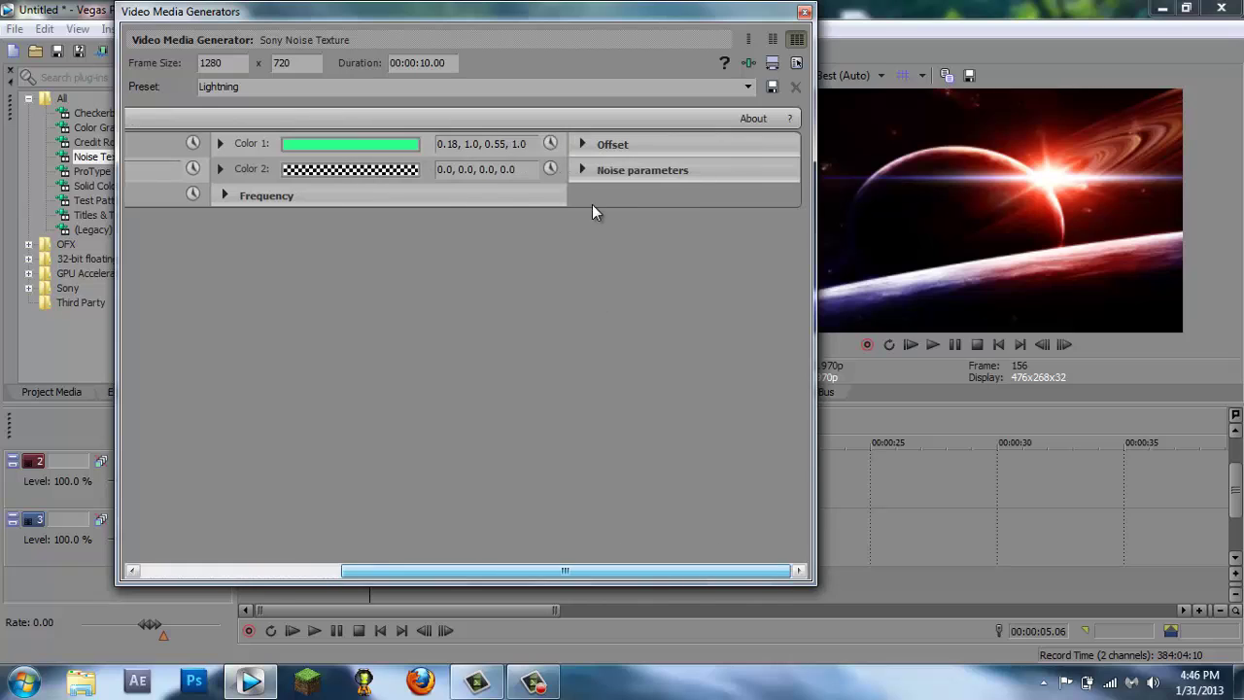
click(582, 145)
drag(381, 569, 583, 587)
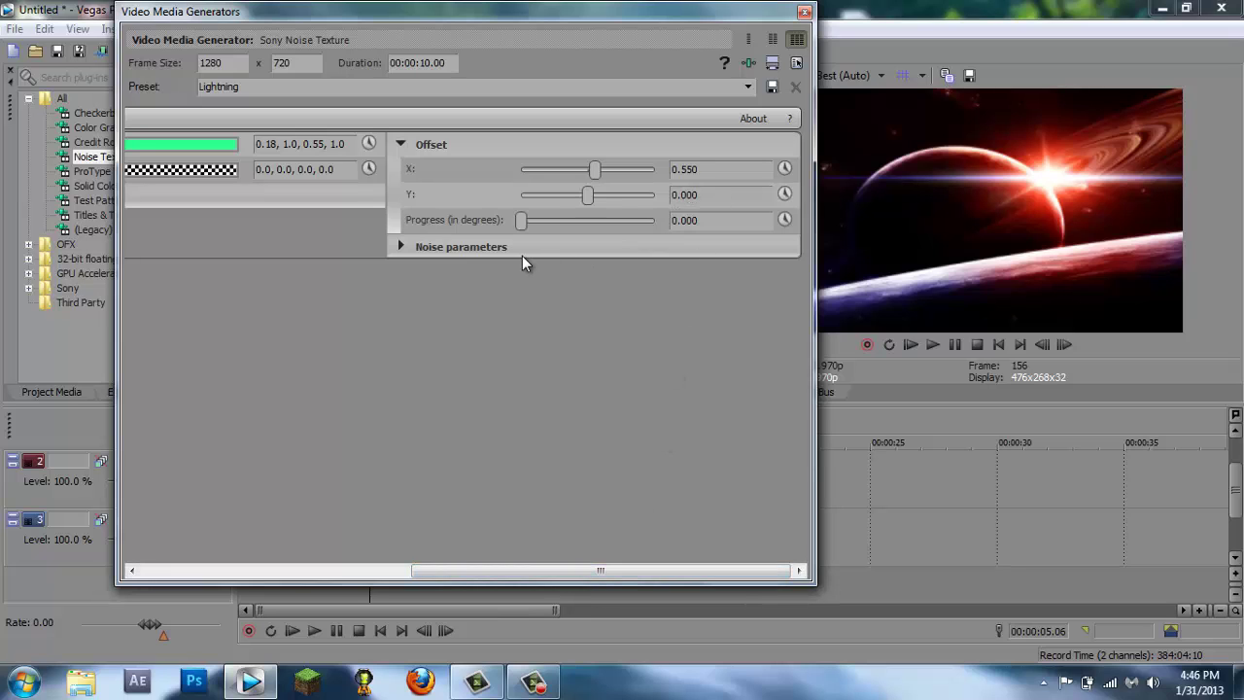
Exit Chrome from the system tray and return to the Noise Texture settings
click(1043, 683)
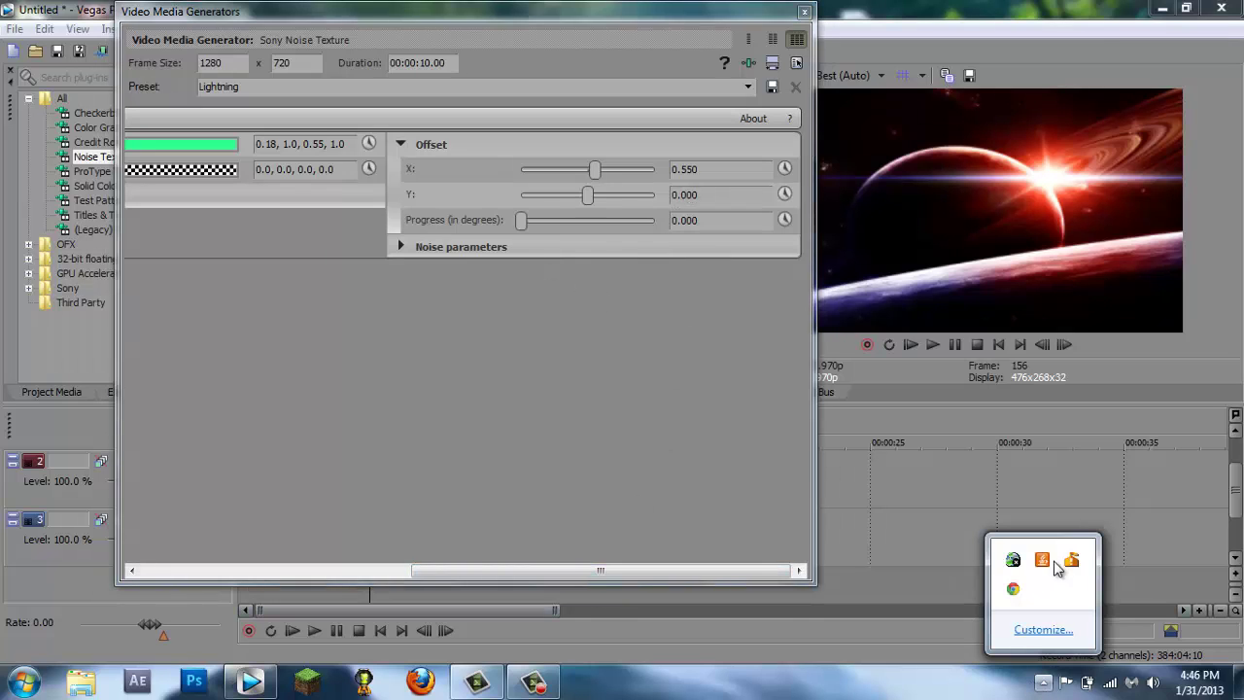
right_click(1013, 601)
click(1021, 581)
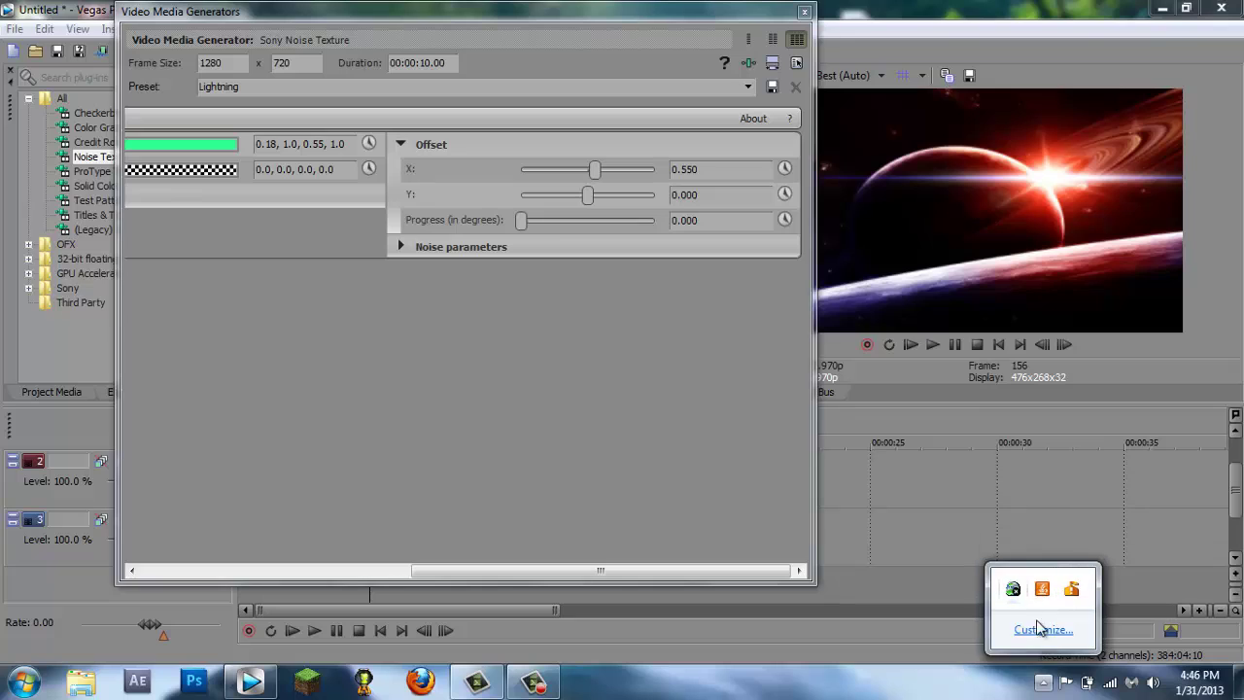
right_click(1013, 591)
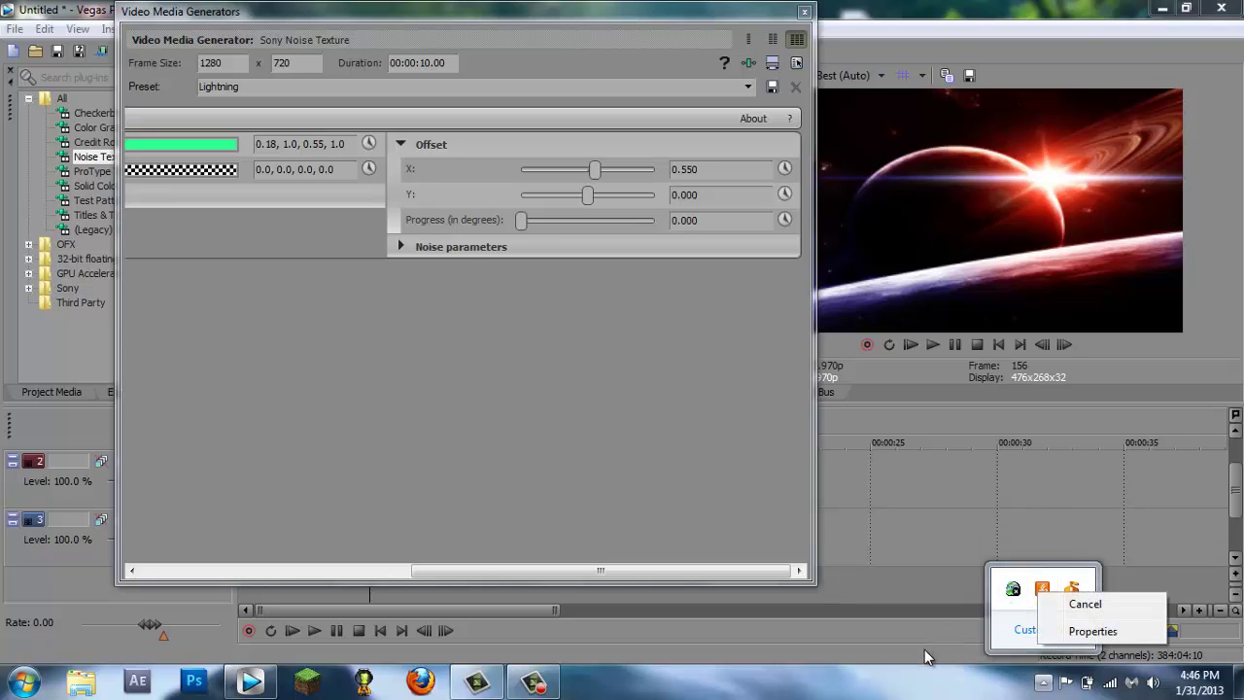
click(1081, 605)
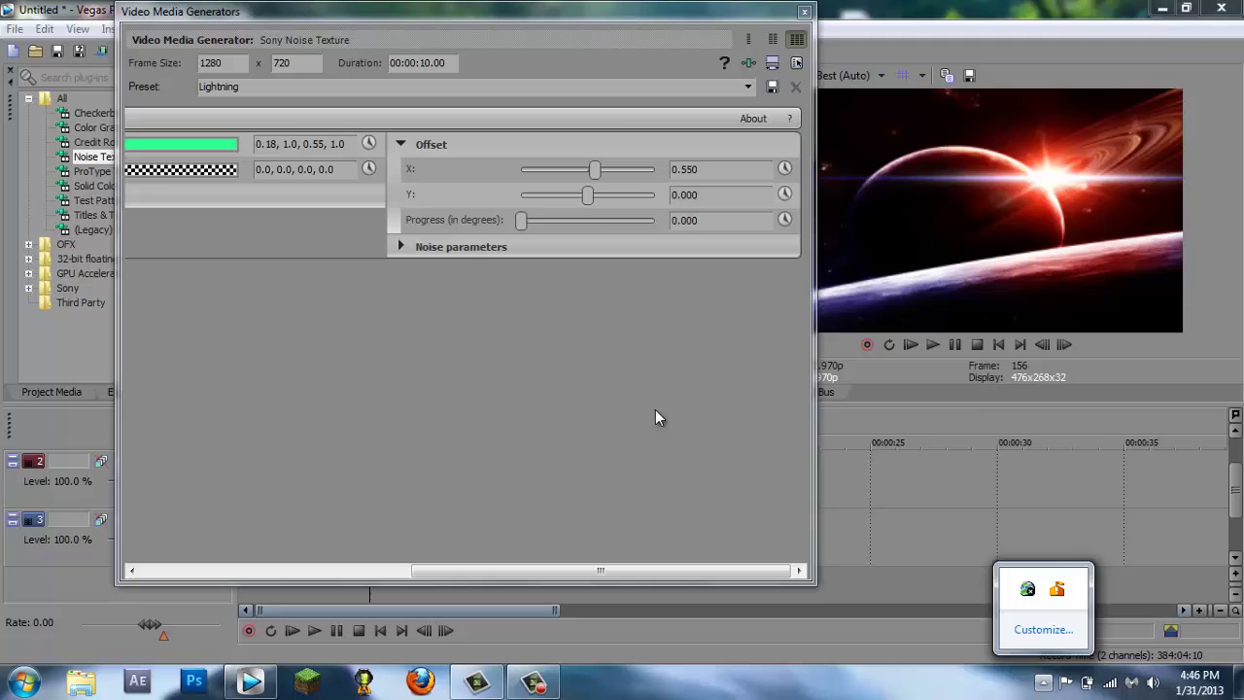
click(590, 13)
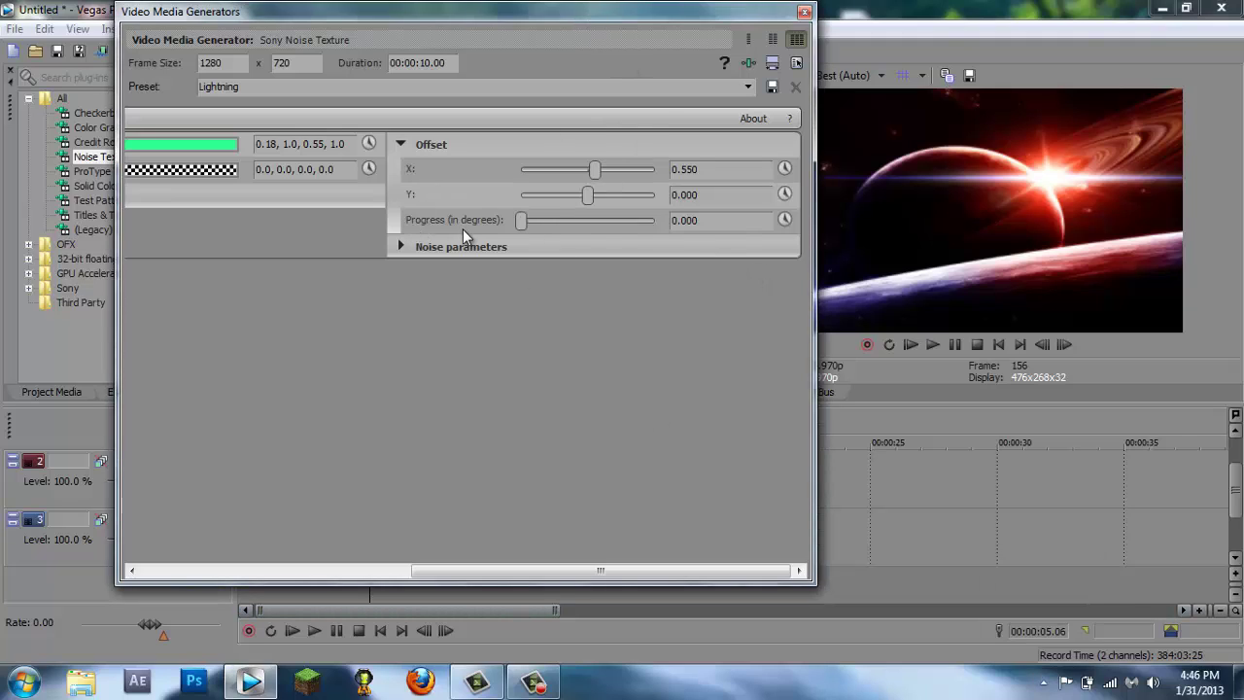
Keyframe Progress to animate from 0 to 10 over the clip's 10 seconds
click(784, 220)
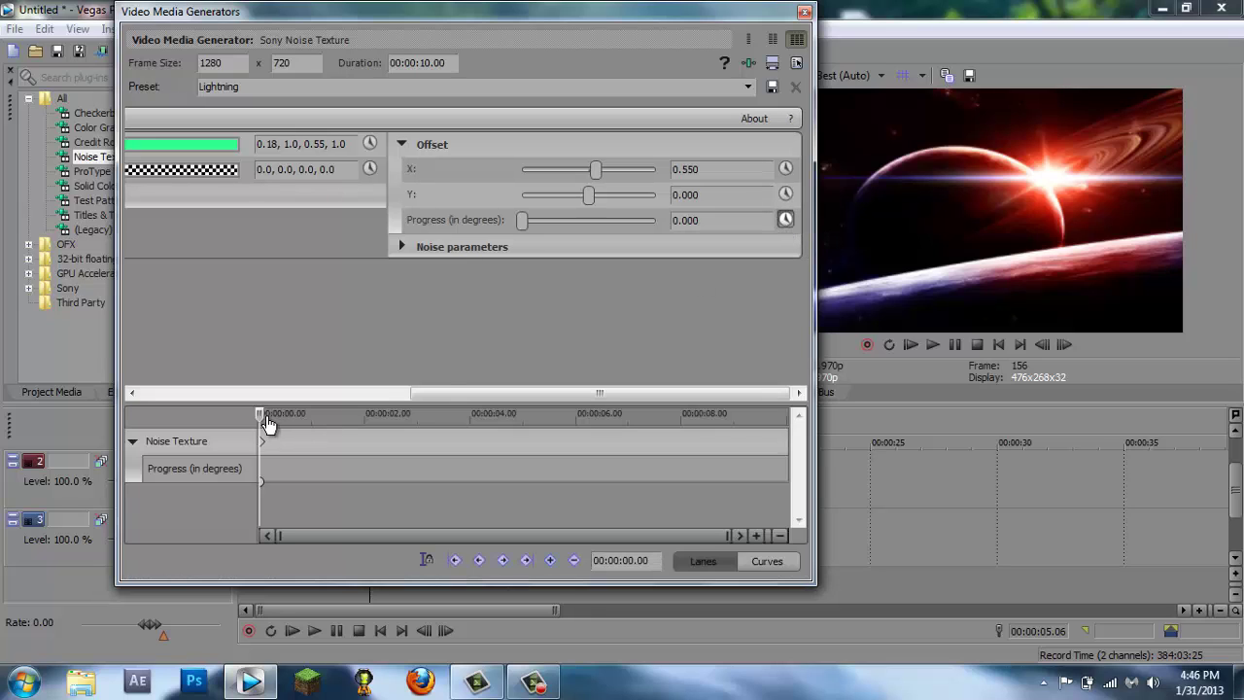
drag(257, 416, 859, 392)
drag(523, 223, 721, 239)
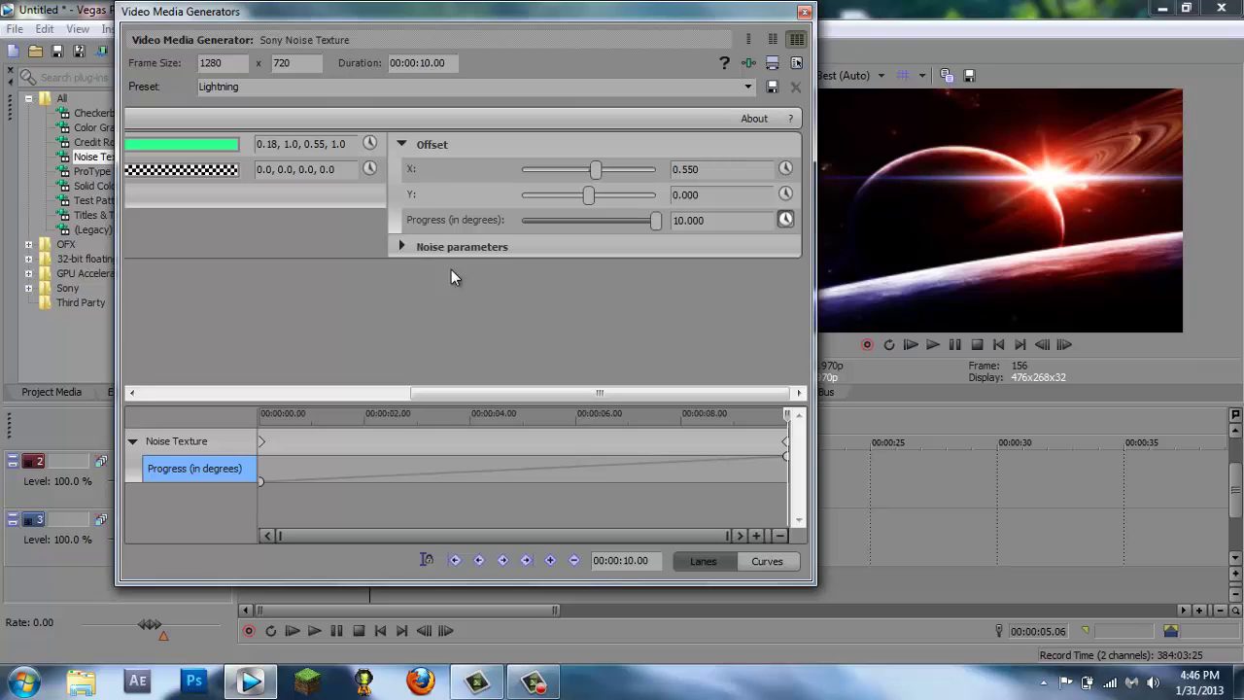
click(802, 12)
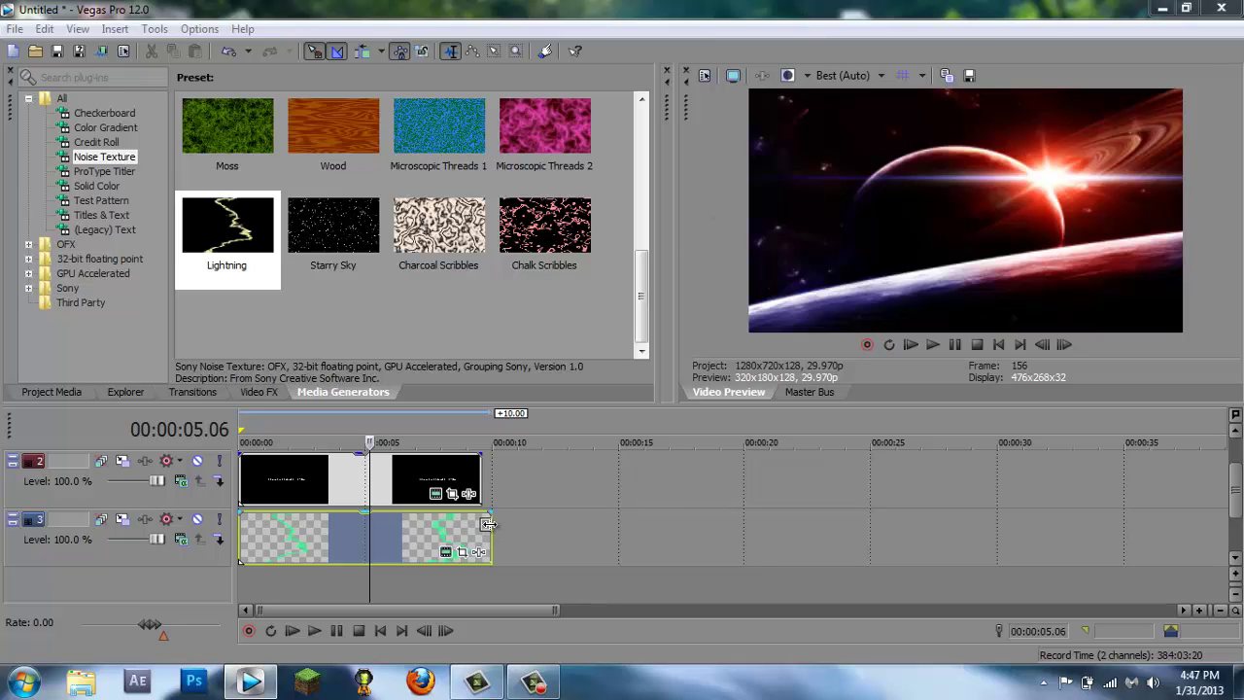
Rotate the lightning texture -89.4° in Event Pan/Crop, zooming in and shifting the framing right
drag(487, 523, 481, 520)
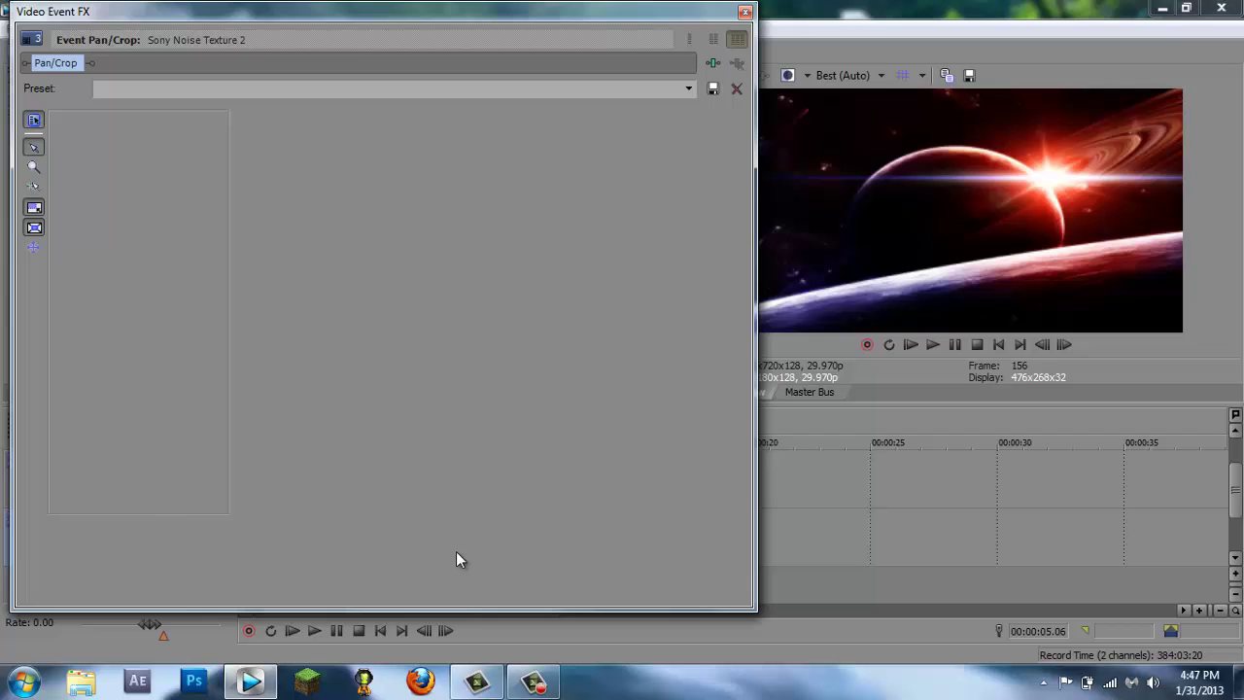
scroll(499, 269, down, 3)
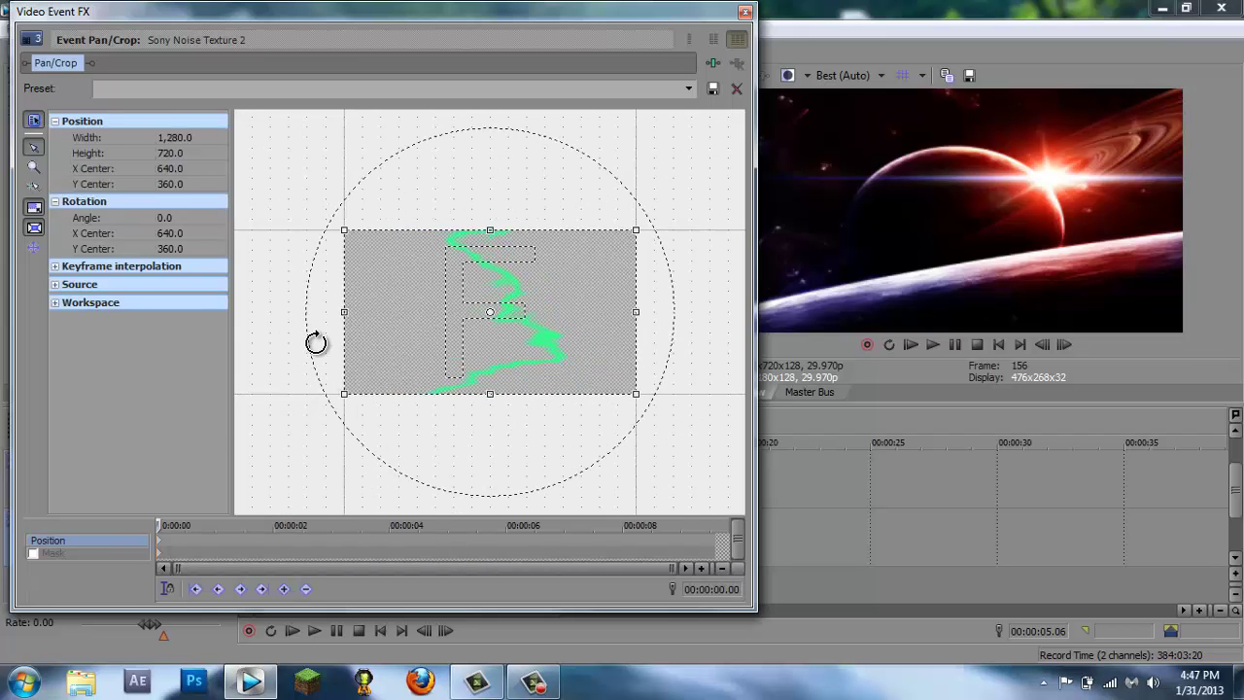
drag(395, 433, 578, 382)
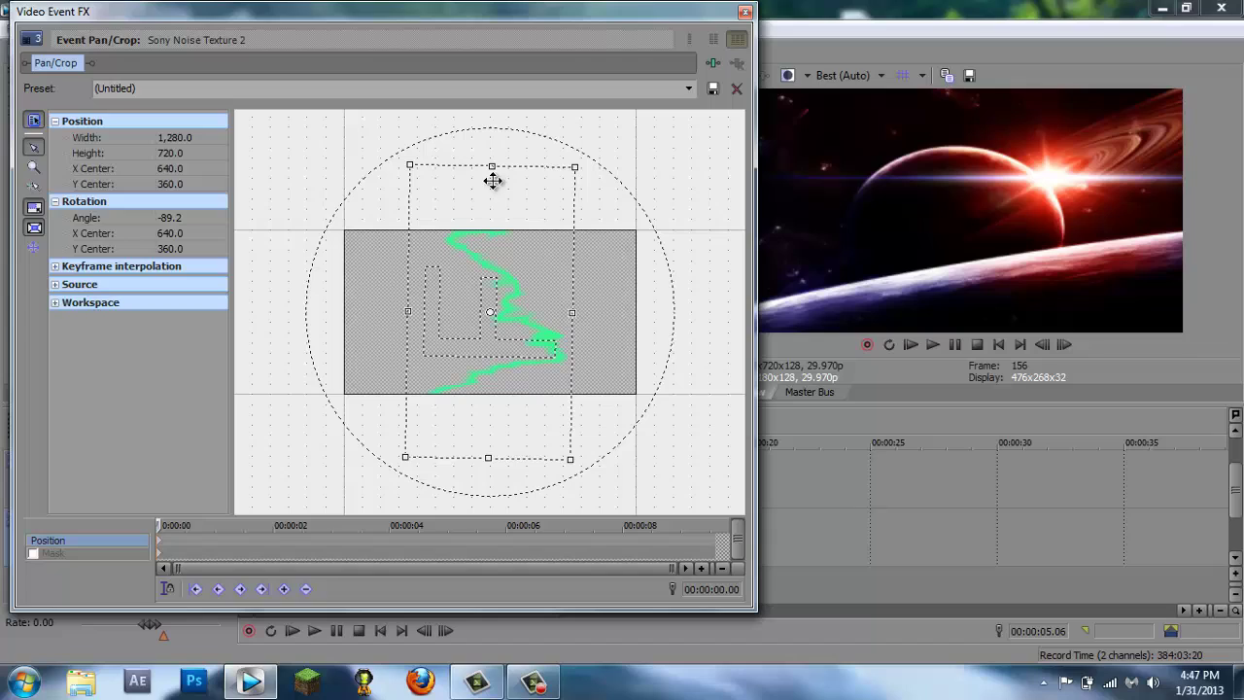
drag(398, 178, 396, 175)
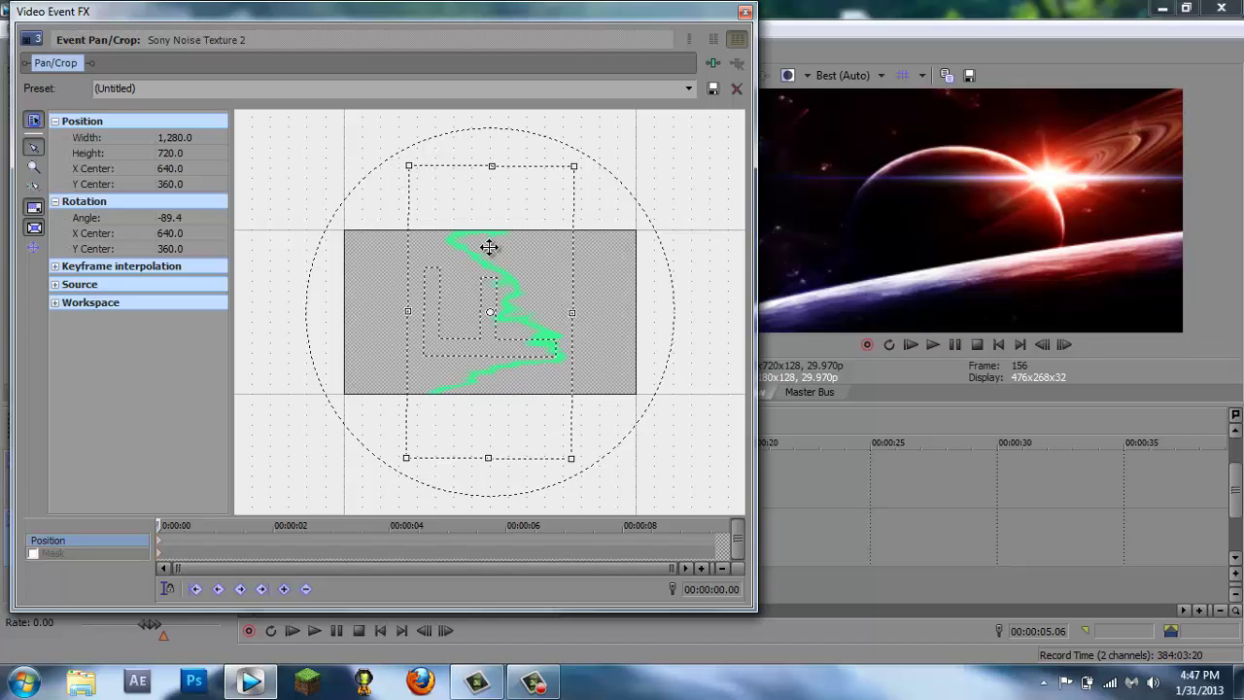
drag(495, 163, 480, 225)
drag(499, 269, 520, 270)
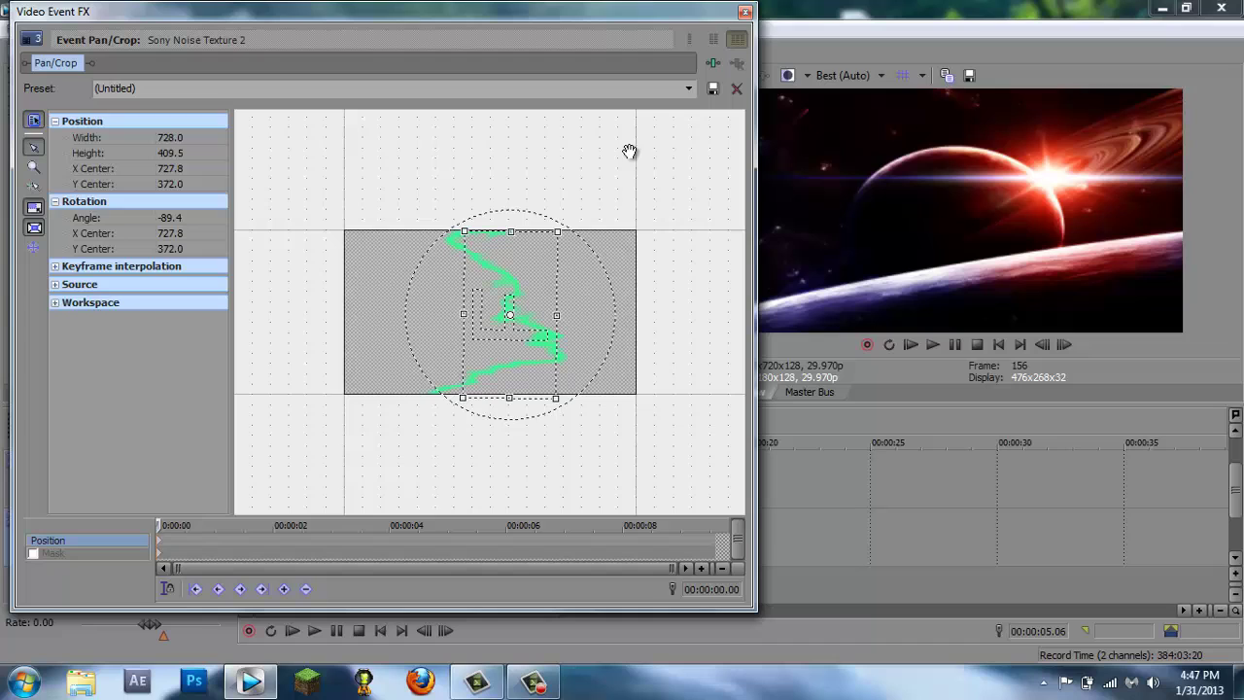
click(745, 12)
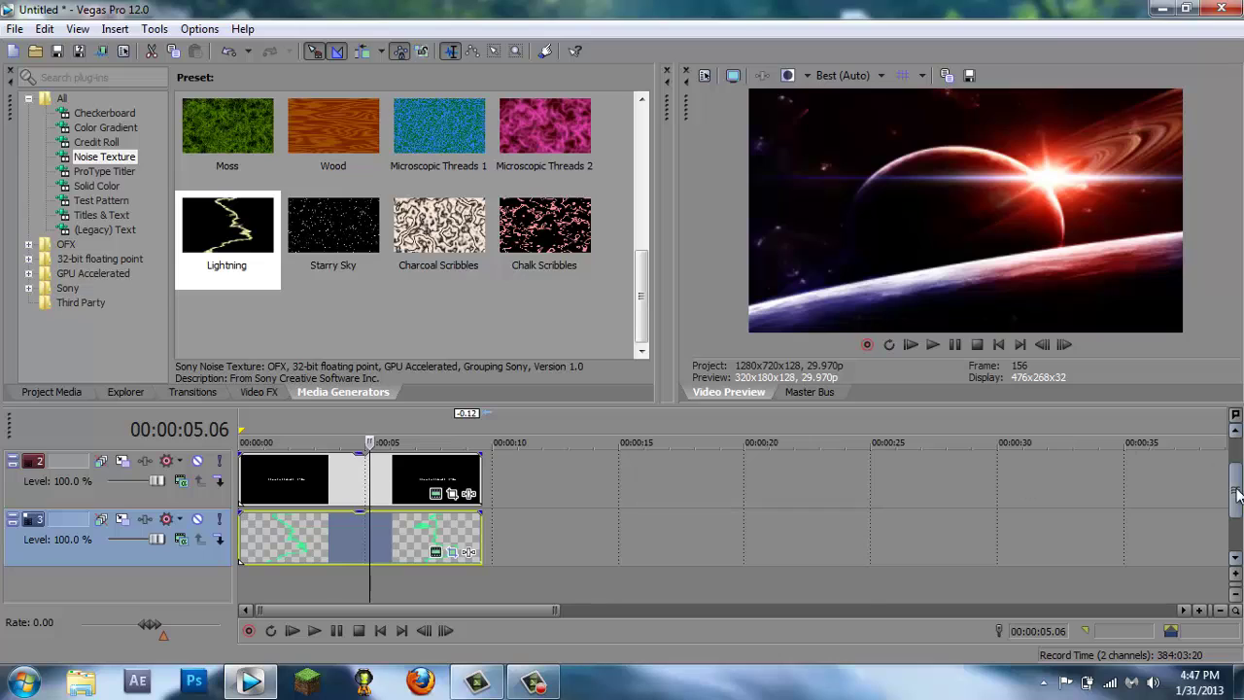
Set track 1's compositing mode to Add and scrub to 00:00:04.13
drag(1234, 486, 1233, 465)
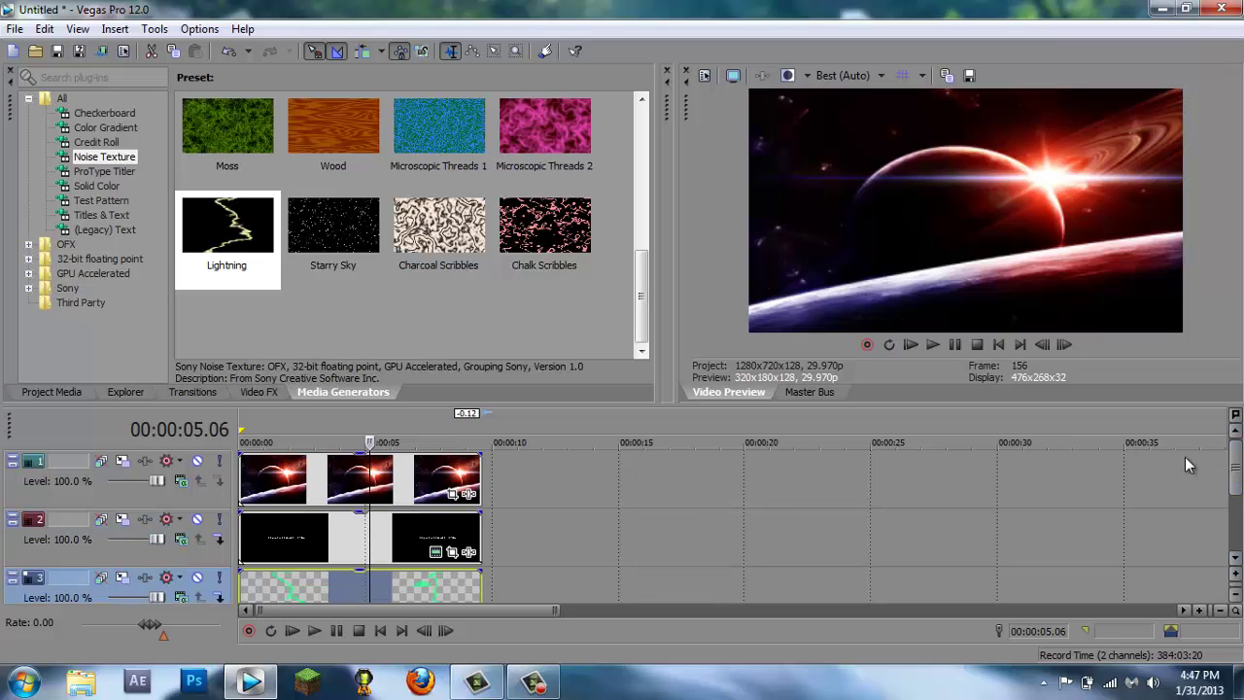
click(182, 481)
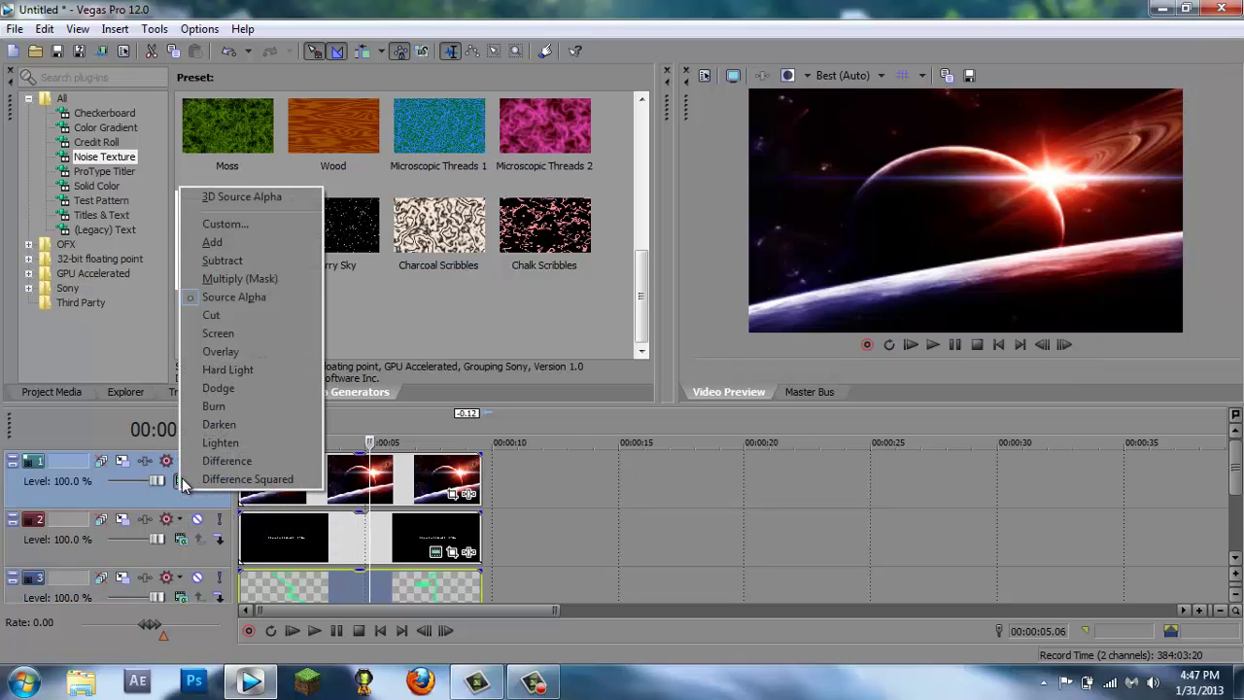
click(232, 243)
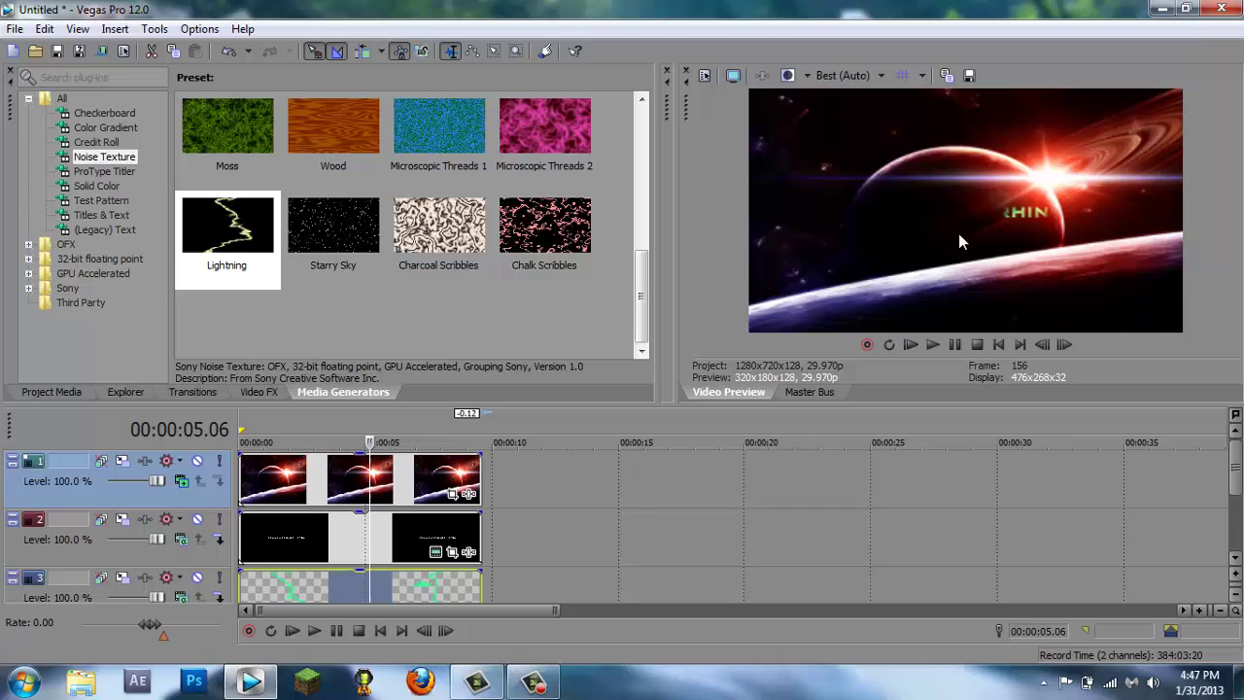
click(344, 482)
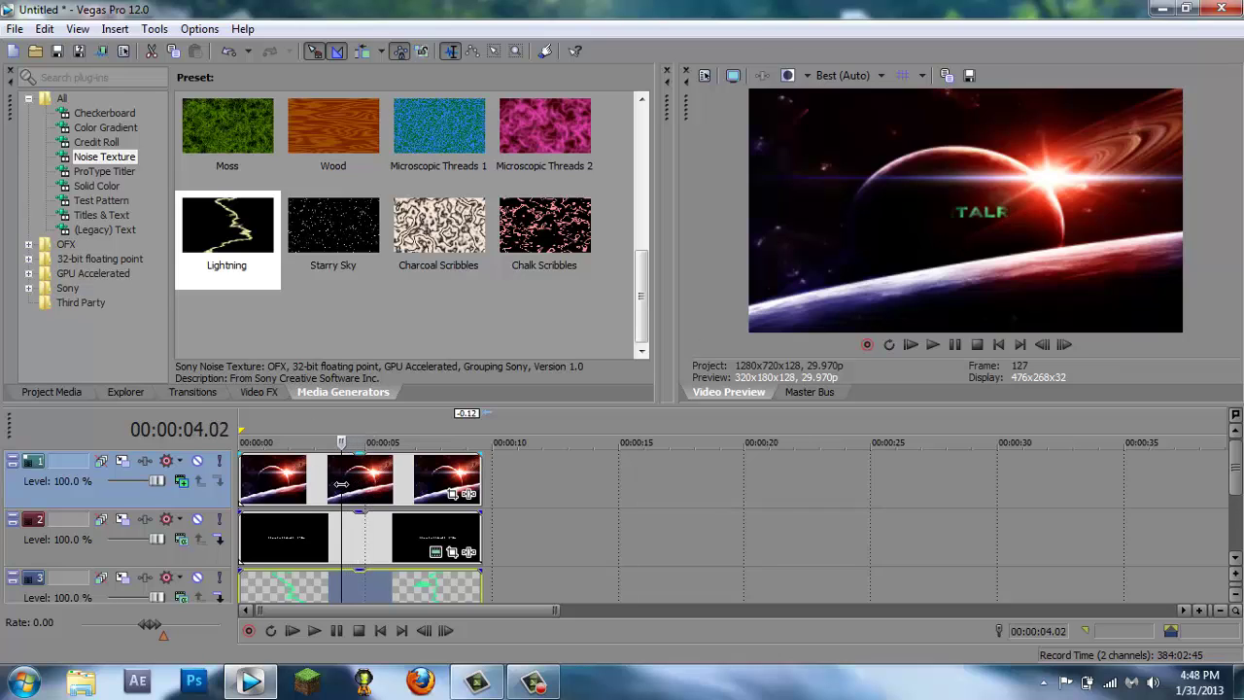
click(349, 482)
click(351, 482)
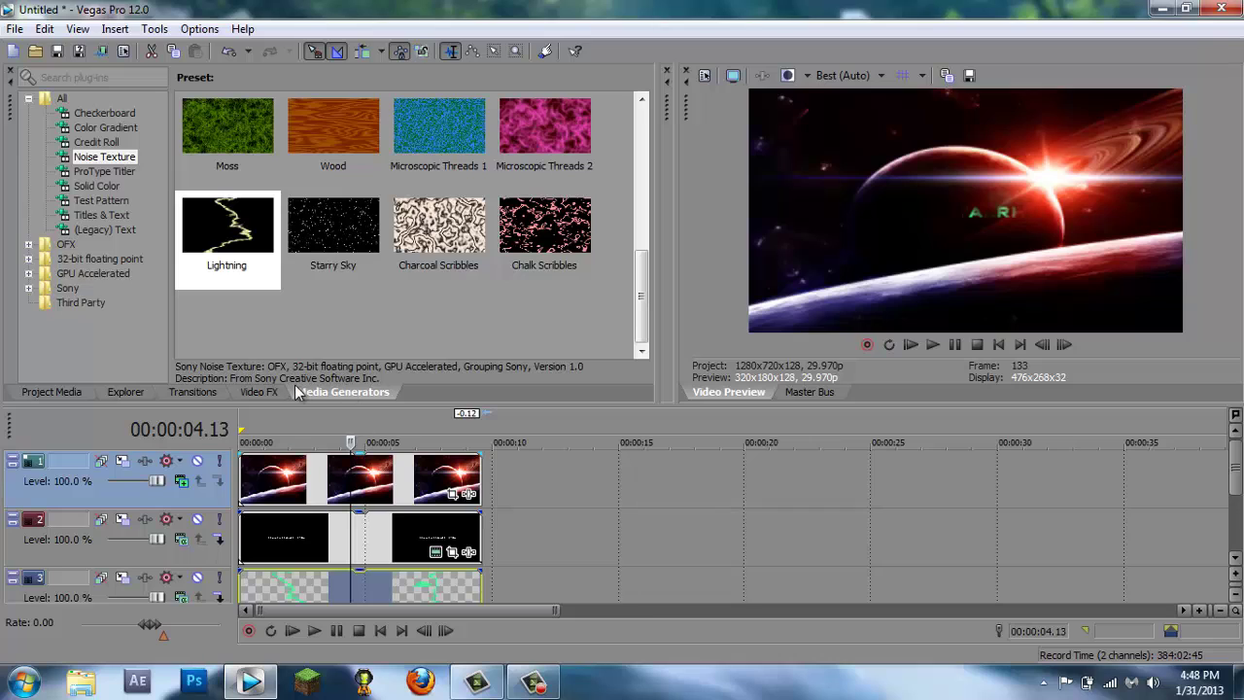
Apply the Default Bump Map preset to the lightning event with intensity 1.000
click(251, 395)
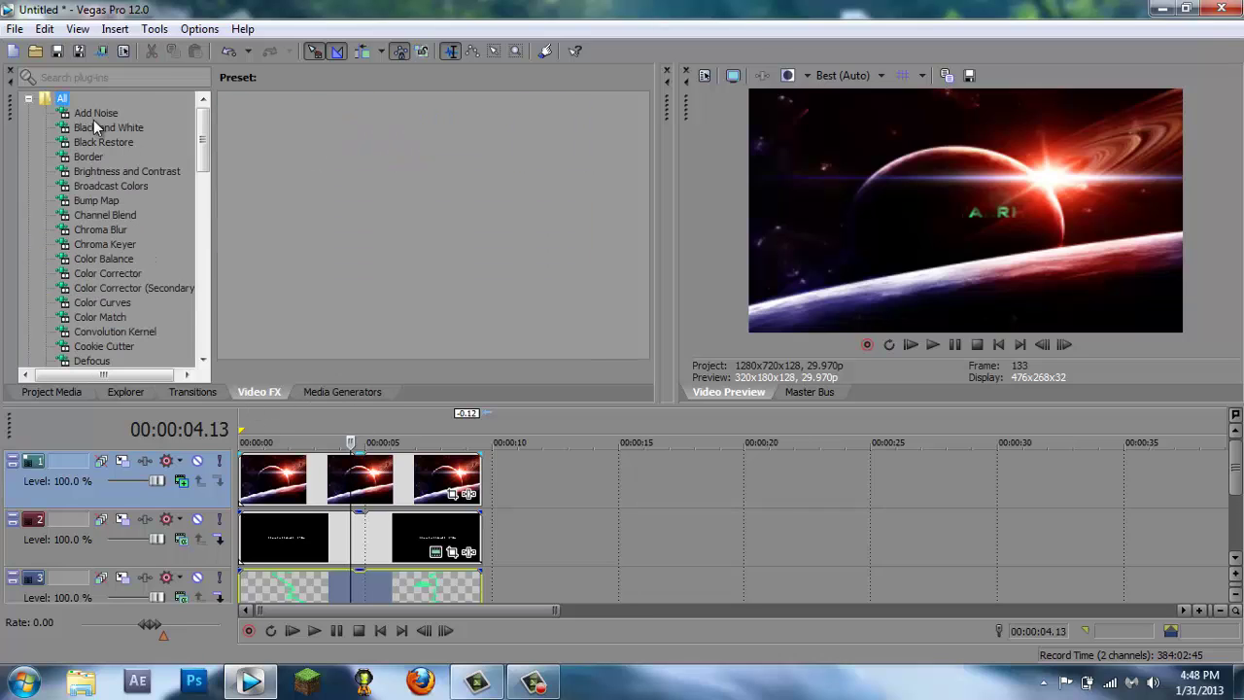
click(115, 156)
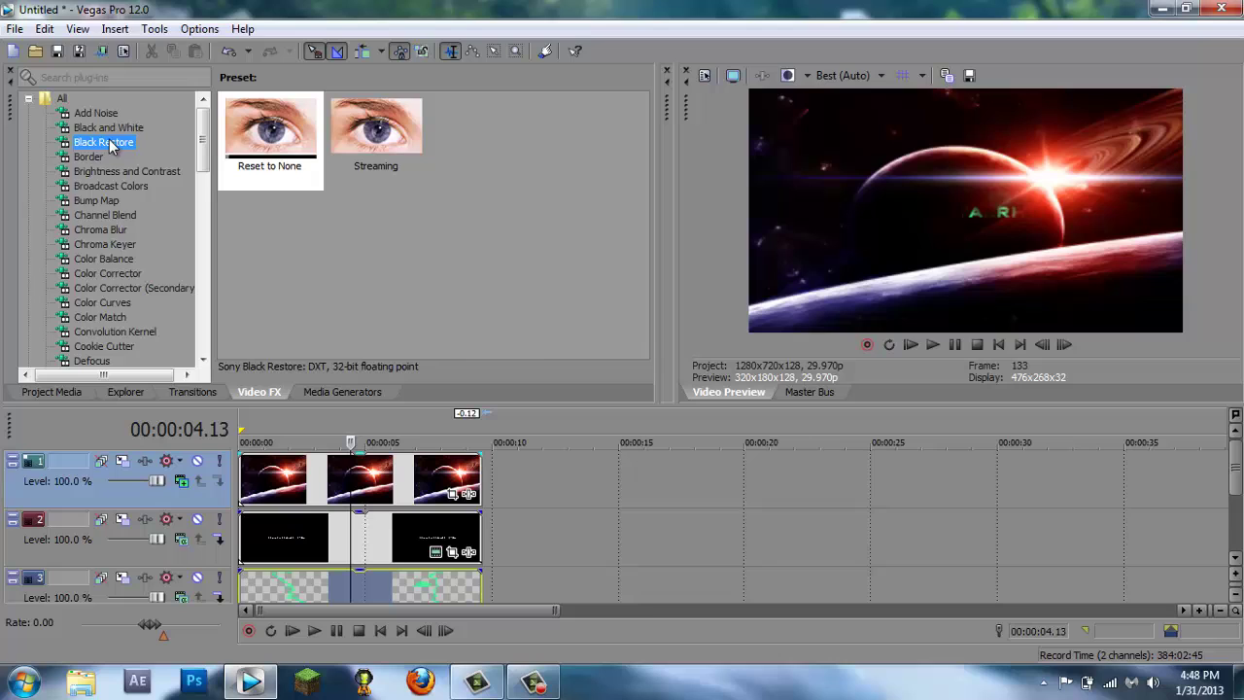
click(109, 171)
click(101, 200)
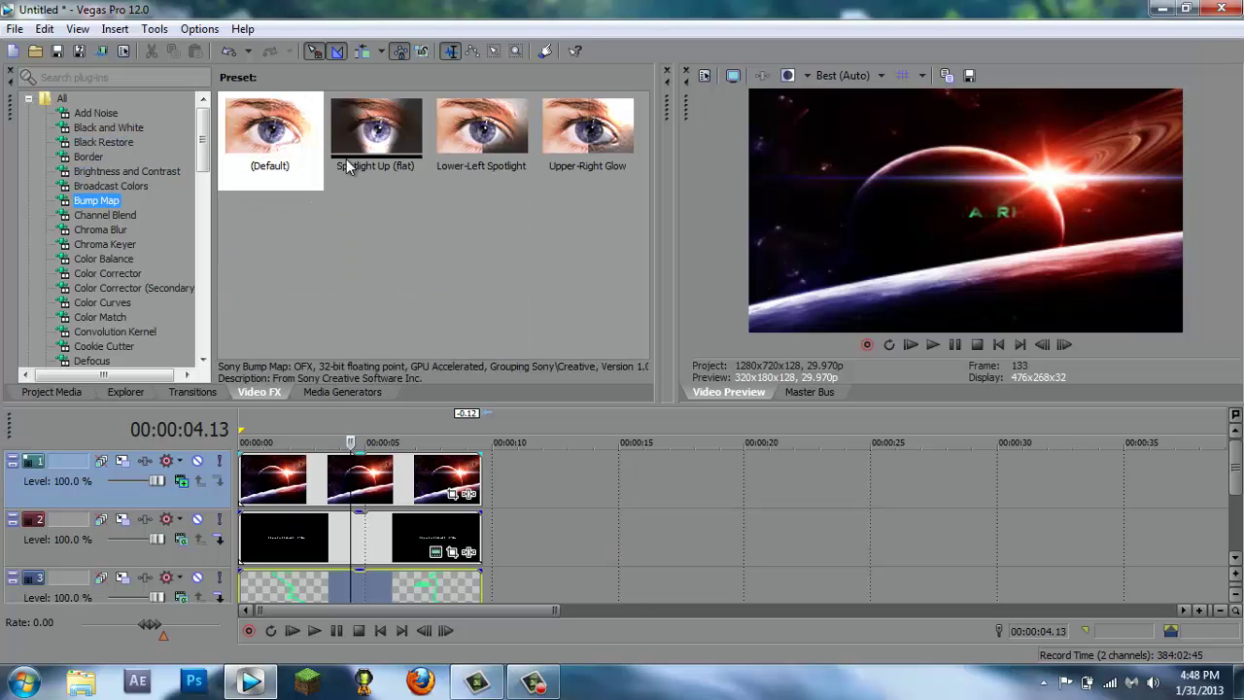
drag(277, 136, 341, 596)
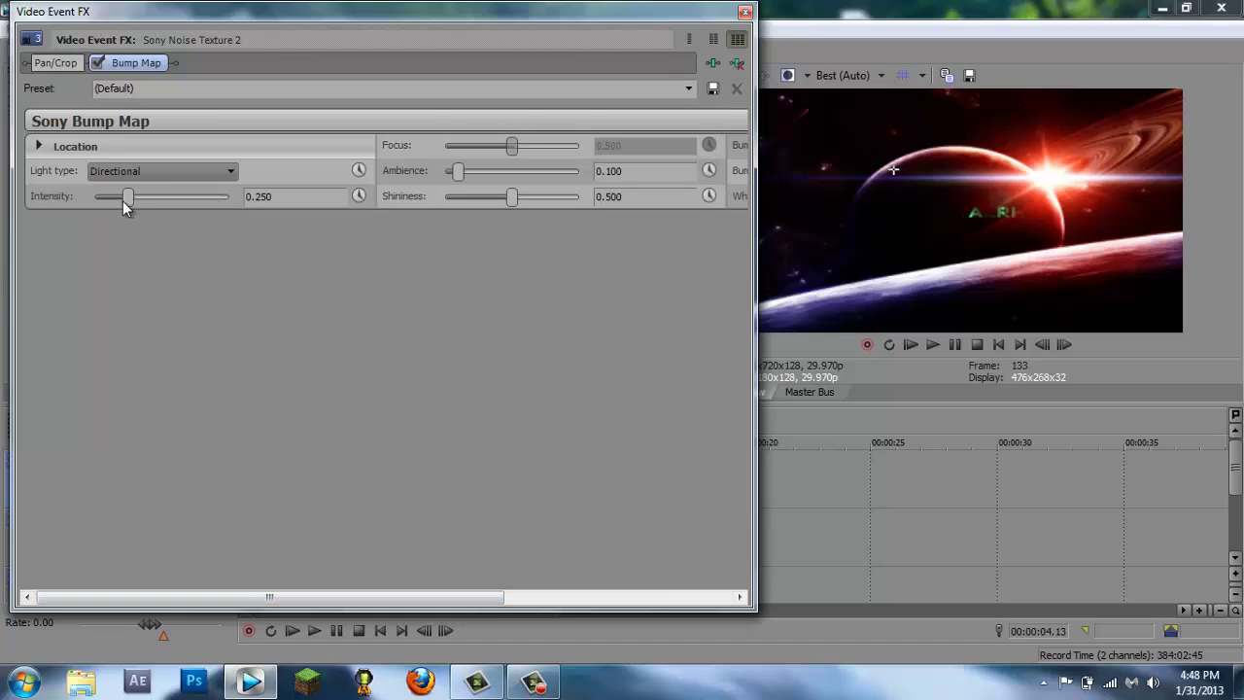
drag(131, 199, 205, 204)
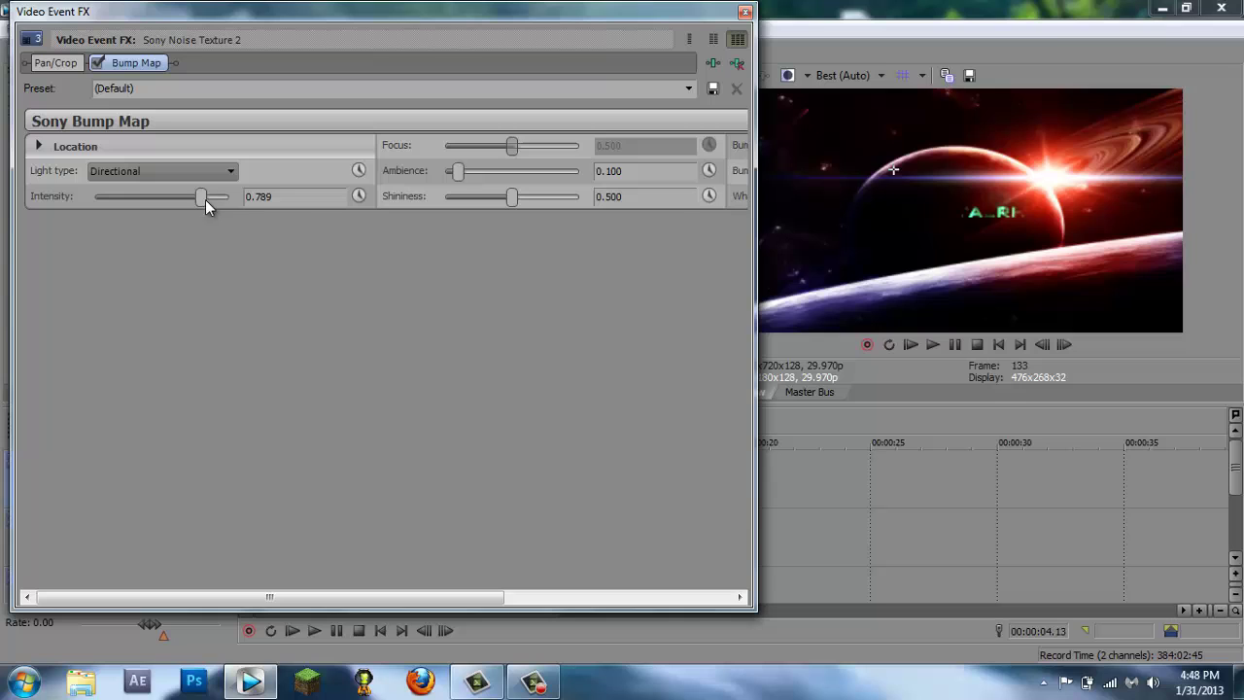
click(744, 12)
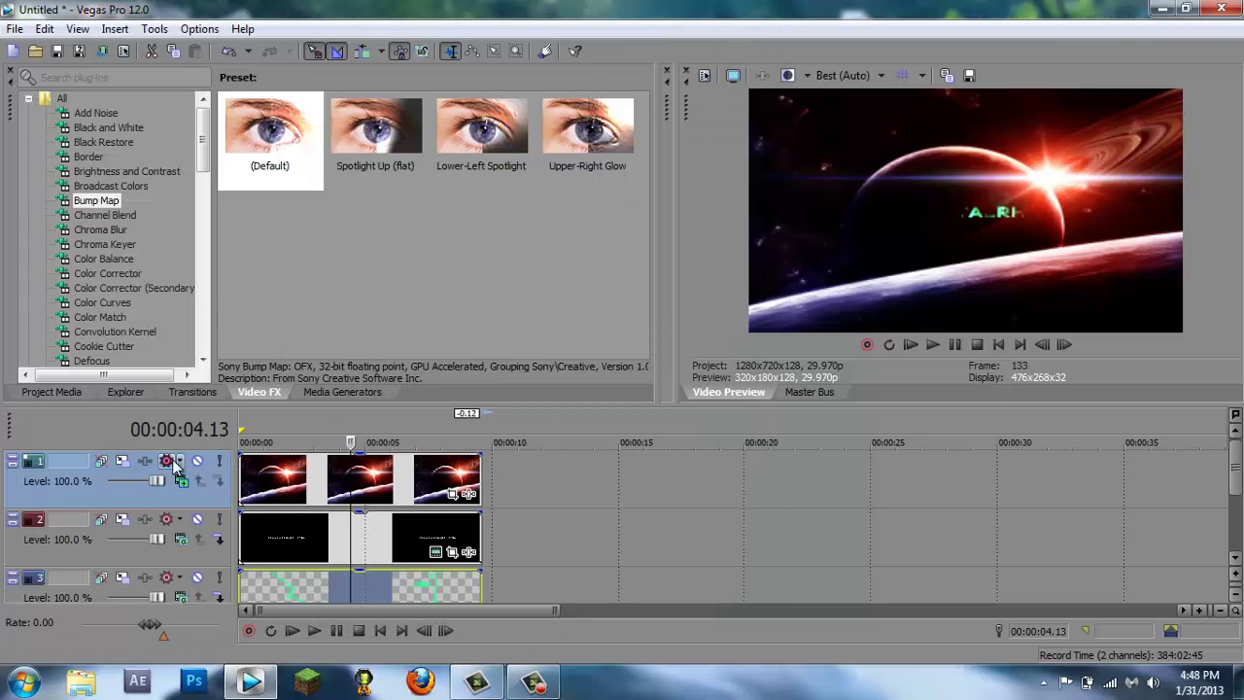
Mute the planet and title tracks and open the lightning event's Video Event FX
click(196, 462)
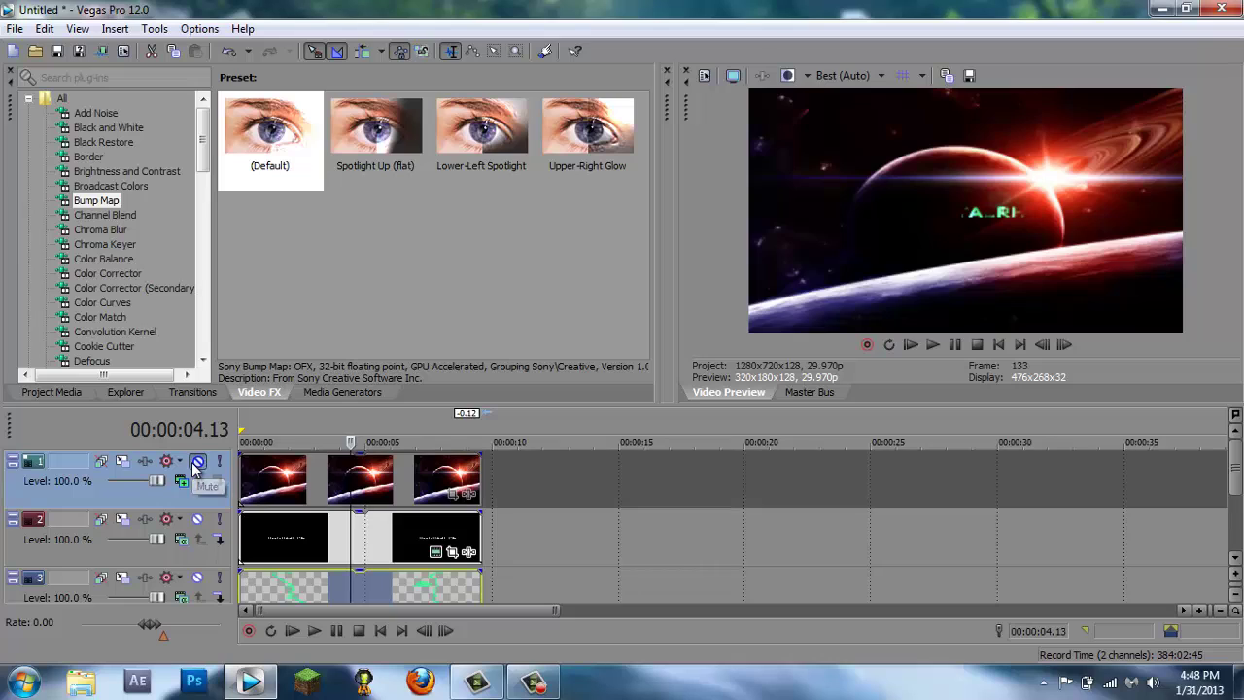
click(198, 520)
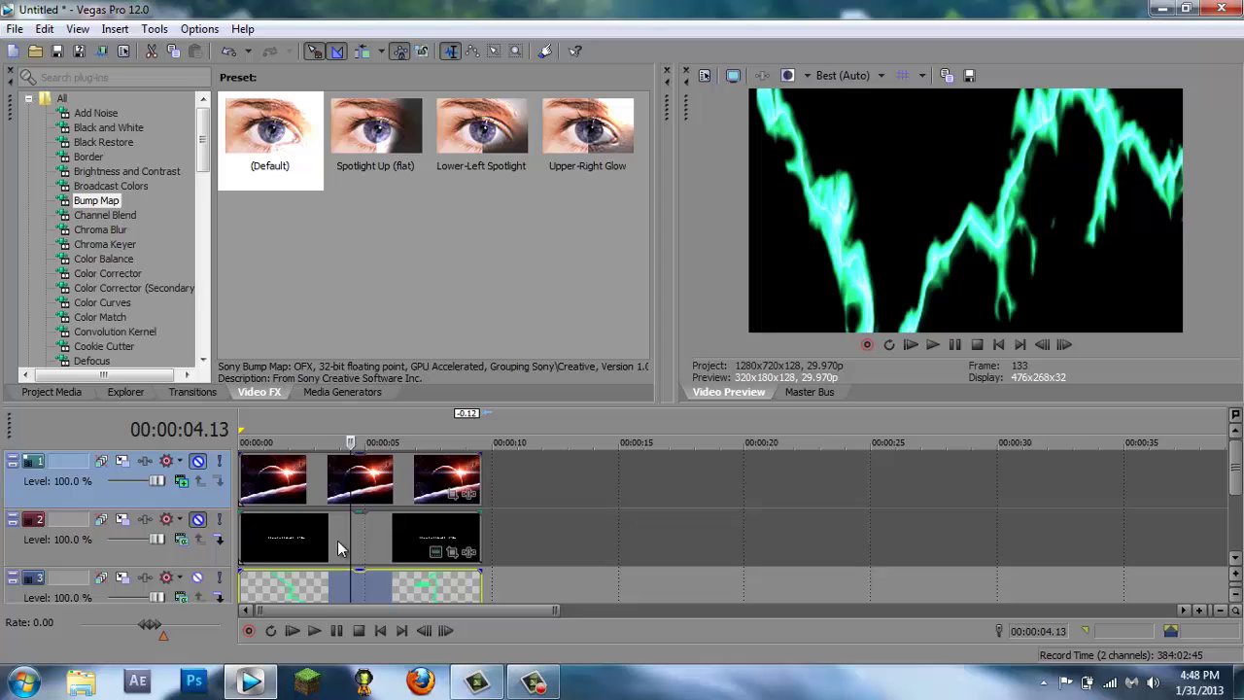
right_click(303, 573)
right_click(283, 584)
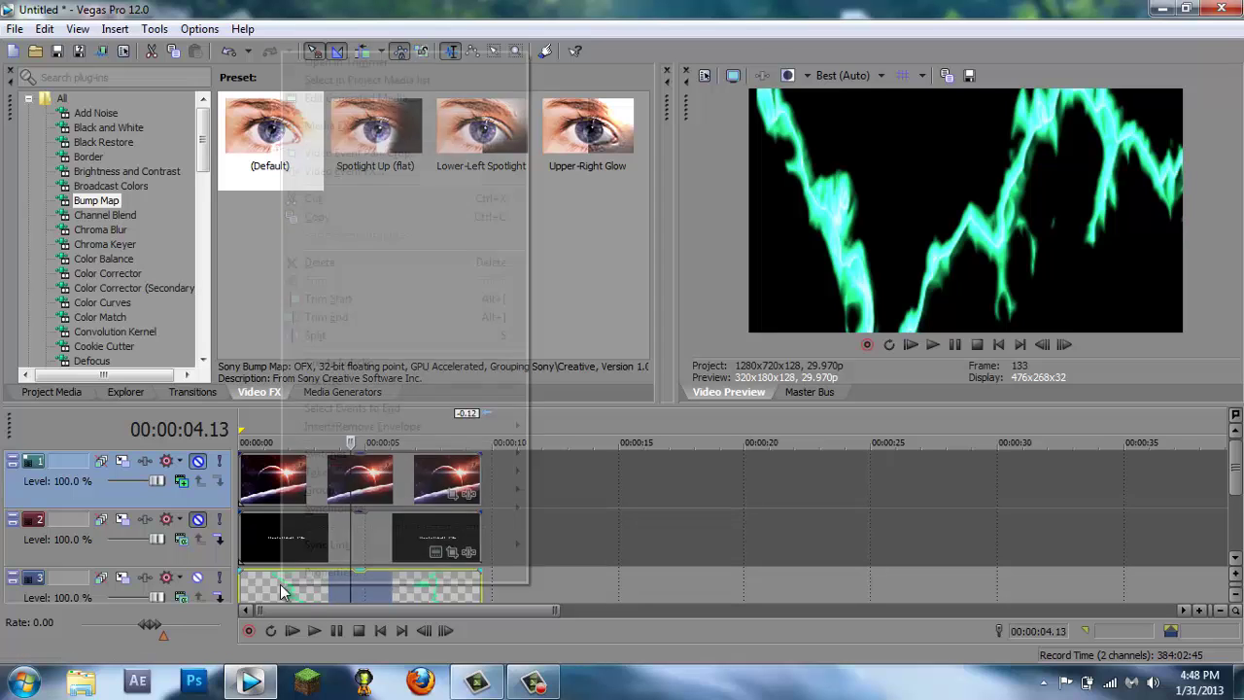
click(381, 172)
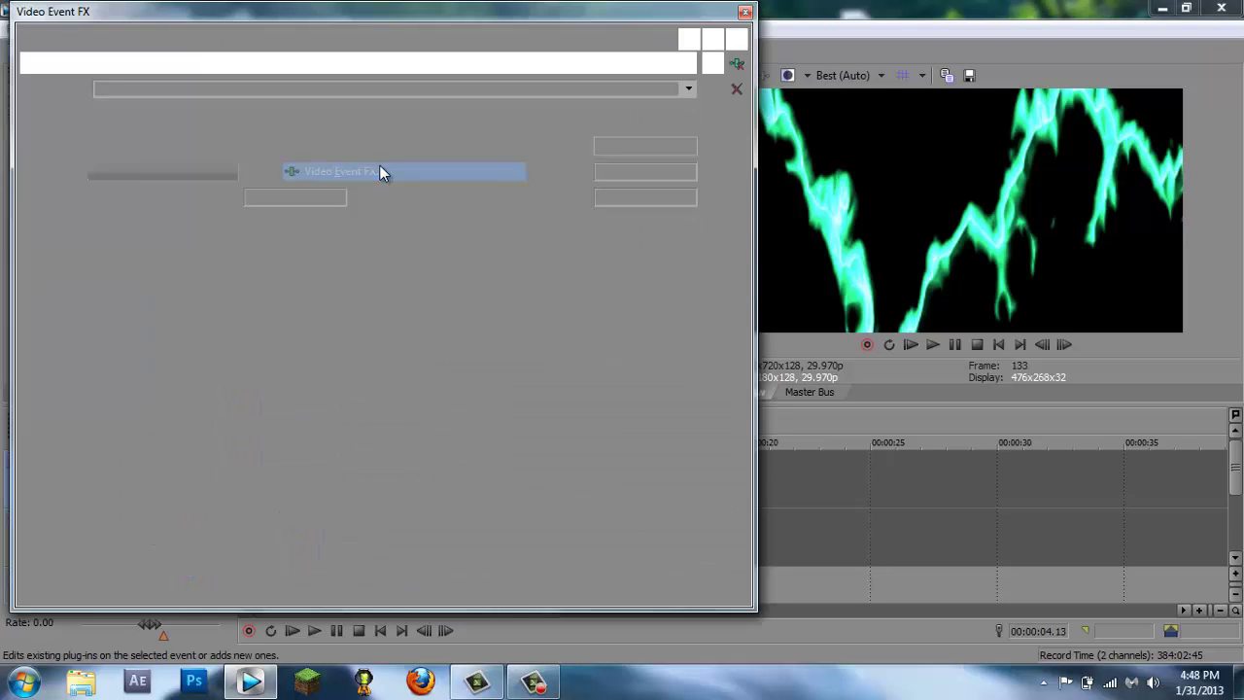
Try several Bump Map intensity values, settling on 0.755
mouse_move(225, 201)
mouse_down()
mouse_move(103, 223)
mouse_move(242, 199)
mouse_up()
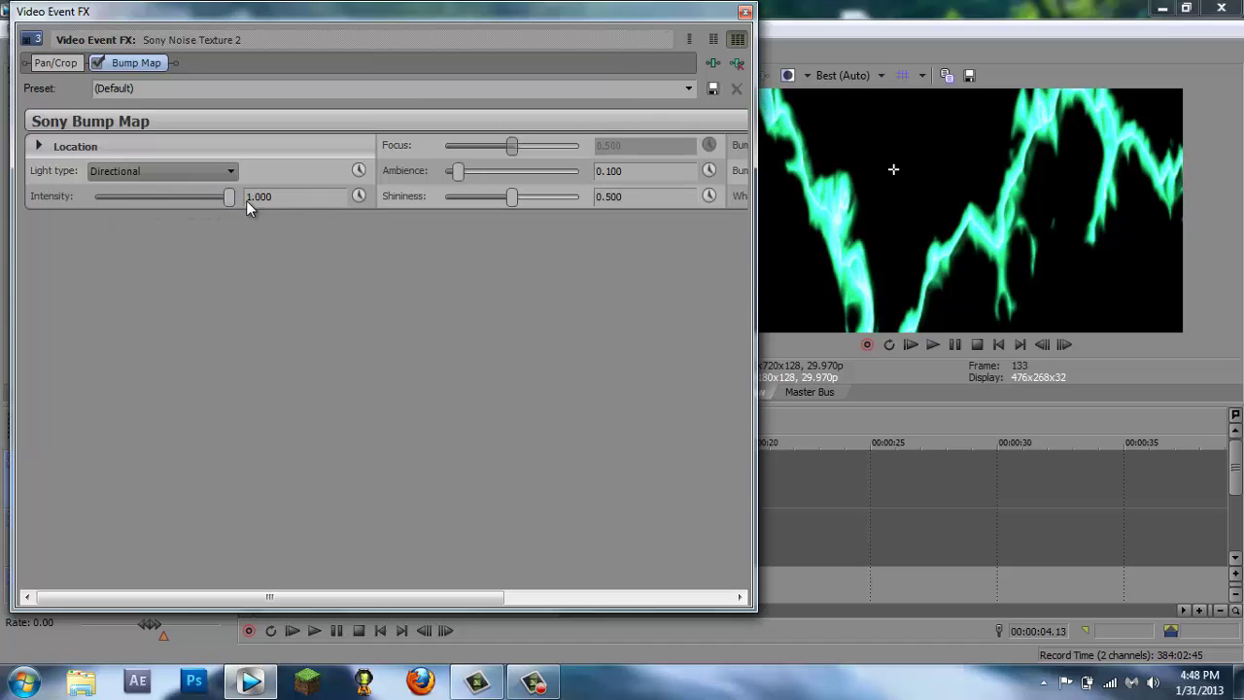
drag(232, 206, 130, 218)
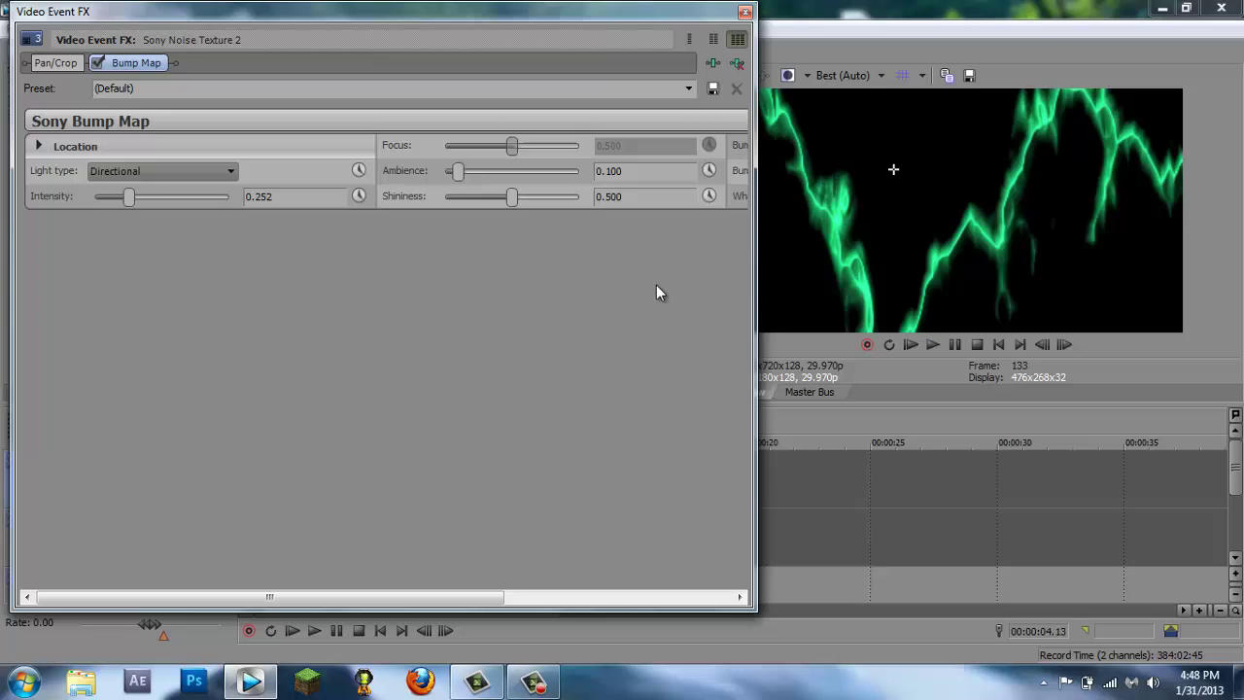
click(122, 195)
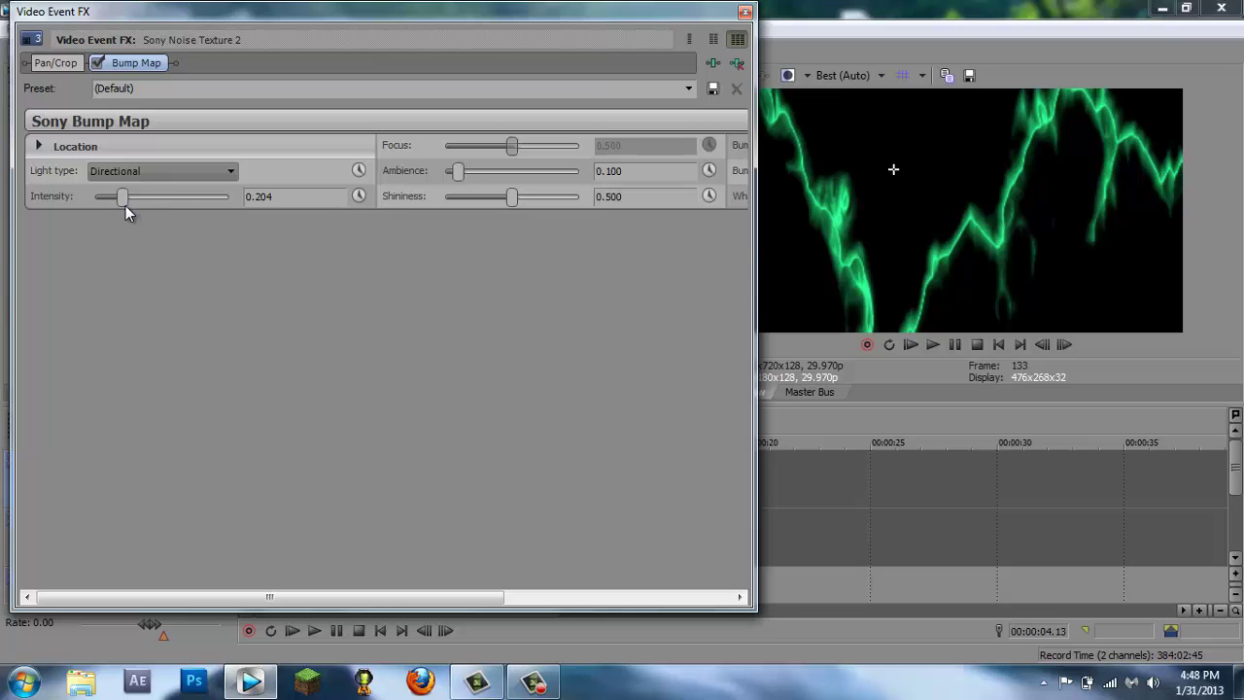
drag(125, 205, 275, 207)
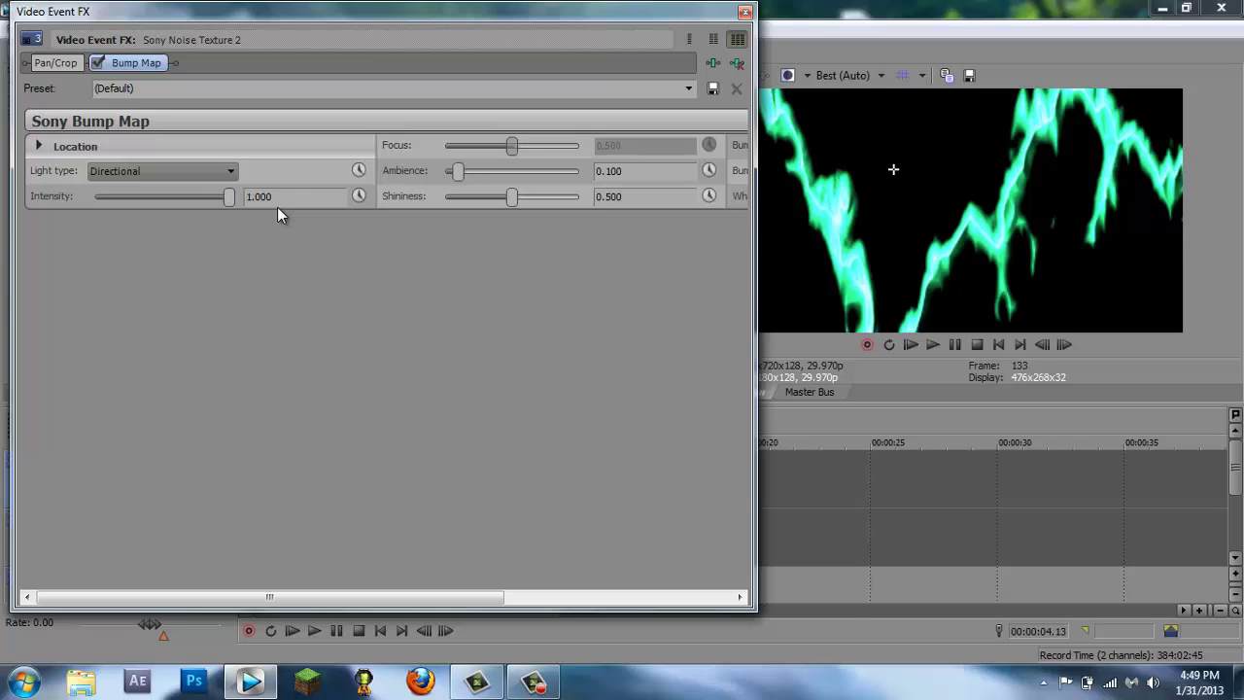
drag(277, 207, 199, 215)
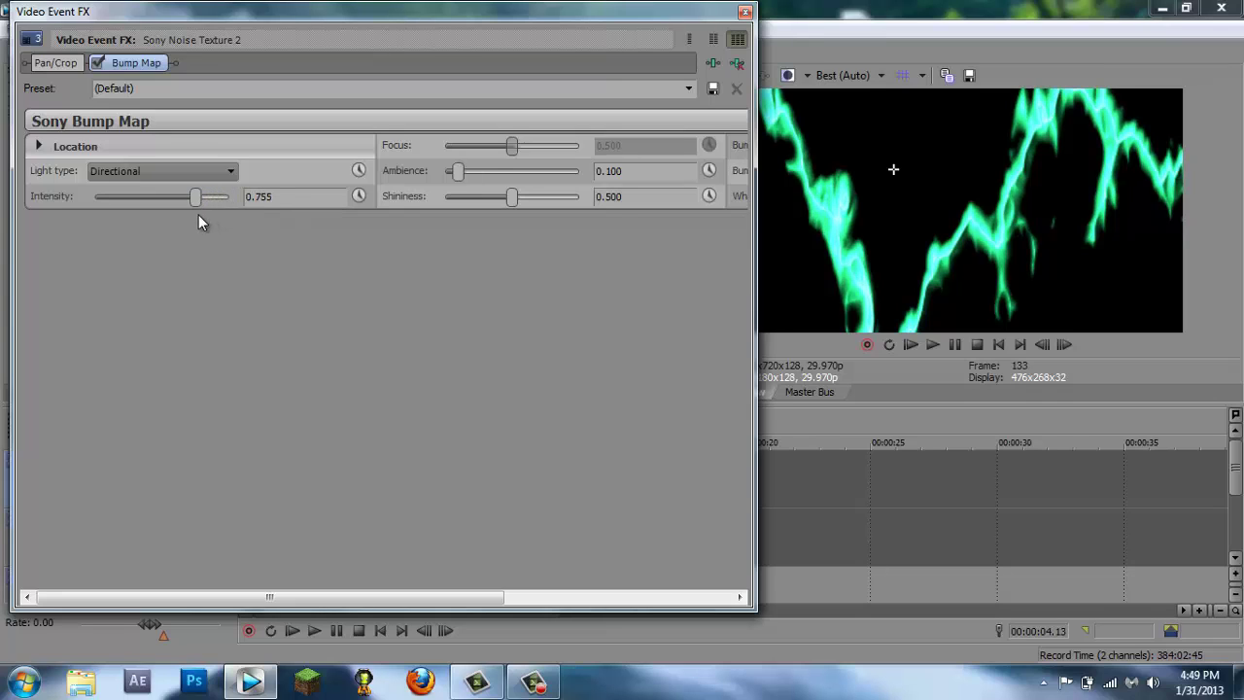
Close the effect settings and unmute the planet and title tracks
click(744, 12)
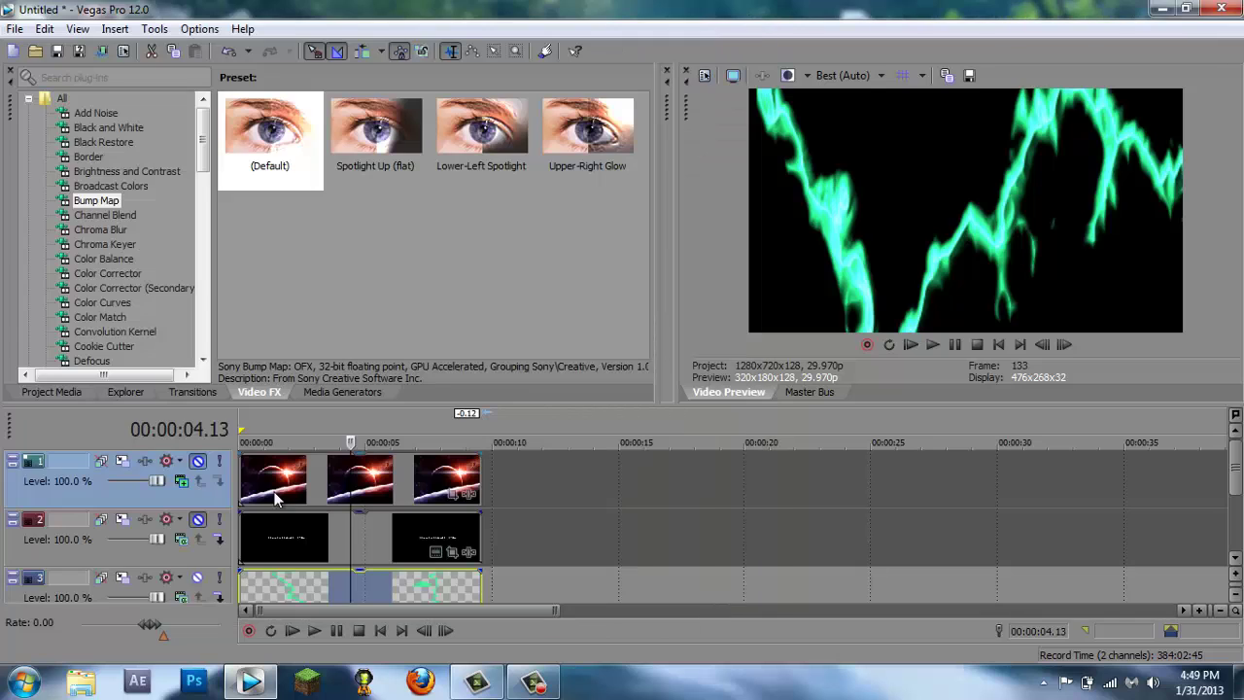
click(198, 461)
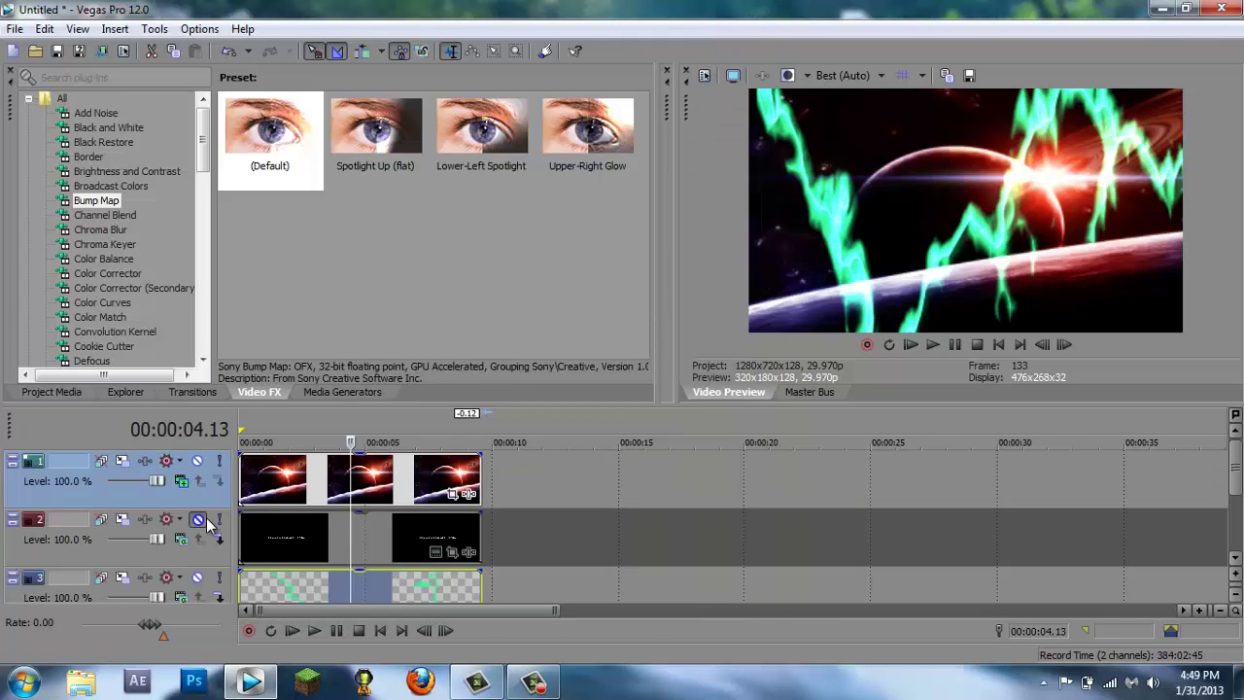
click(198, 519)
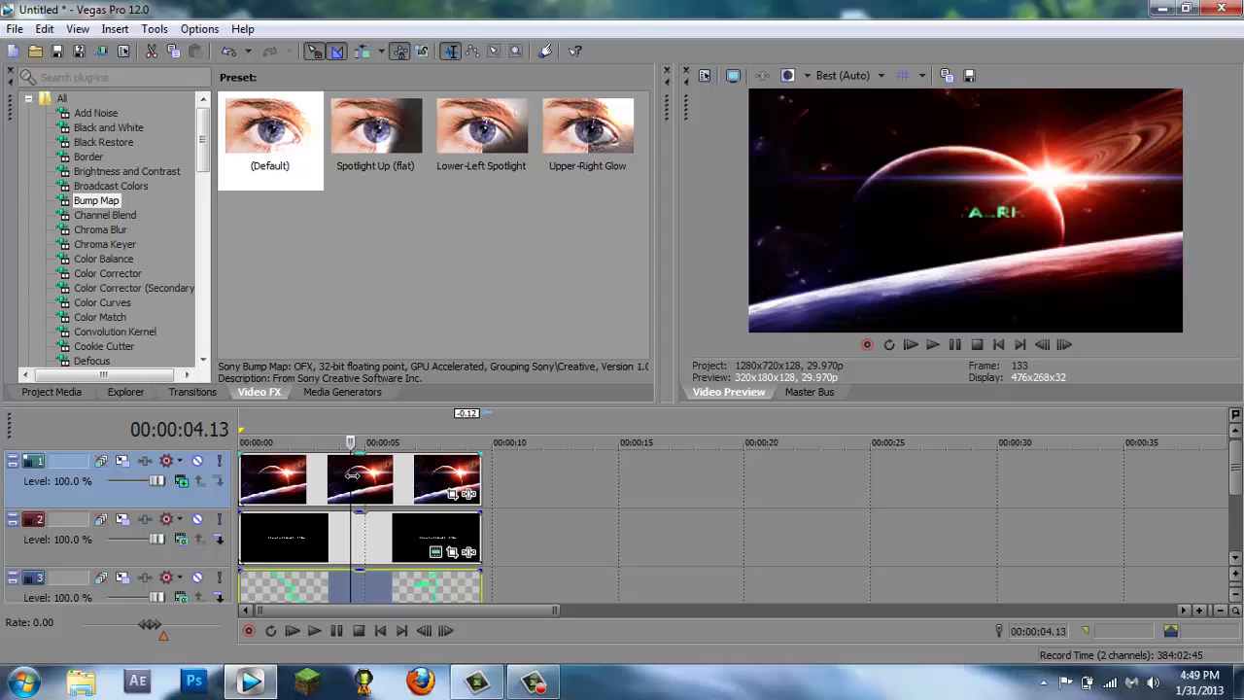
Place the playhead at 7.22 seconds on the planet frame
mouse_move(357, 483)
mouse_down()
mouse_move(482, 475)
mouse_move(369, 476)
mouse_up()
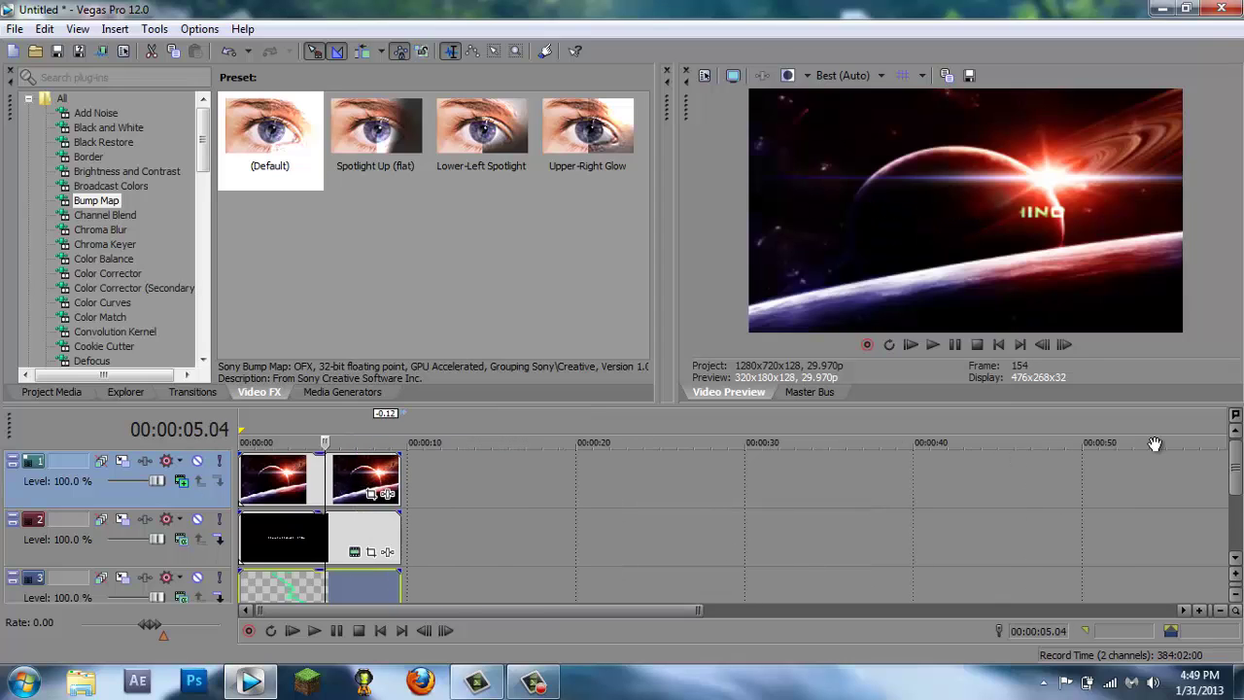
scroll(1156, 447, down, 1)
scroll(962, 531, up, 2)
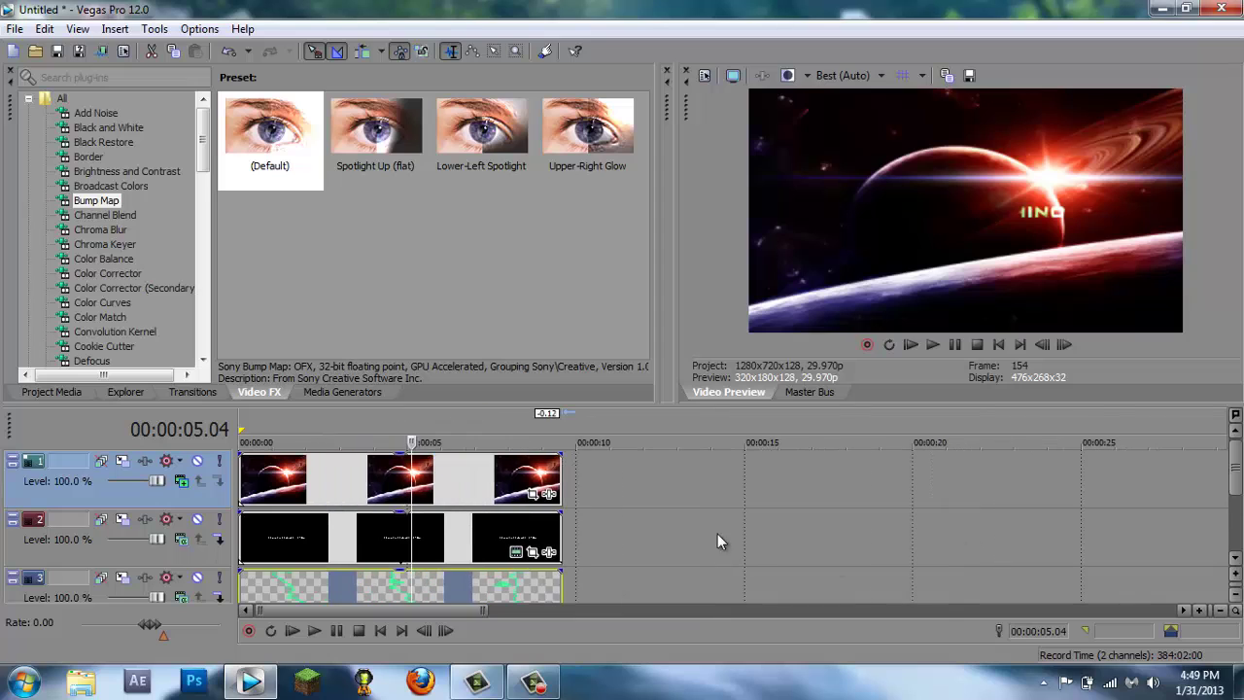
click(977, 530)
scroll(755, 525, right, 3)
scroll(755, 521, down, 1)
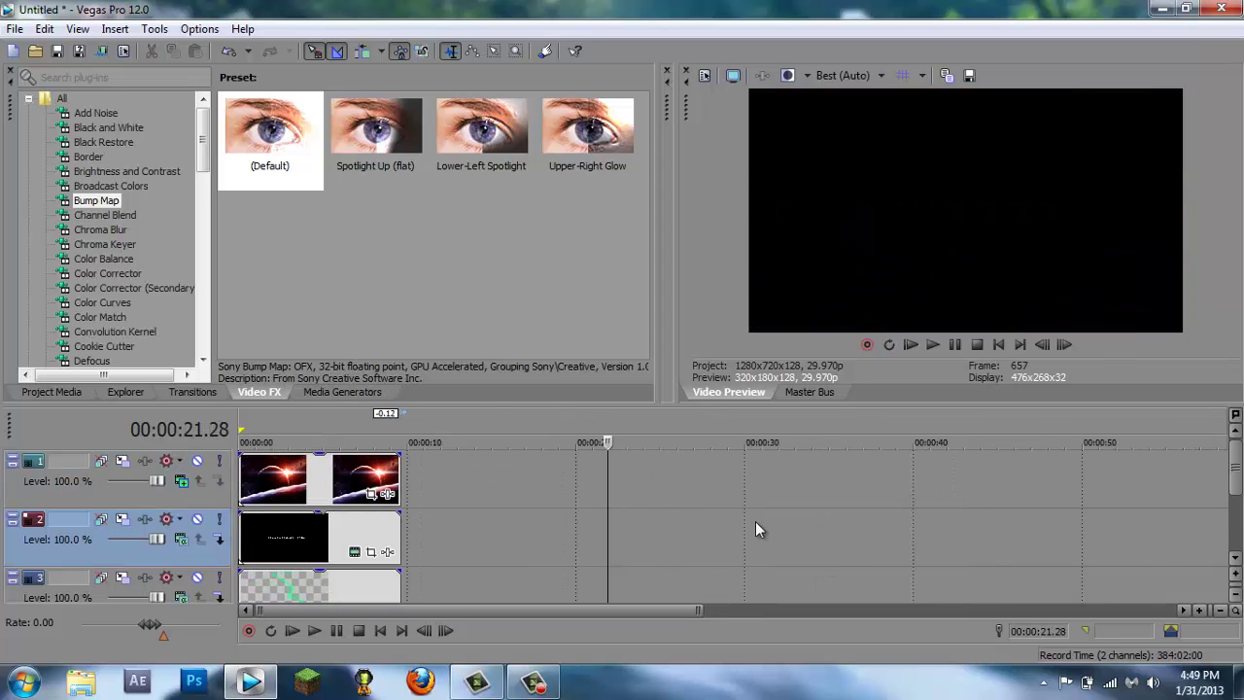
scroll(755, 521, up, 1)
scroll(755, 521, down, 1)
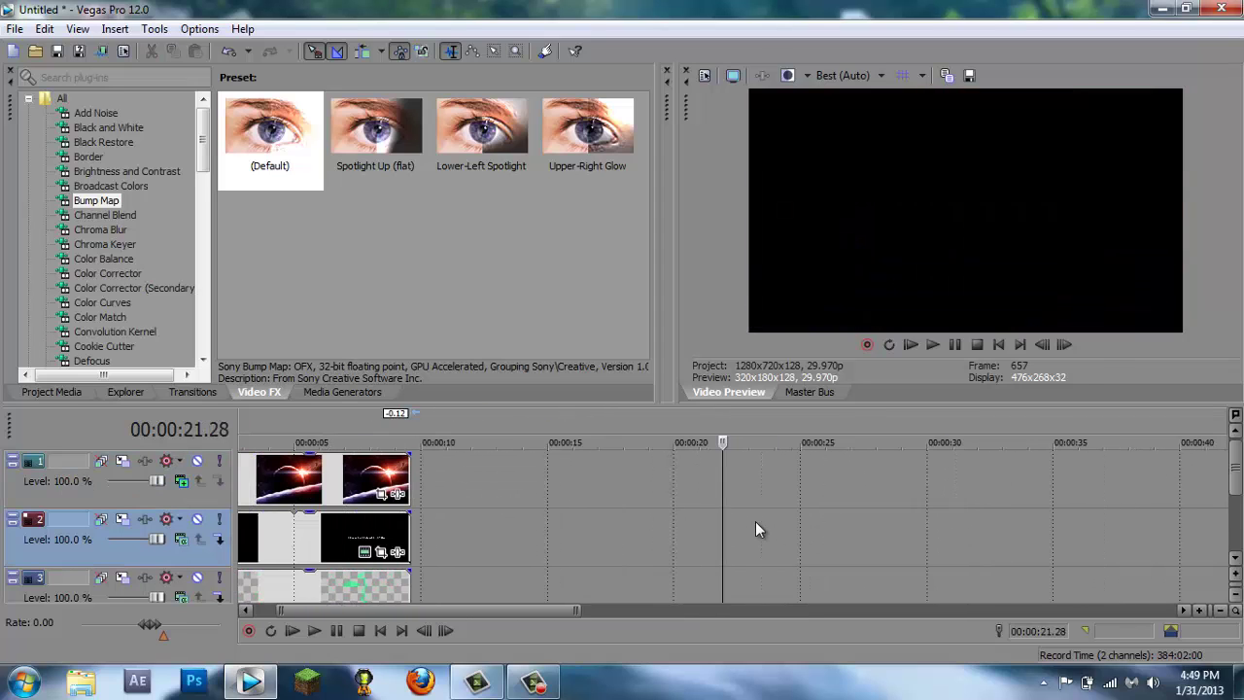
click(363, 426)
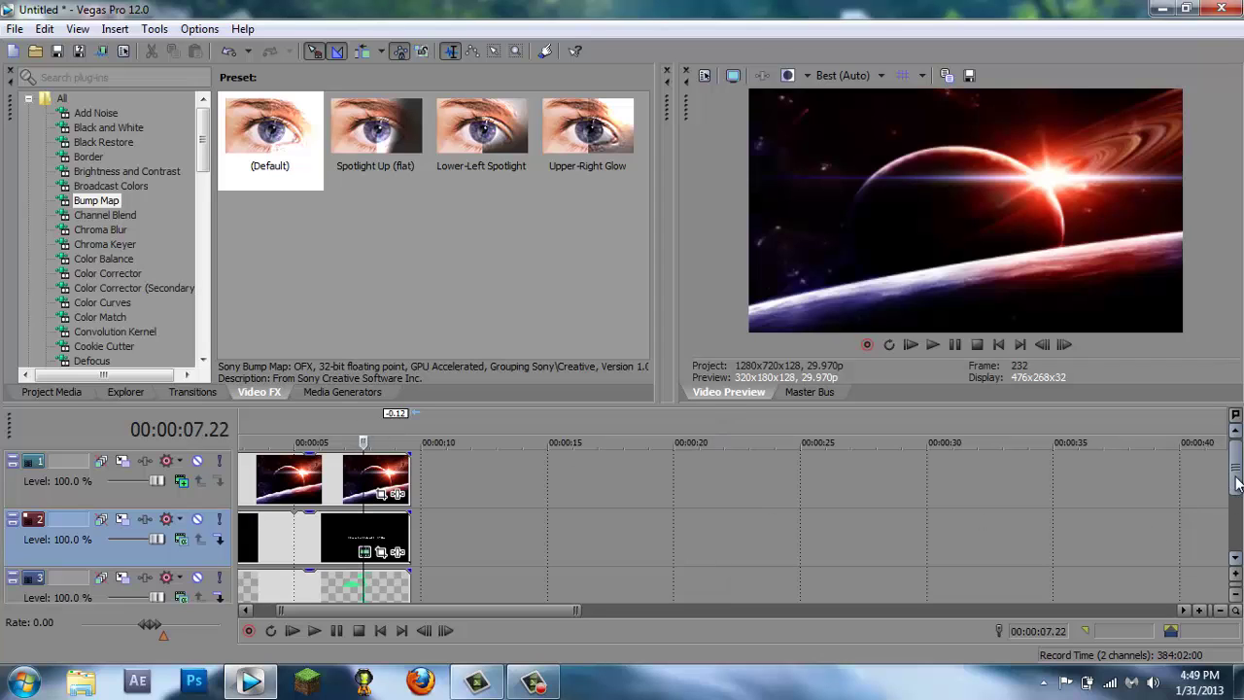
Zoom the timeline and scroll down until lightning track 3 is visible
drag(574, 611, 369, 612)
scroll(1062, 546, down, 1)
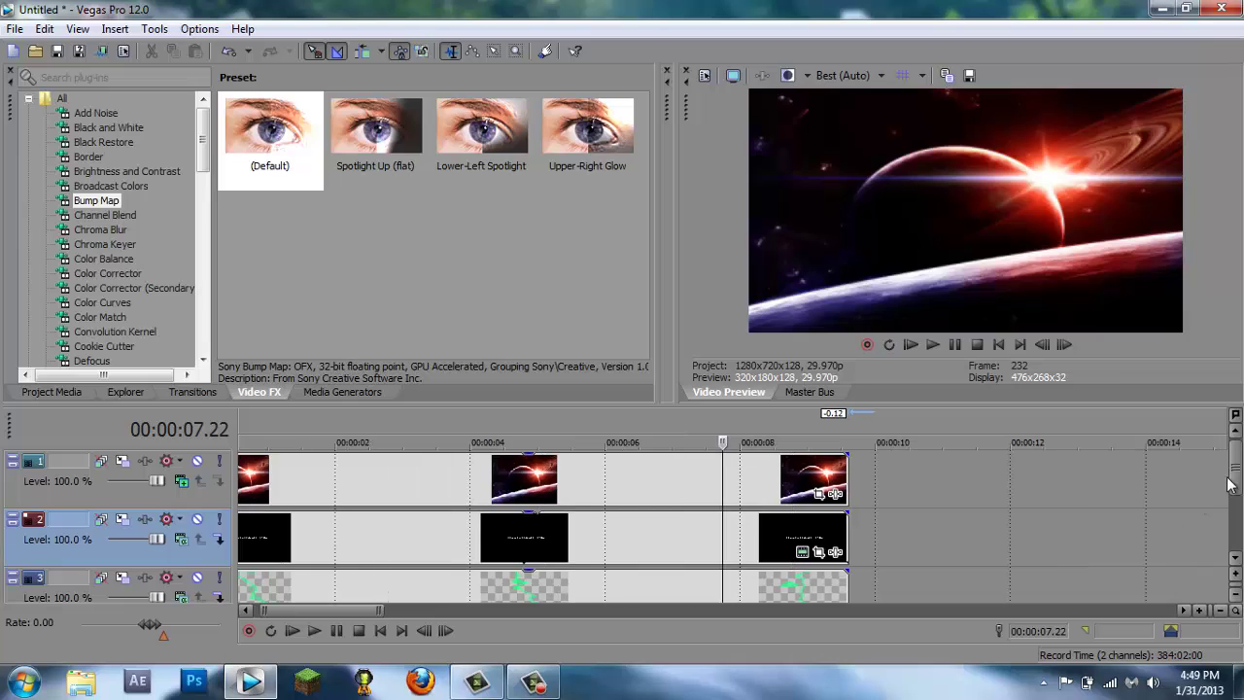
click(1236, 518)
click(1236, 518)
Split the lightning clip at 6.28 s, then copy and delete its right-hand piece
click(727, 488)
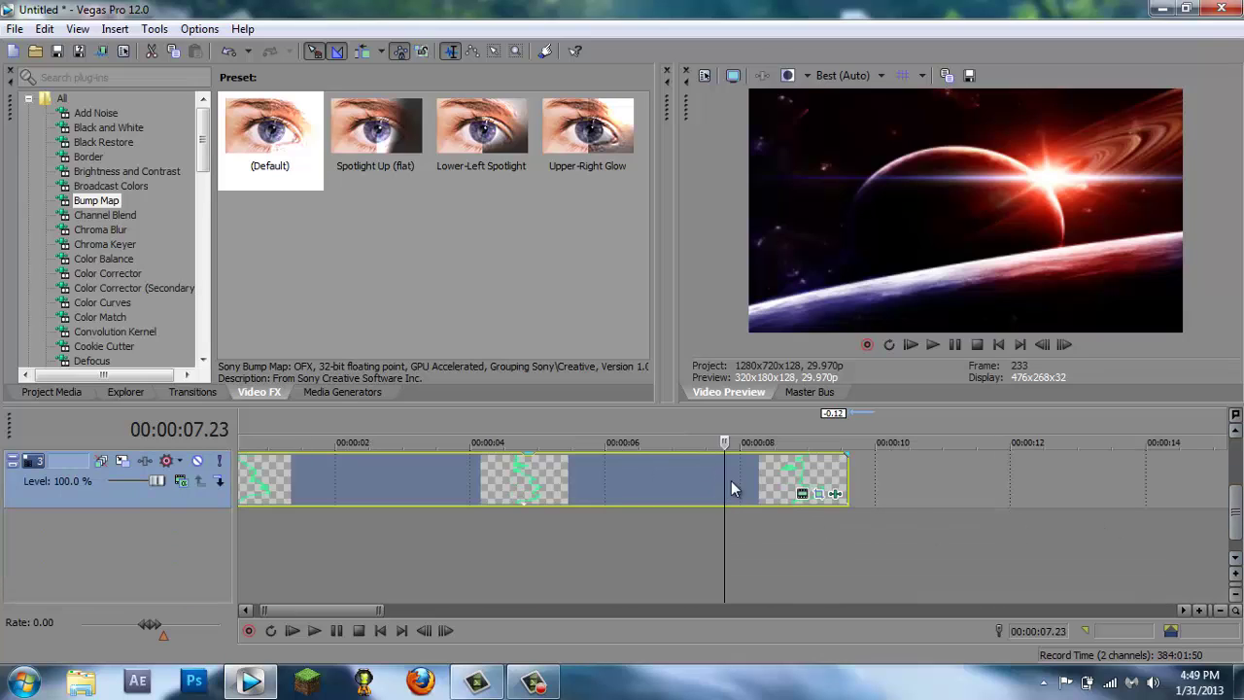
drag(724, 476, 669, 482)
key(s)
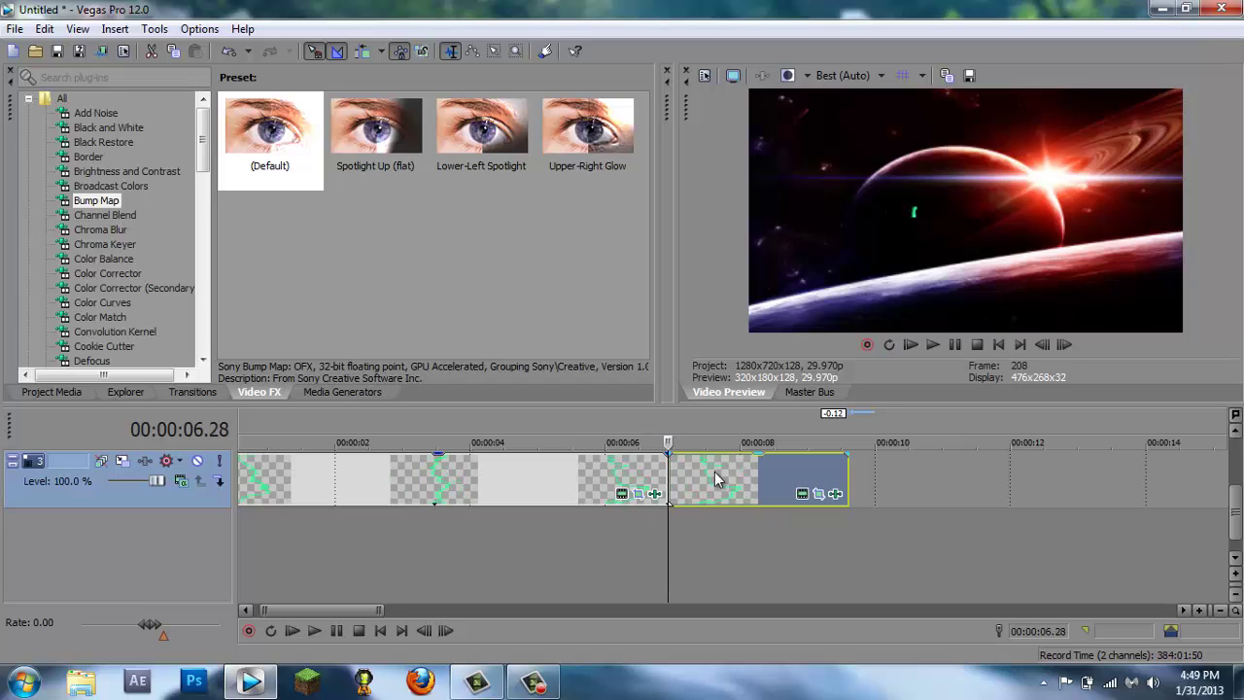
right_click(706, 480)
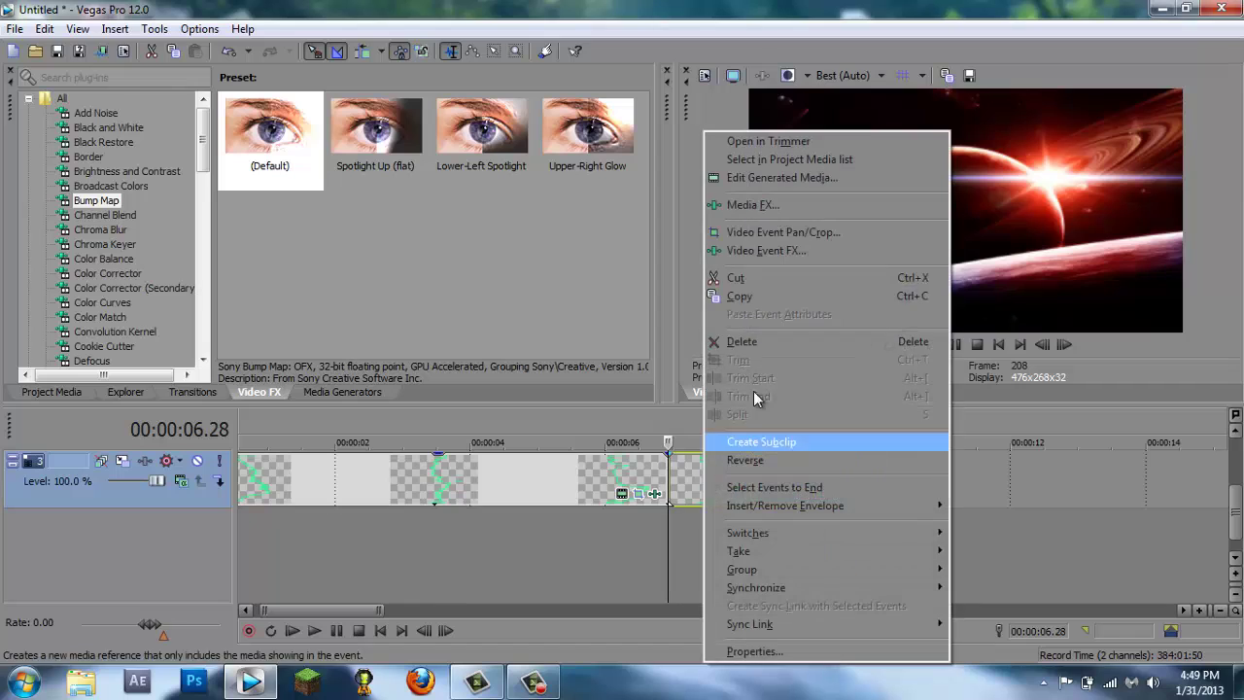
click(769, 299)
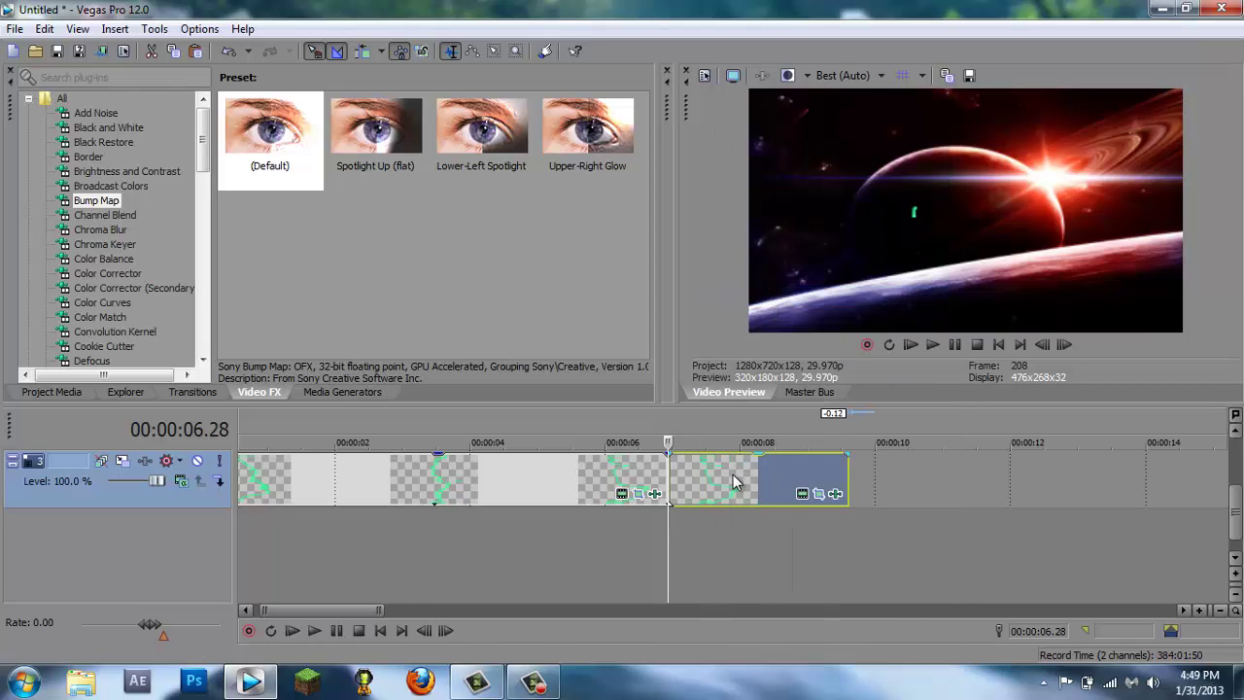
key(Delete)
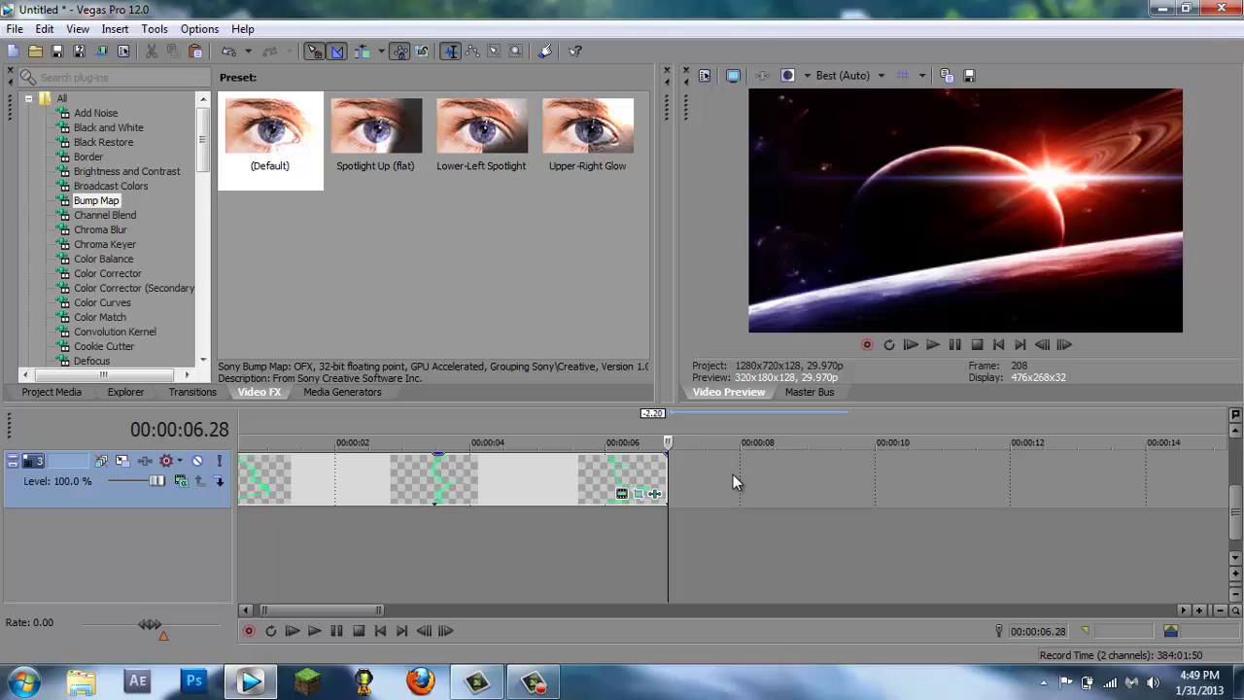
Paste the lightning piece back as a new independent copy
right_click(678, 486)
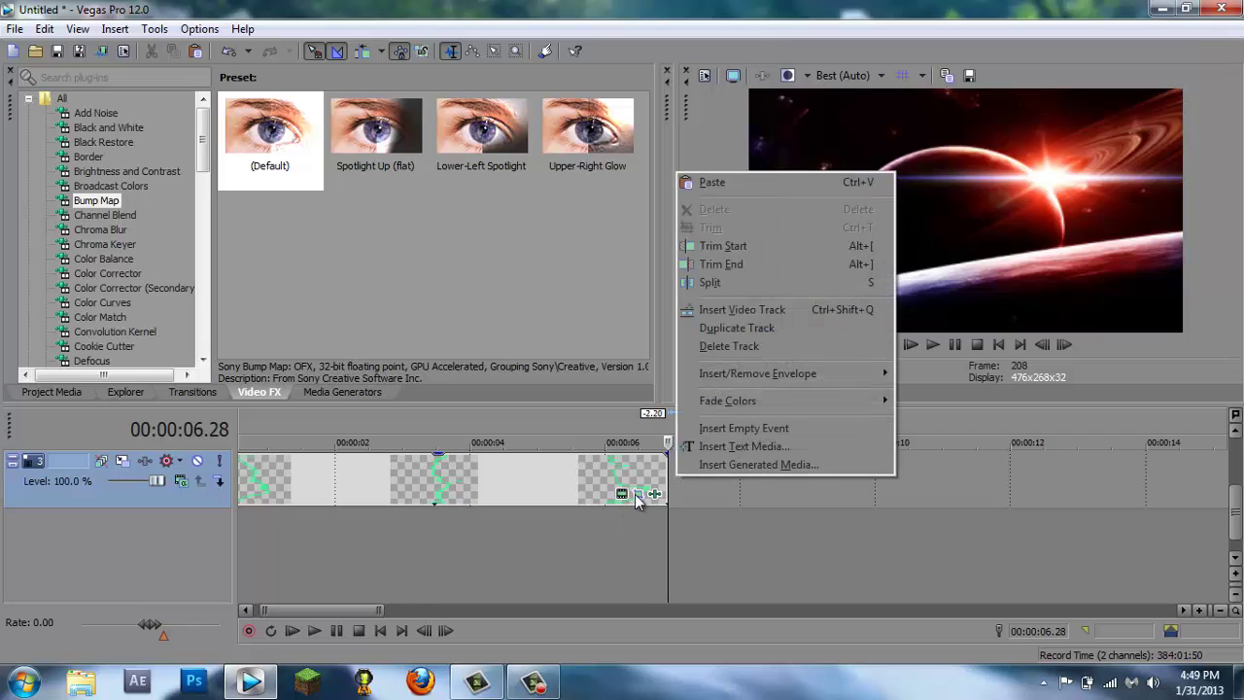
click(741, 184)
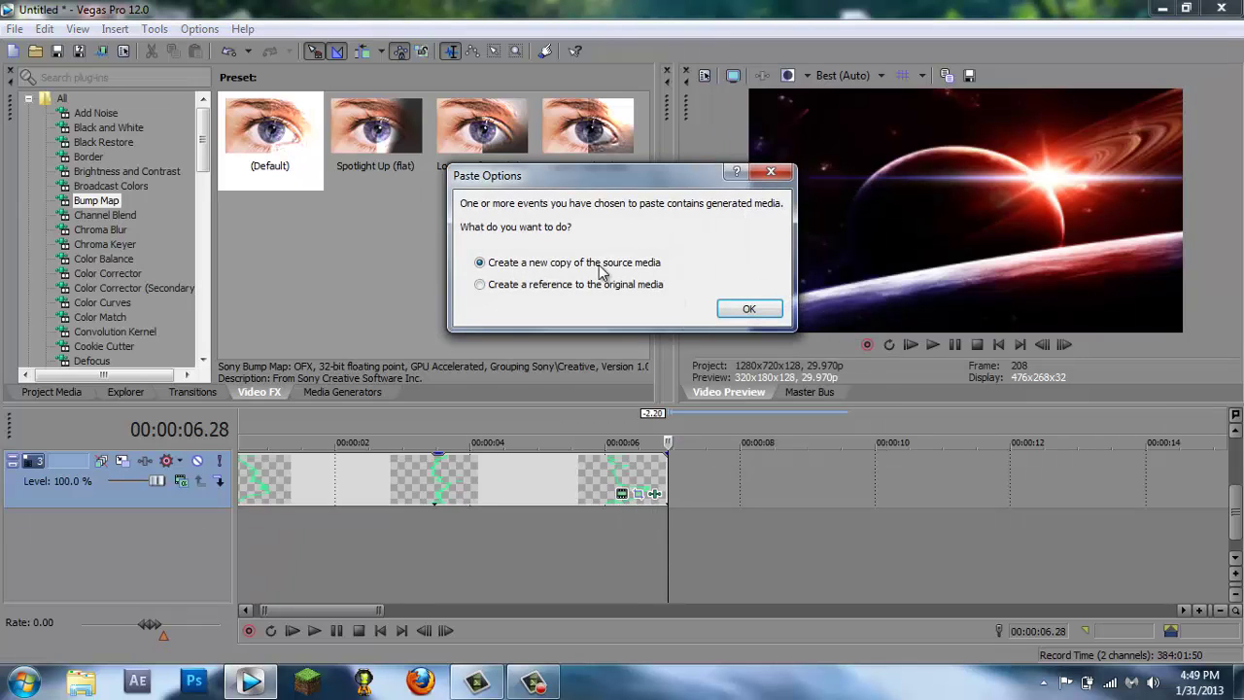
click(749, 308)
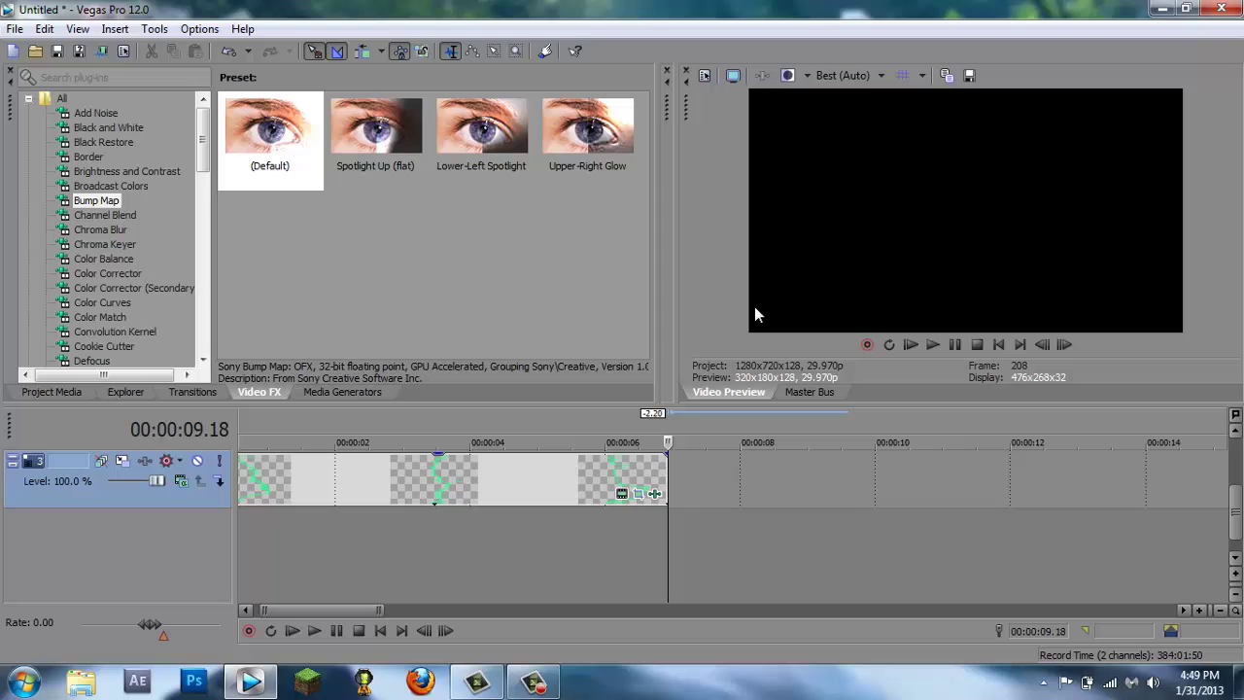
Preview the title around 7.04 s and open the pasted piece's noise texture settings
scroll(831, 495, up, 1)
scroll(831, 491, down, 2)
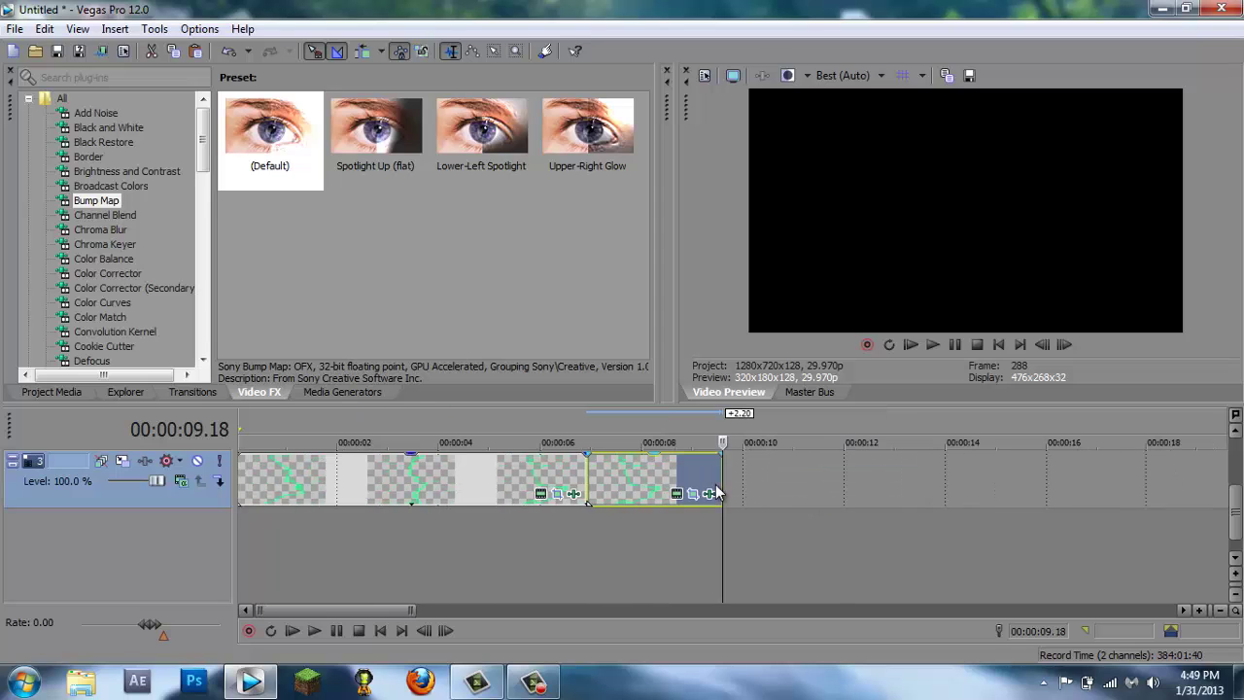
click(616, 435)
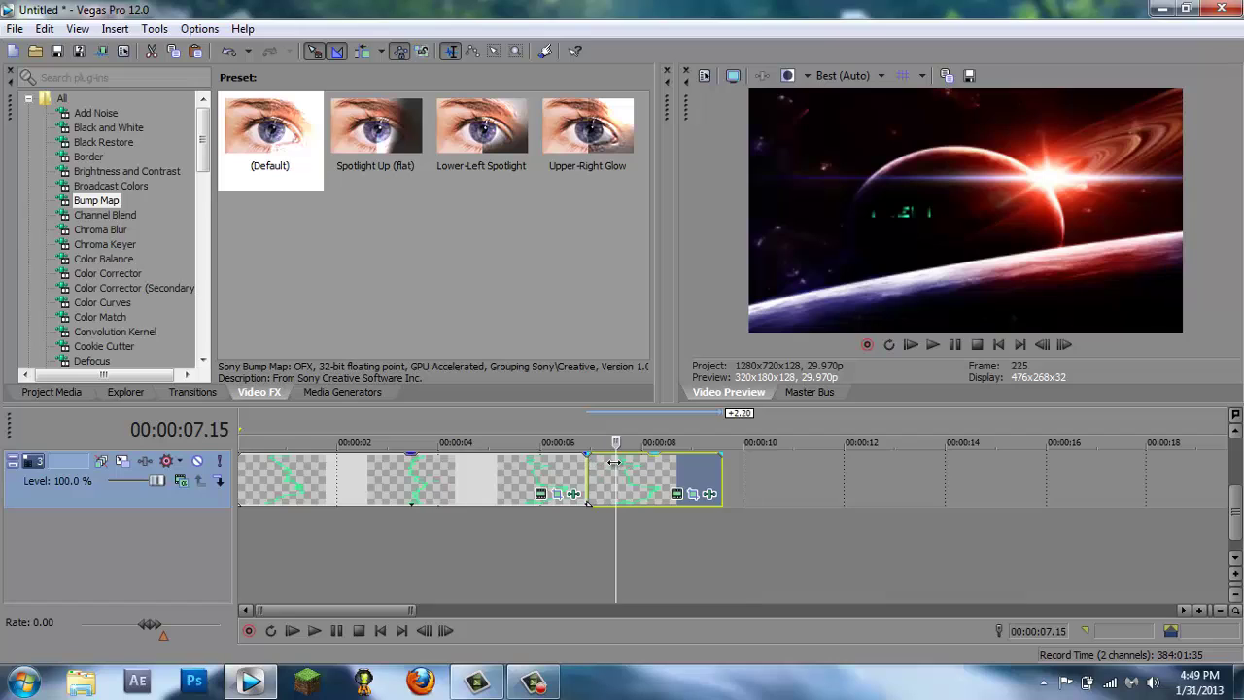
click(597, 462)
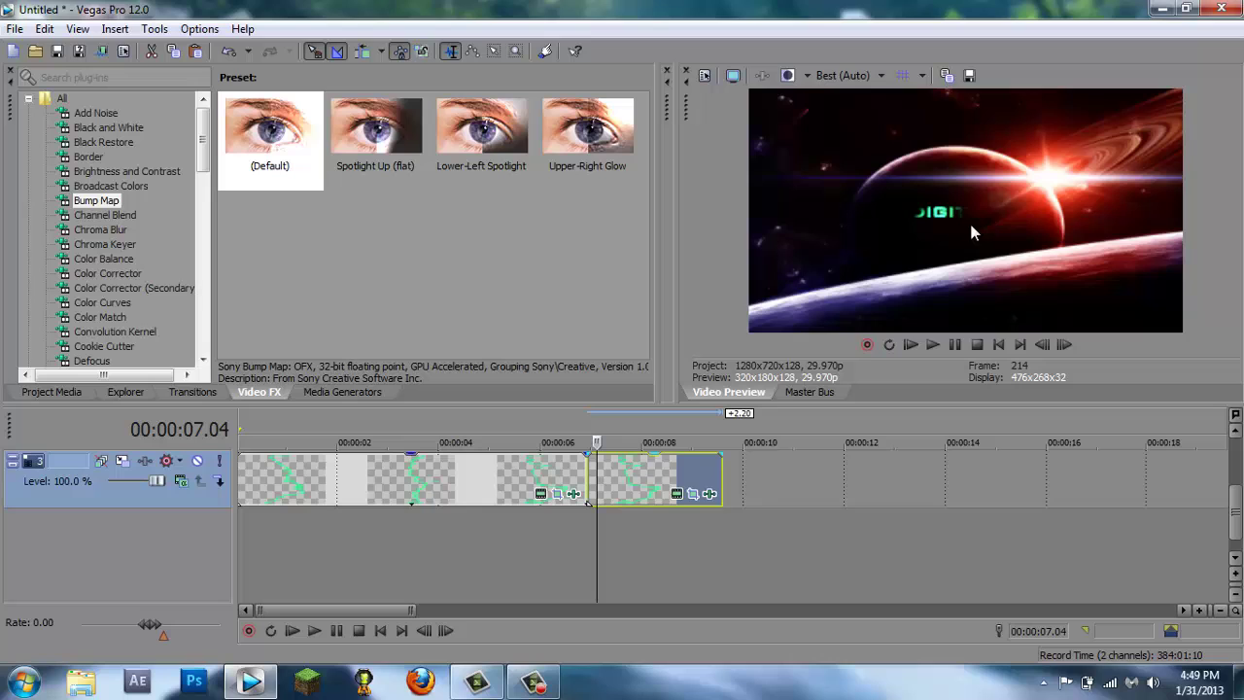
click(678, 493)
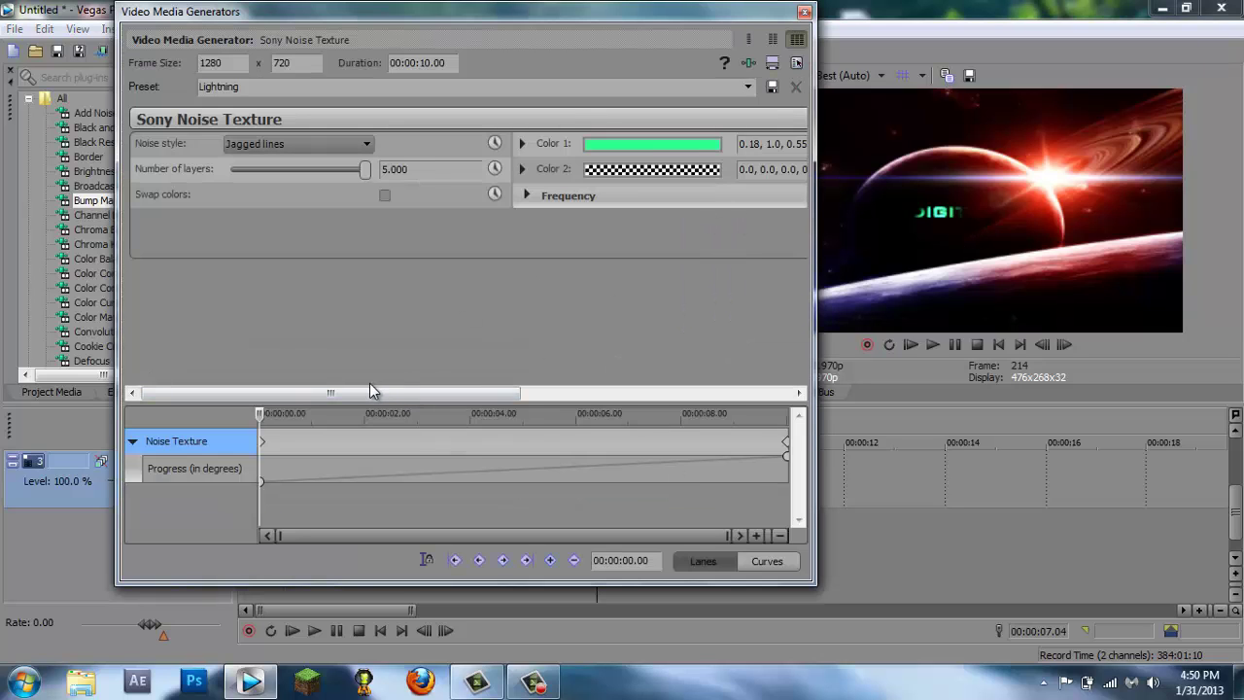
Try the Fractal, Marble and Rings noise styles and vary the number of noise layers
mouse_move(369, 384)
mouse_down()
mouse_move(360, 389)
mouse_move(372, 393)
mouse_up()
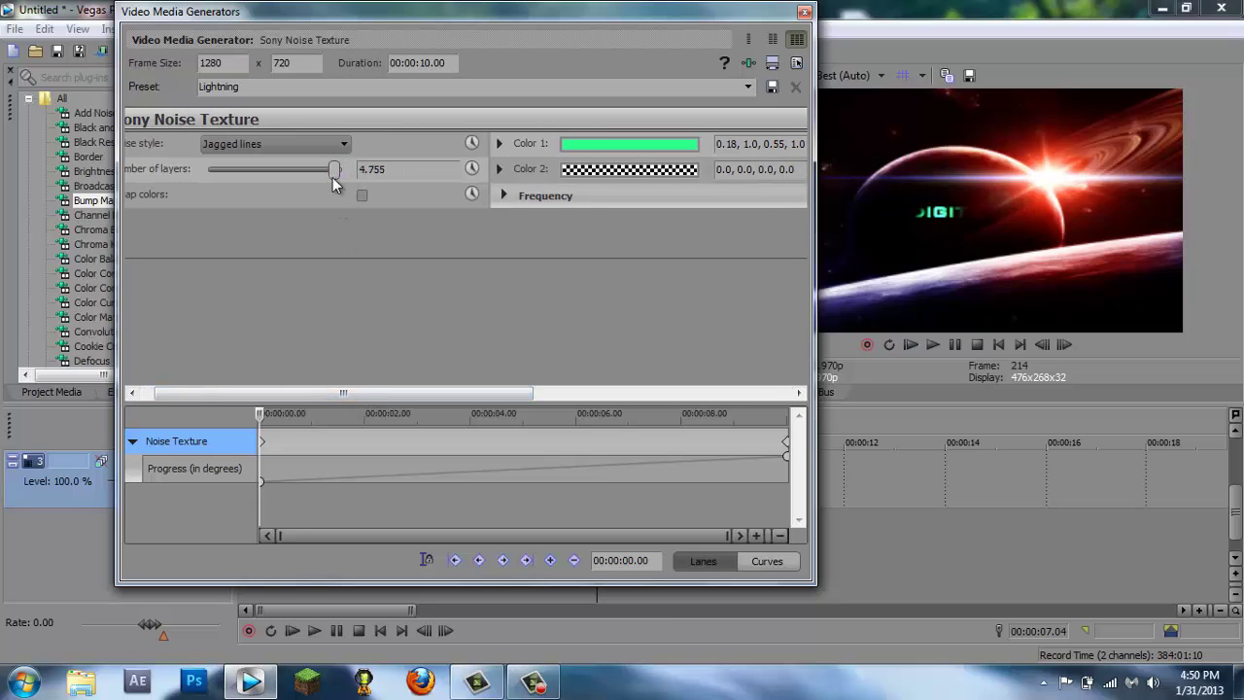
drag(333, 184, 387, 170)
click(332, 137)
click(290, 159)
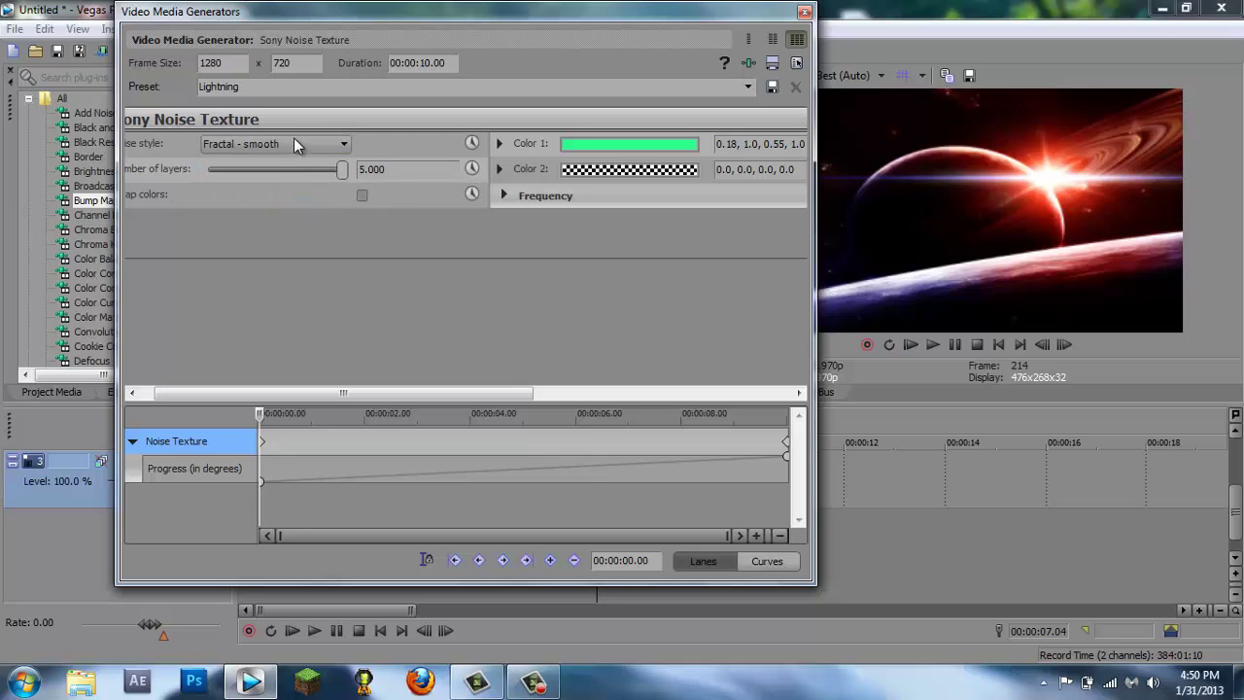
click(294, 137)
click(289, 172)
click(294, 143)
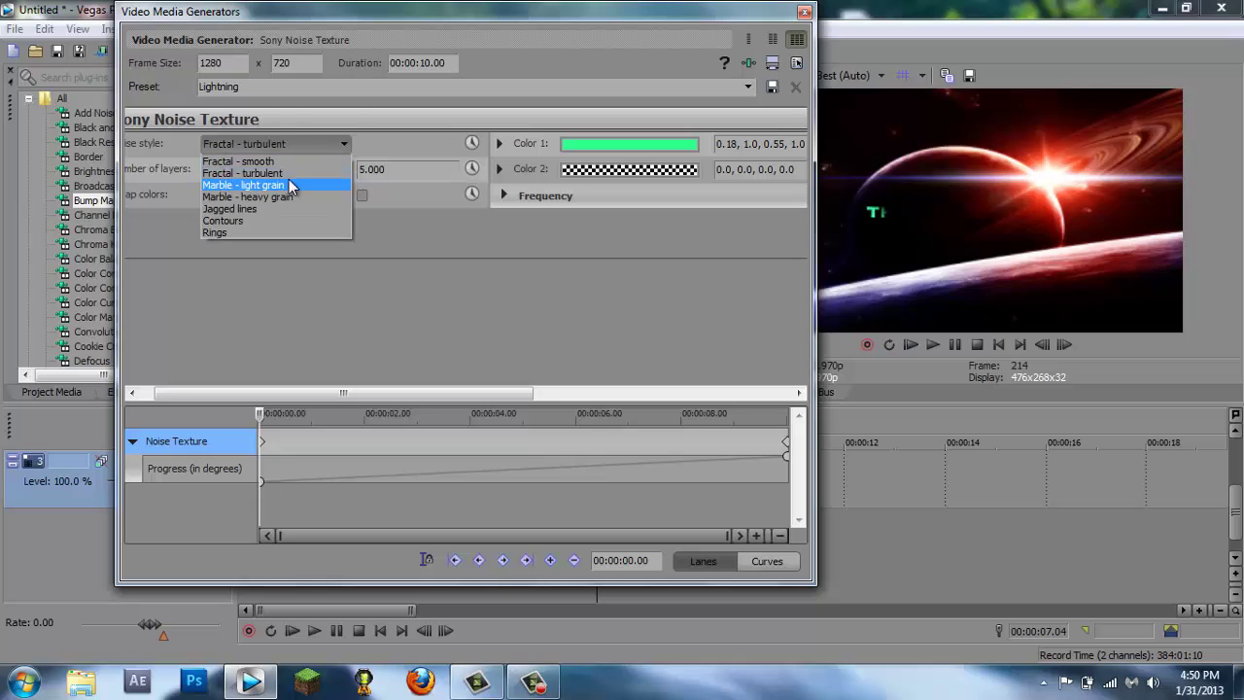
click(289, 185)
click(289, 146)
click(303, 195)
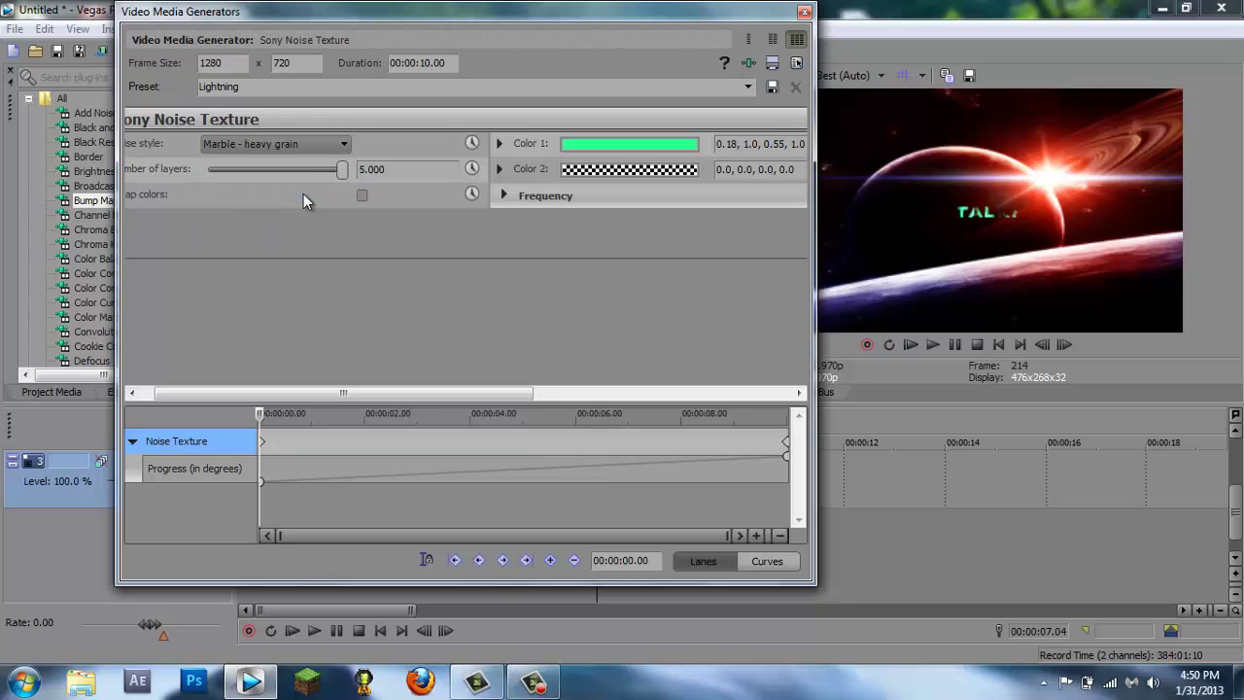
click(305, 142)
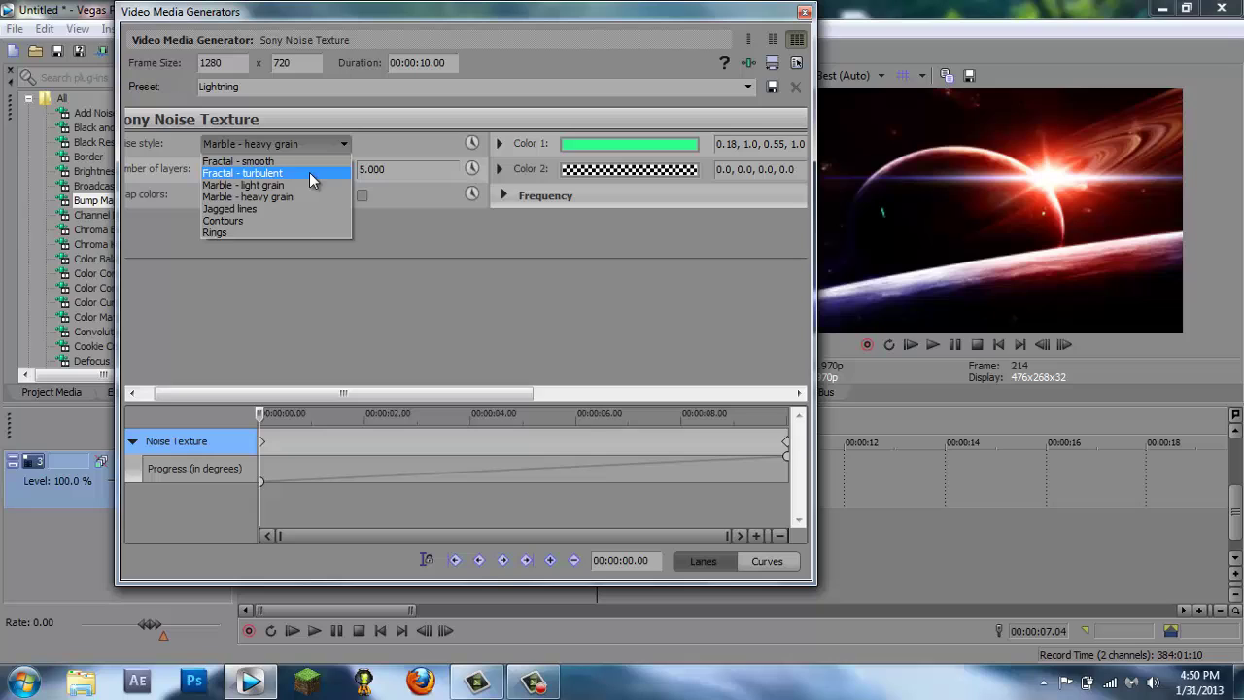
click(297, 234)
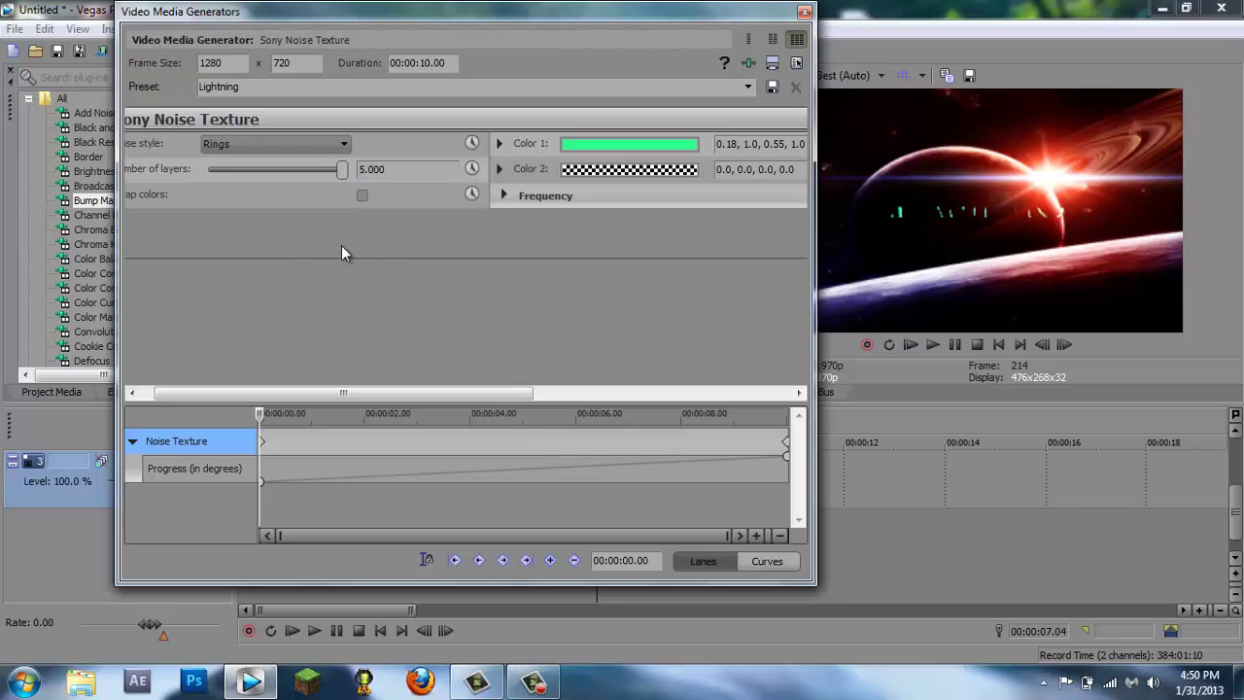
drag(334, 171, 380, 170)
Compare Fractal and Marble styles again, then return to Jagged lines and close
click(270, 143)
click(284, 143)
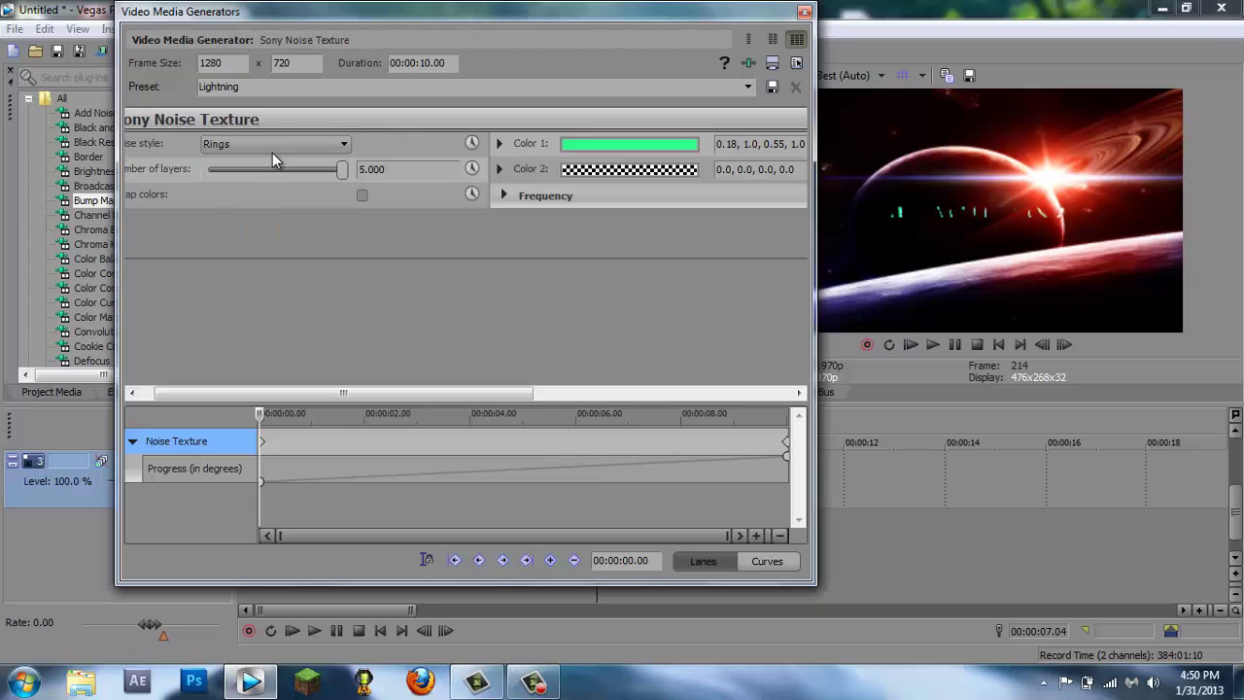
click(274, 146)
click(279, 163)
click(279, 146)
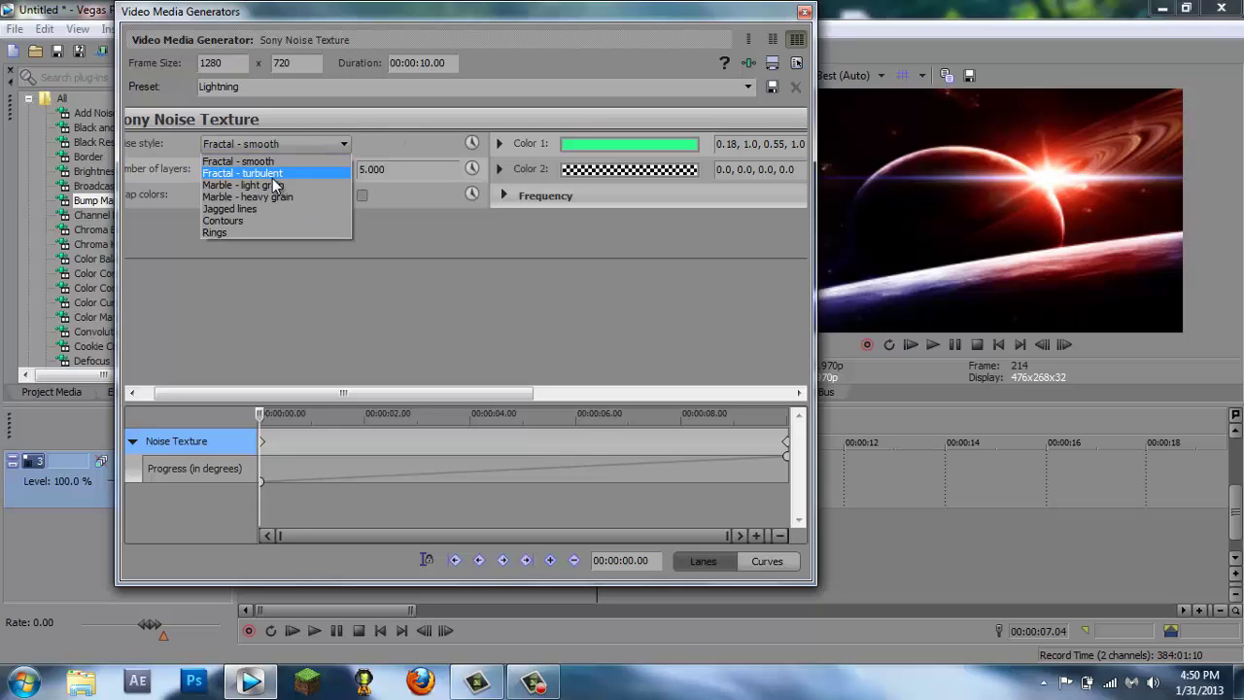
click(279, 173)
click(279, 147)
click(281, 184)
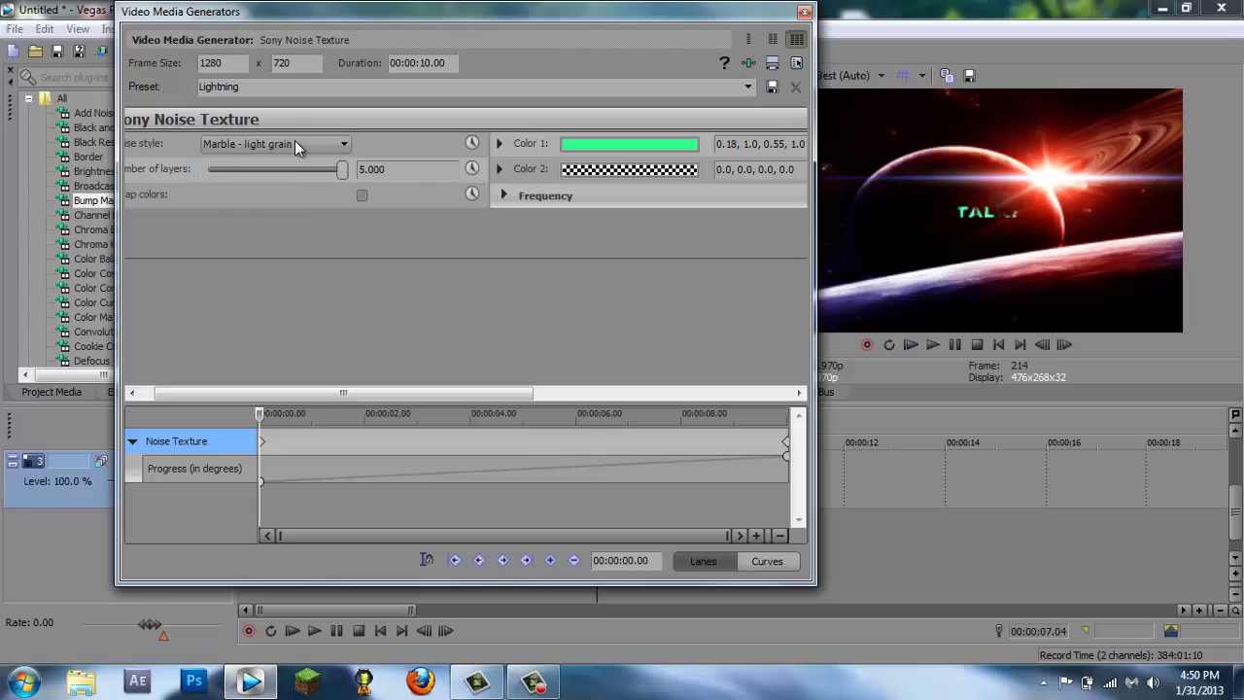
click(294, 151)
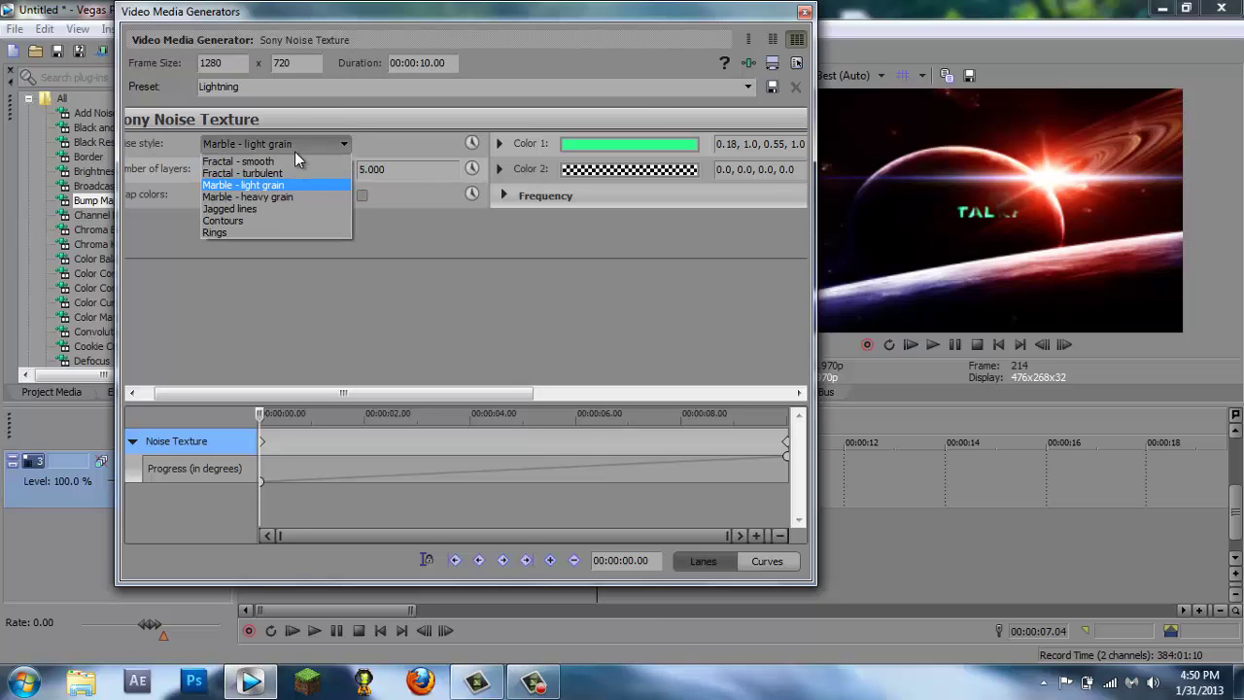
click(265, 209)
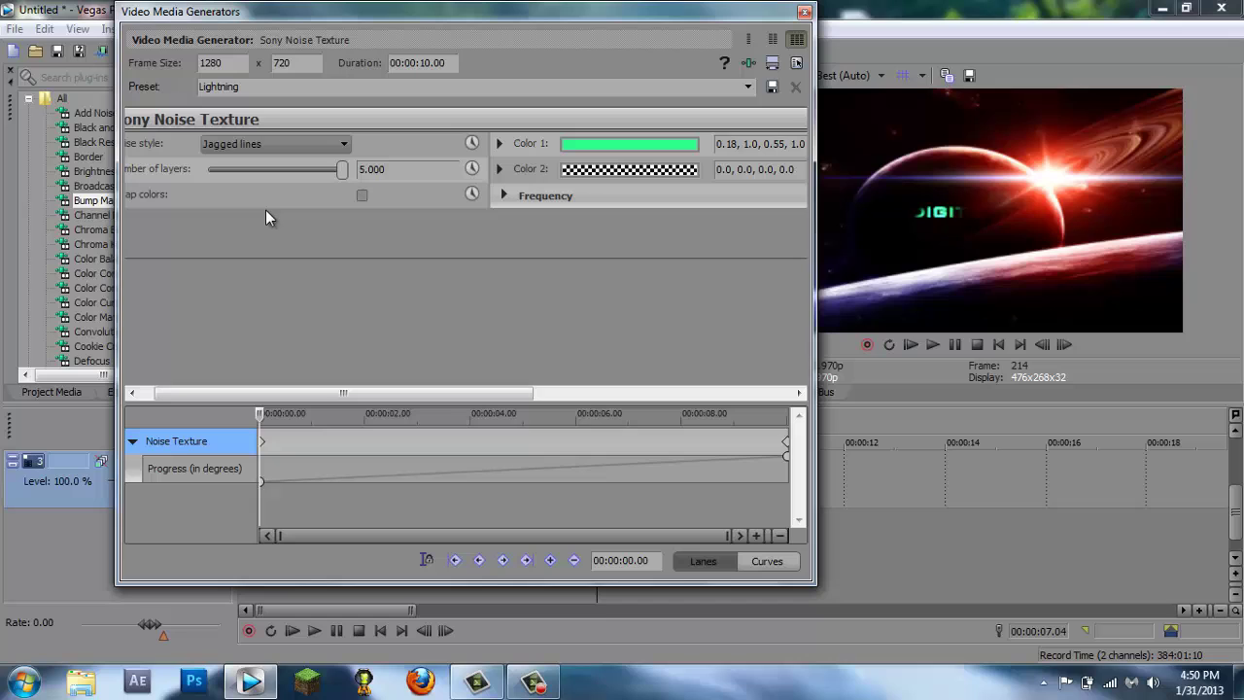
click(804, 13)
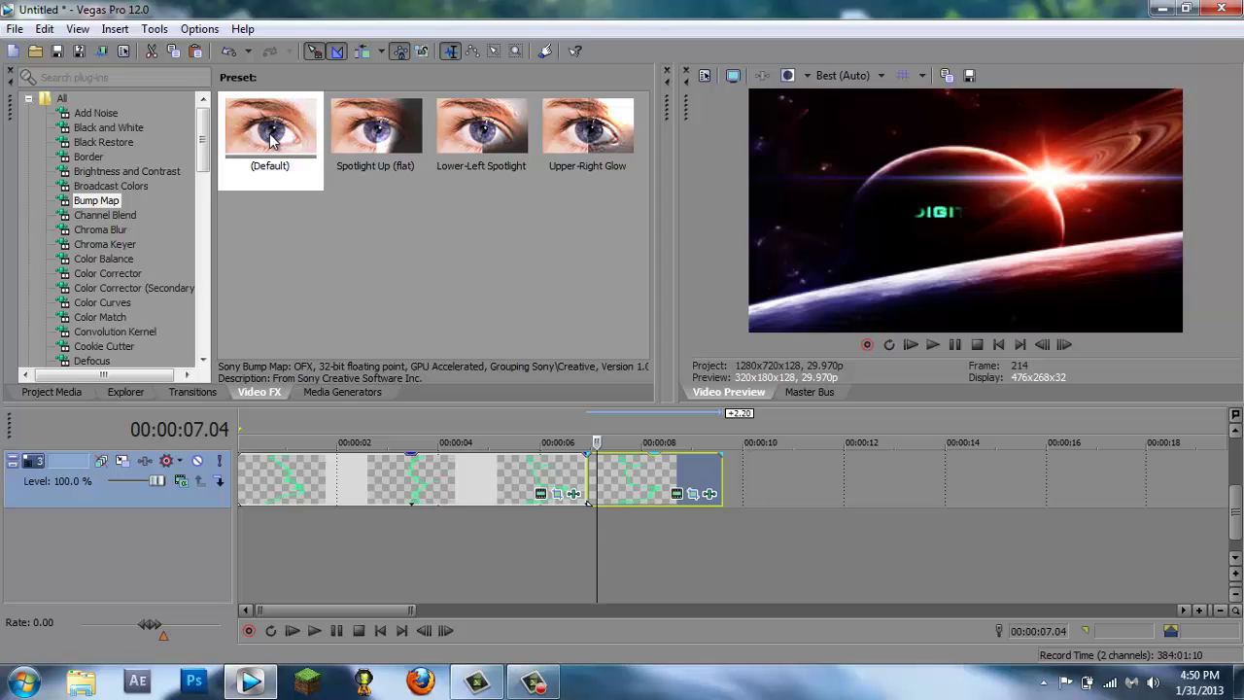
Shrink and reposition the lightning copy's Pan/Crop frame a quarter second in
click(692, 494)
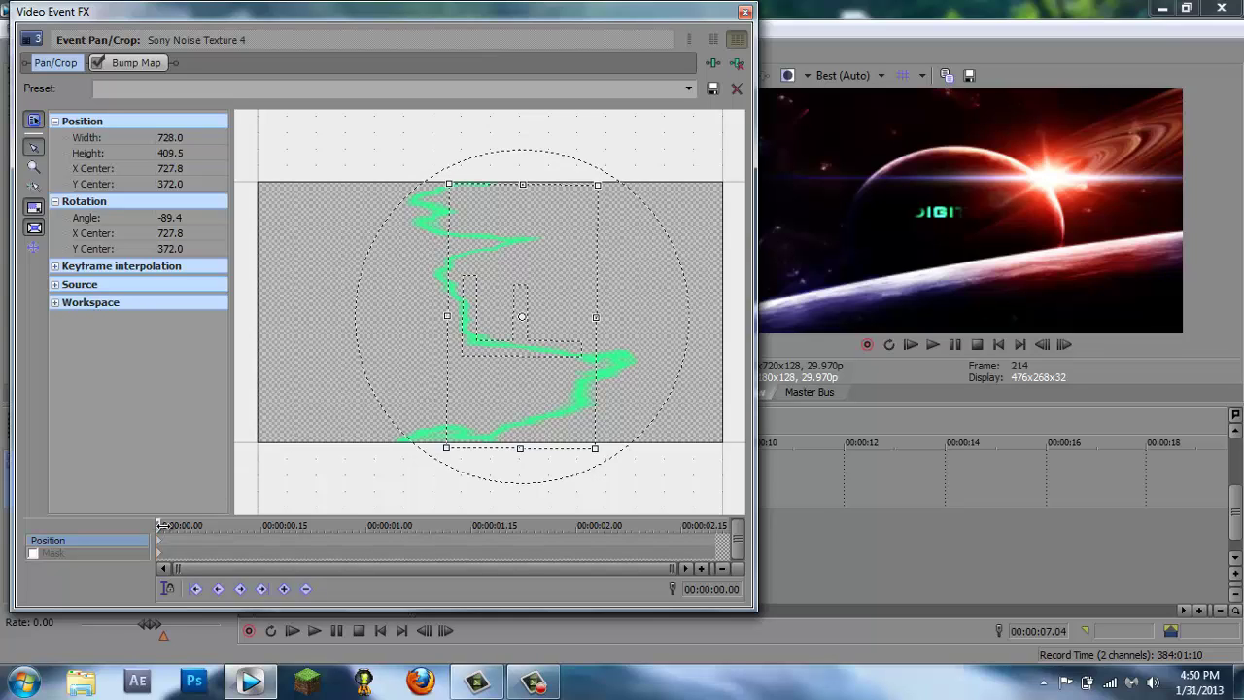
drag(163, 525, 333, 525)
drag(449, 182, 477, 222)
drag(511, 272, 448, 271)
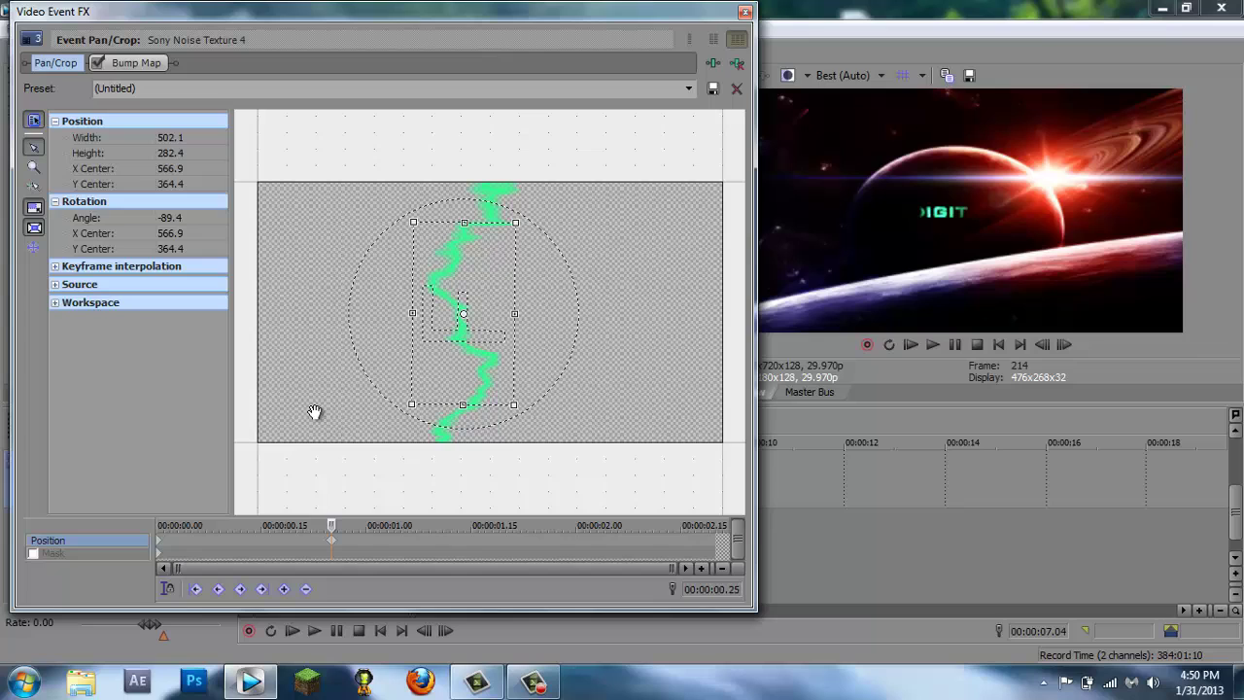
Add zoom-in crop keyframes at 00:00:01.18 and 00:00:02.00, previewing at 00:00:02.20
drag(332, 525, 490, 524)
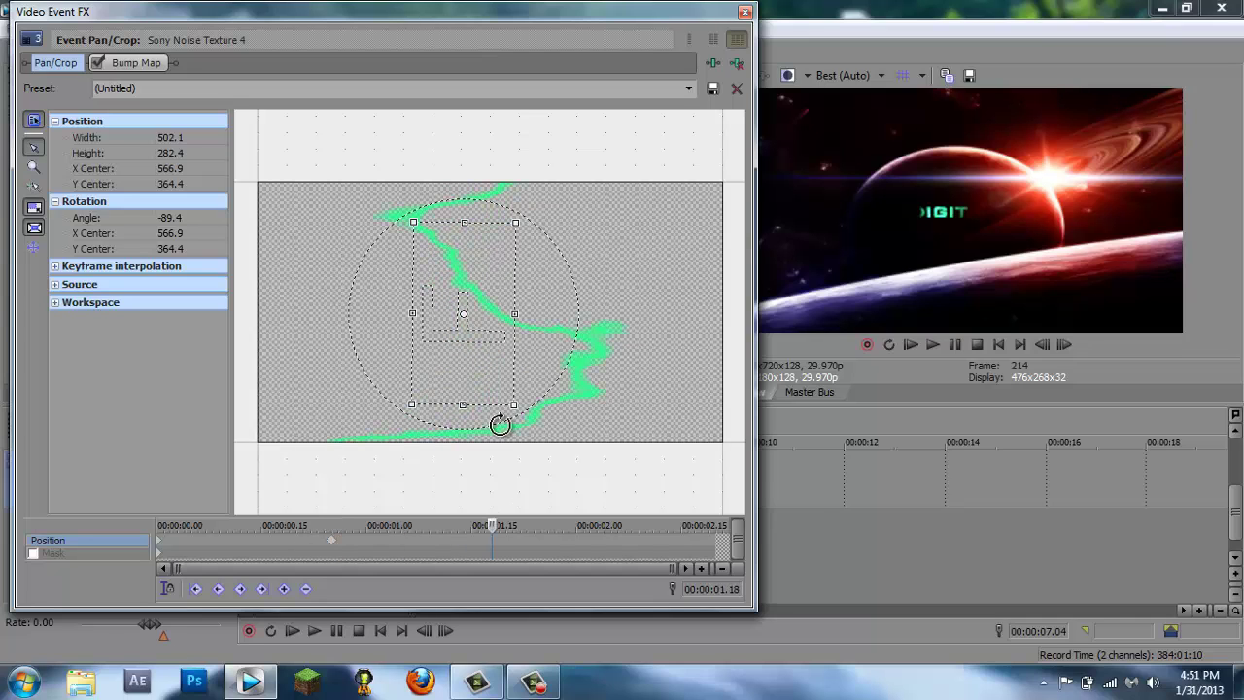
drag(486, 321, 485, 319)
drag(415, 219, 432, 244)
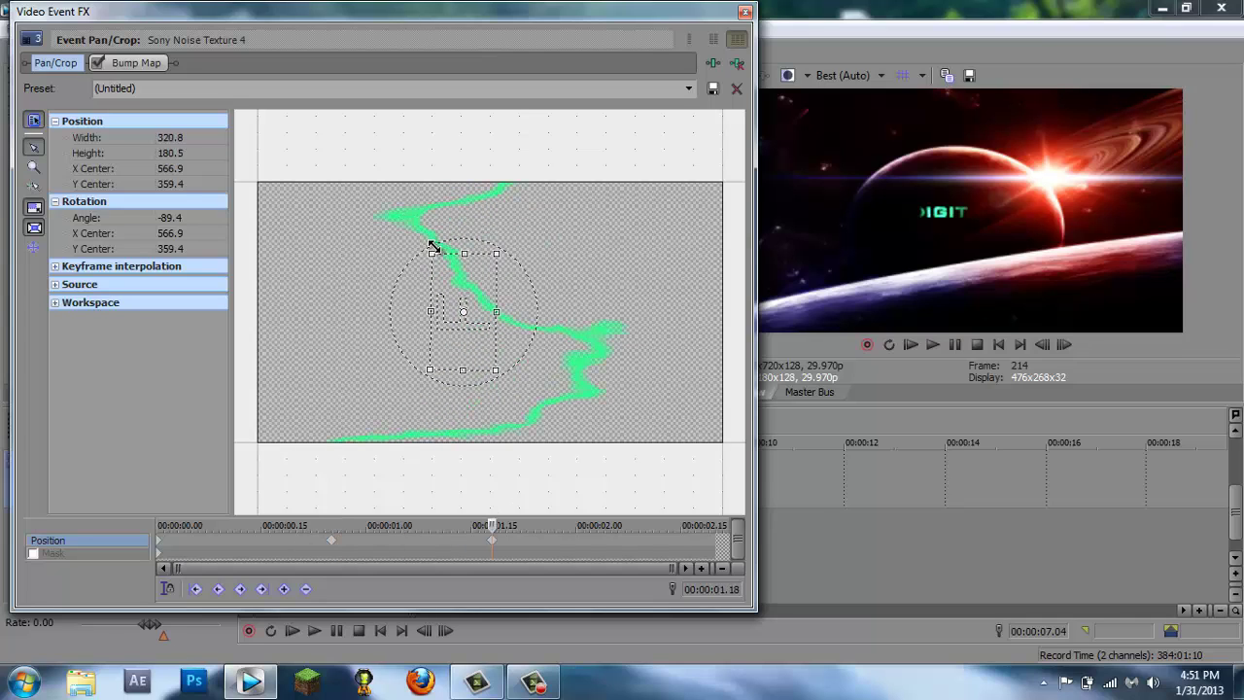
mouse_move(457, 291)
mouse_down()
mouse_move(463, 275)
mouse_move(472, 293)
mouse_up()
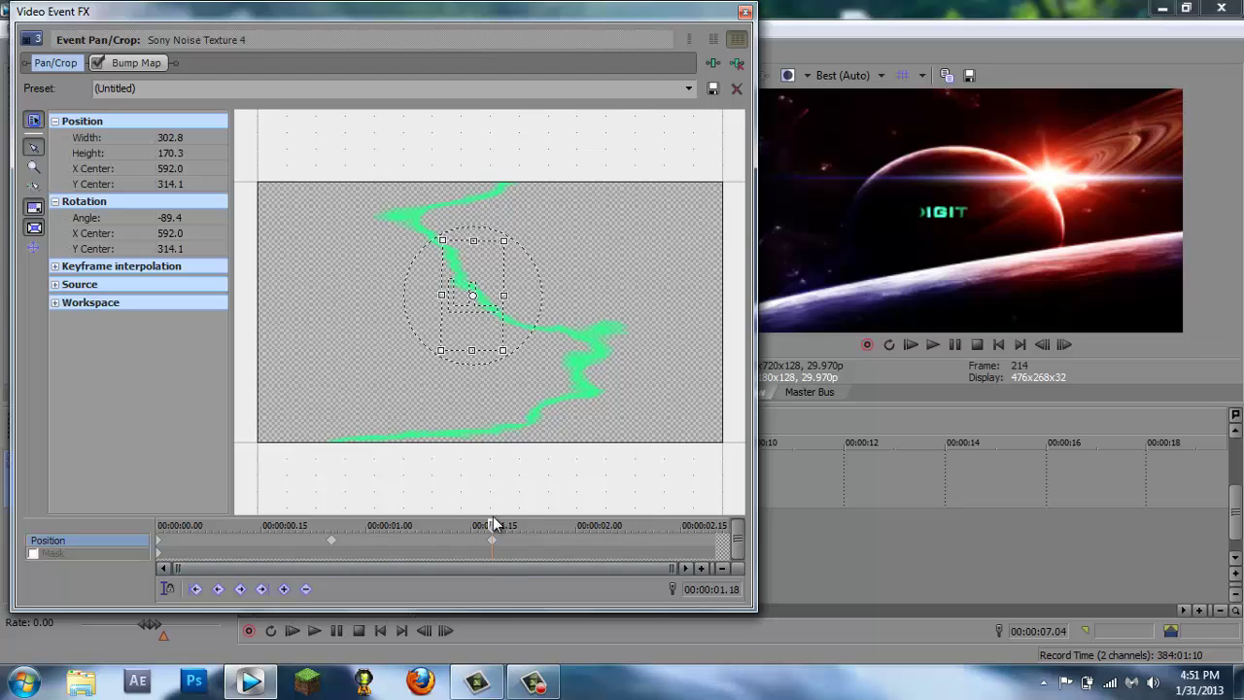
drag(492, 525, 589, 526)
drag(463, 275, 412, 226)
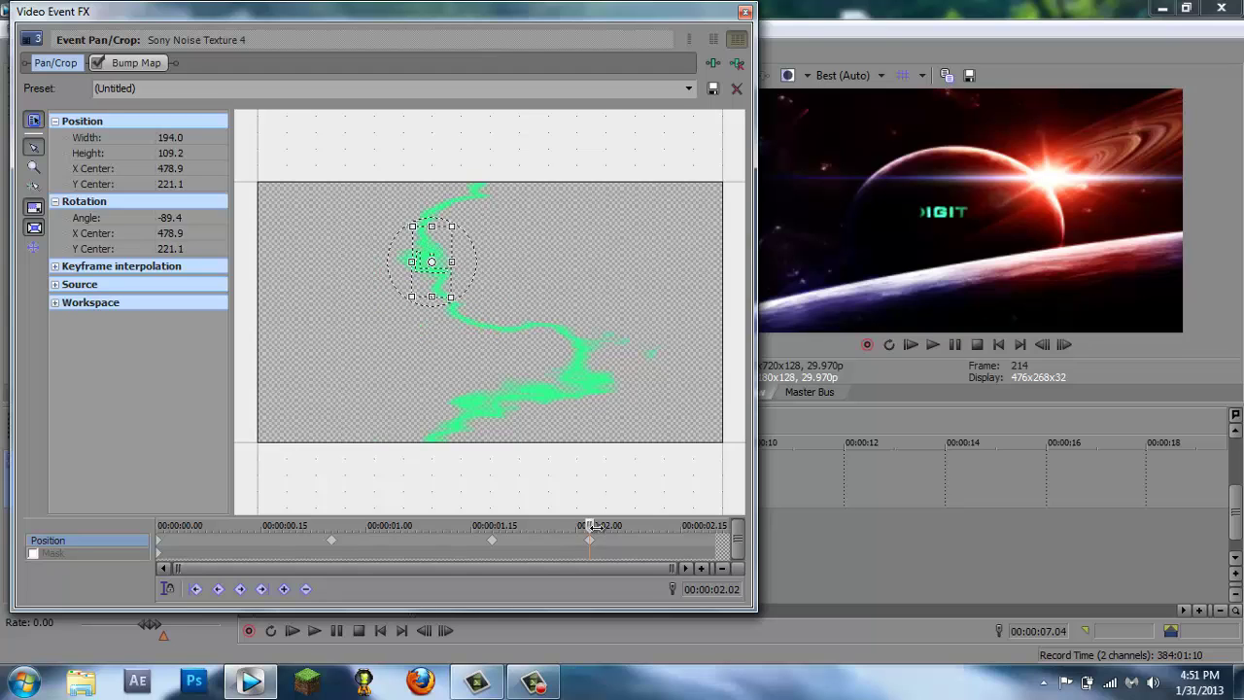
drag(592, 525, 719, 525)
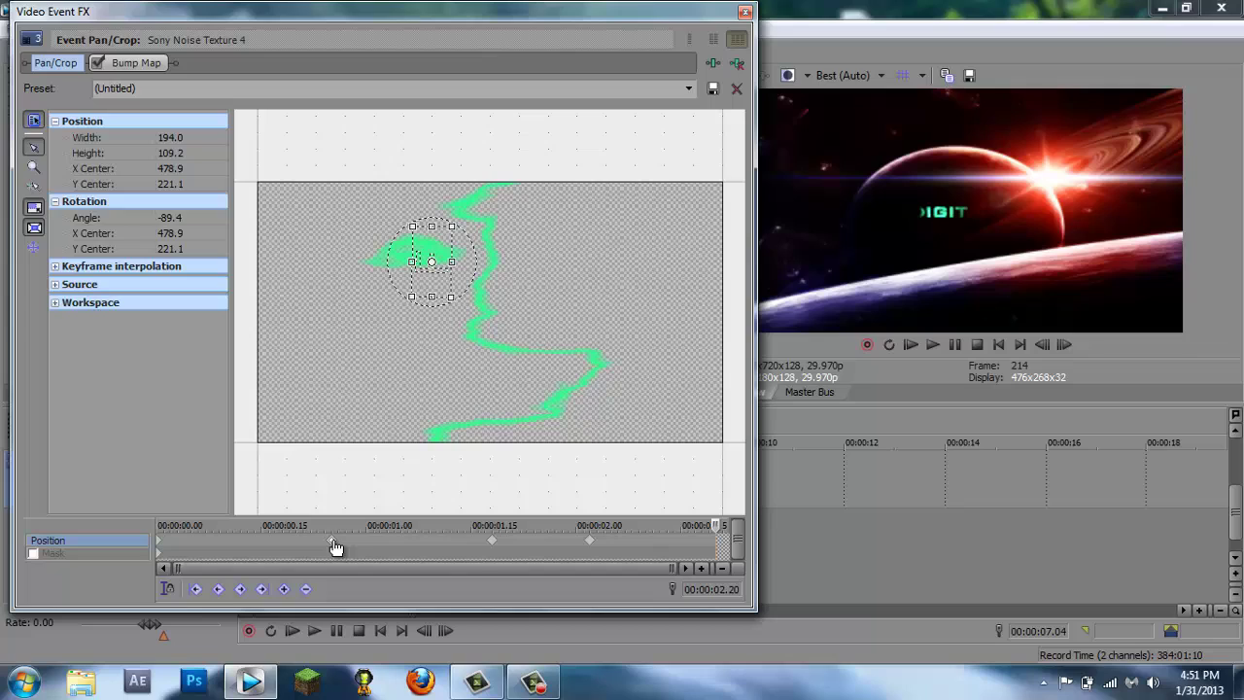
Set the 00:00:02.00 keyframe's interpolation to Smooth and close Pan/Crop
right_click(589, 549)
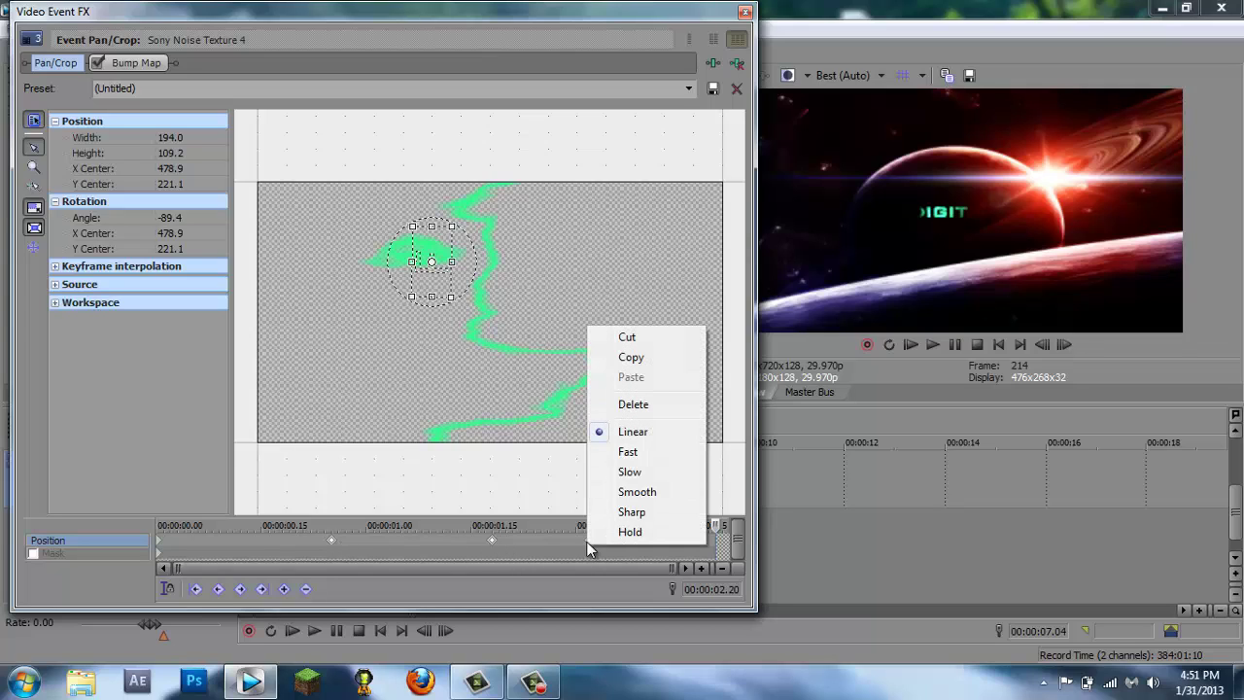
click(628, 472)
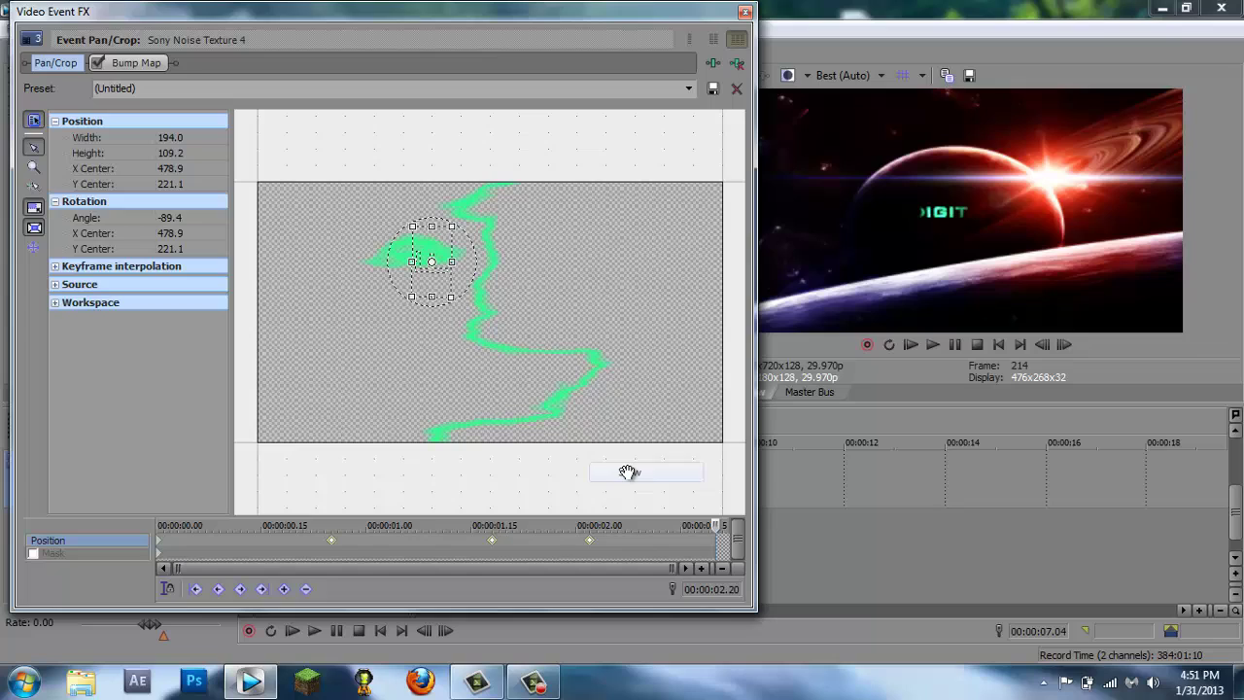
right_click(590, 542)
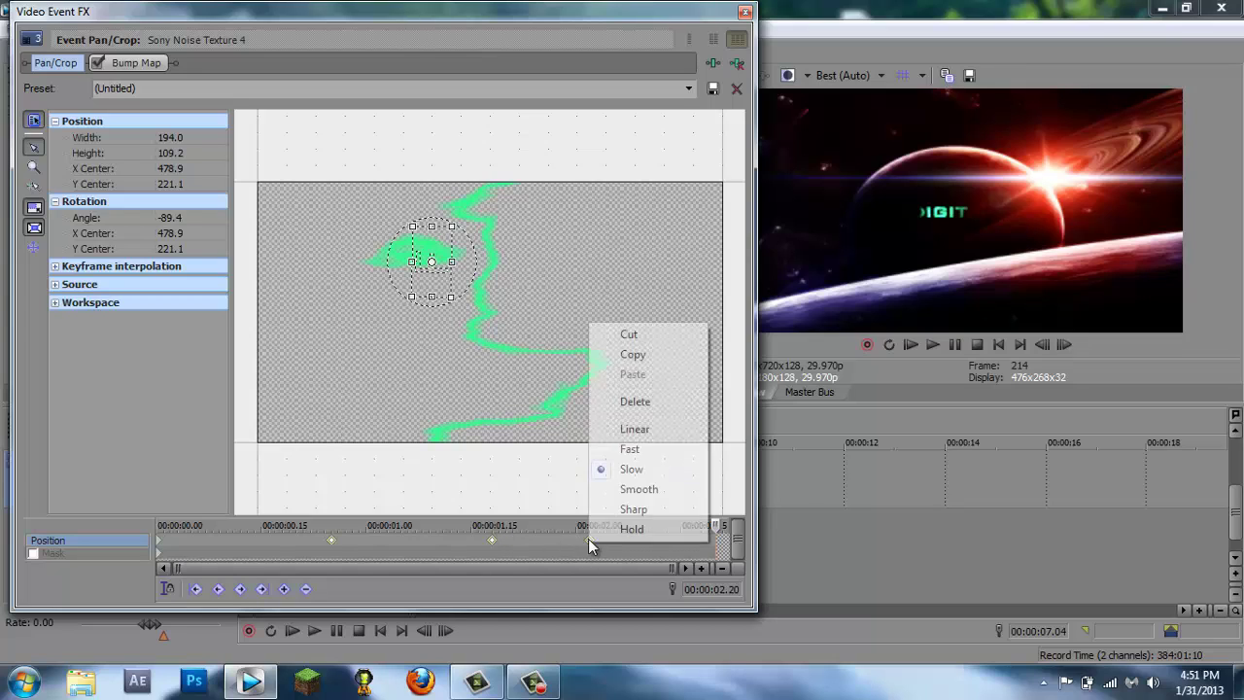
click(630, 489)
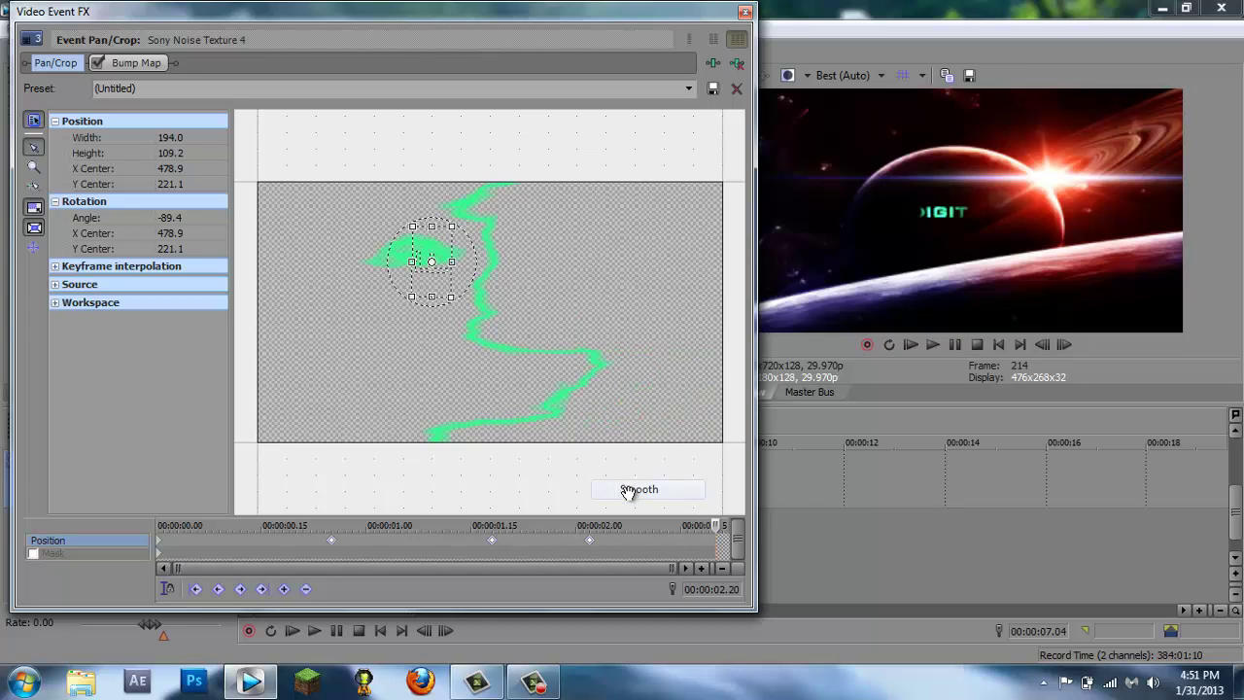
click(746, 13)
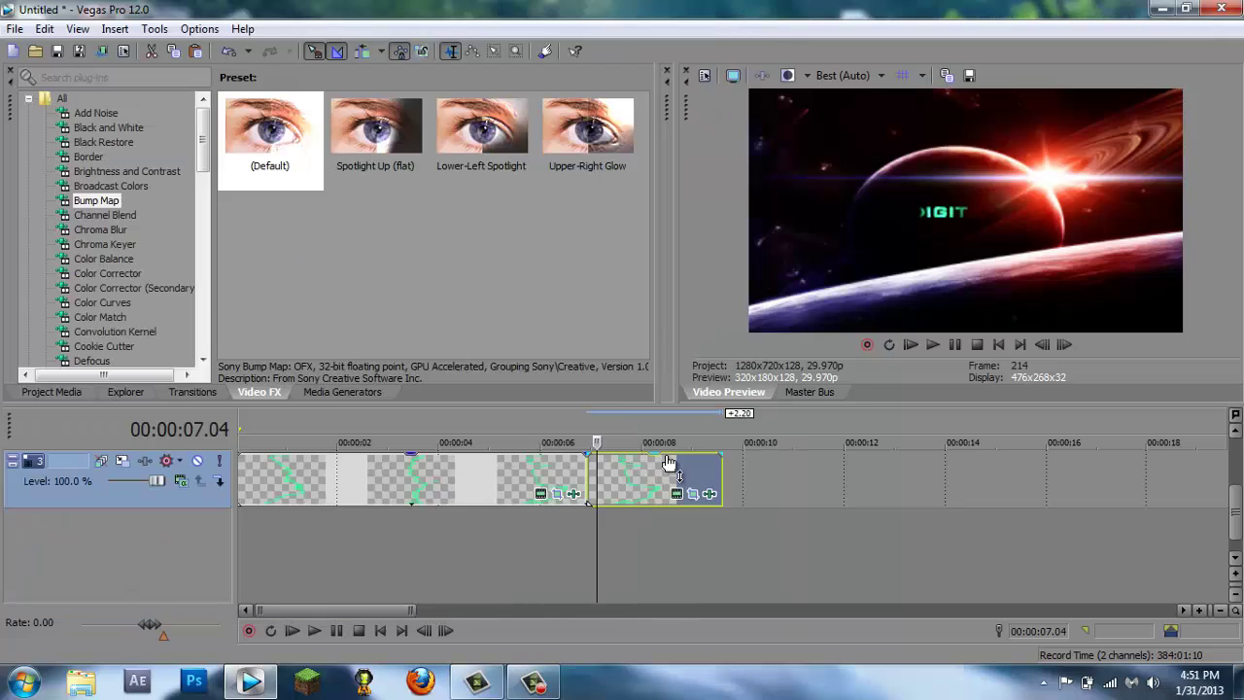
click(613, 465)
mouse_move(613, 464)
mouse_down()
mouse_move(722, 442)
mouse_move(618, 442)
mouse_up()
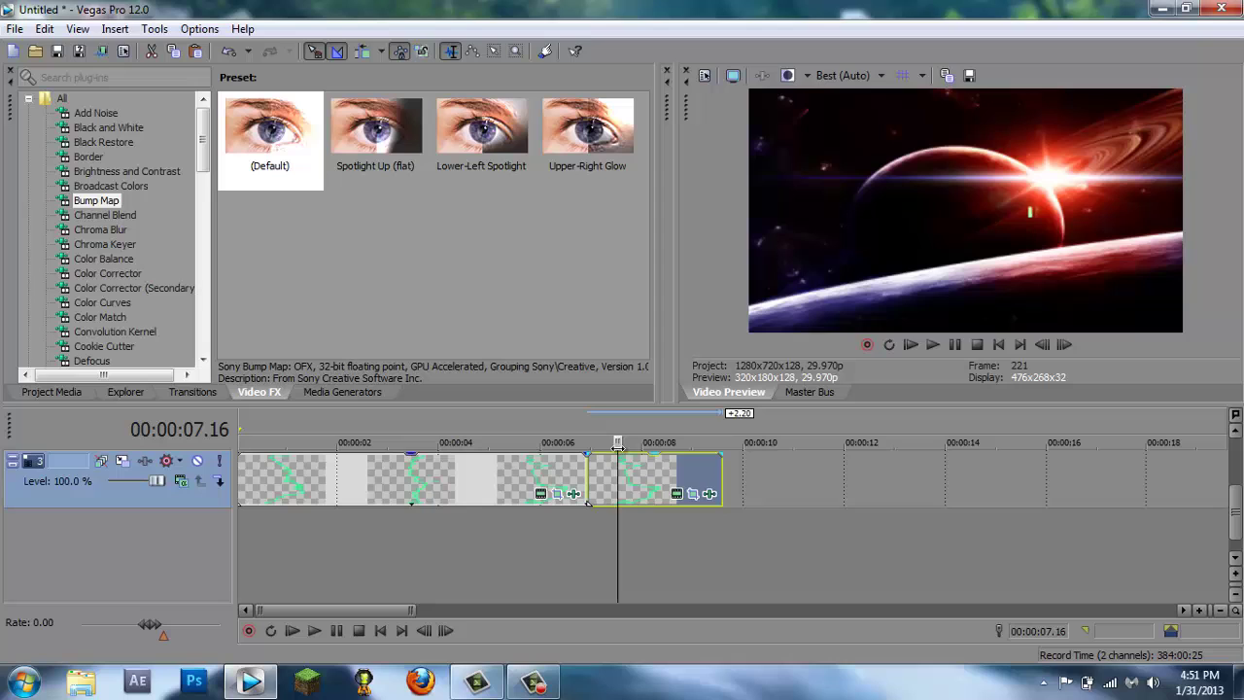
scroll(846, 506, up, 2)
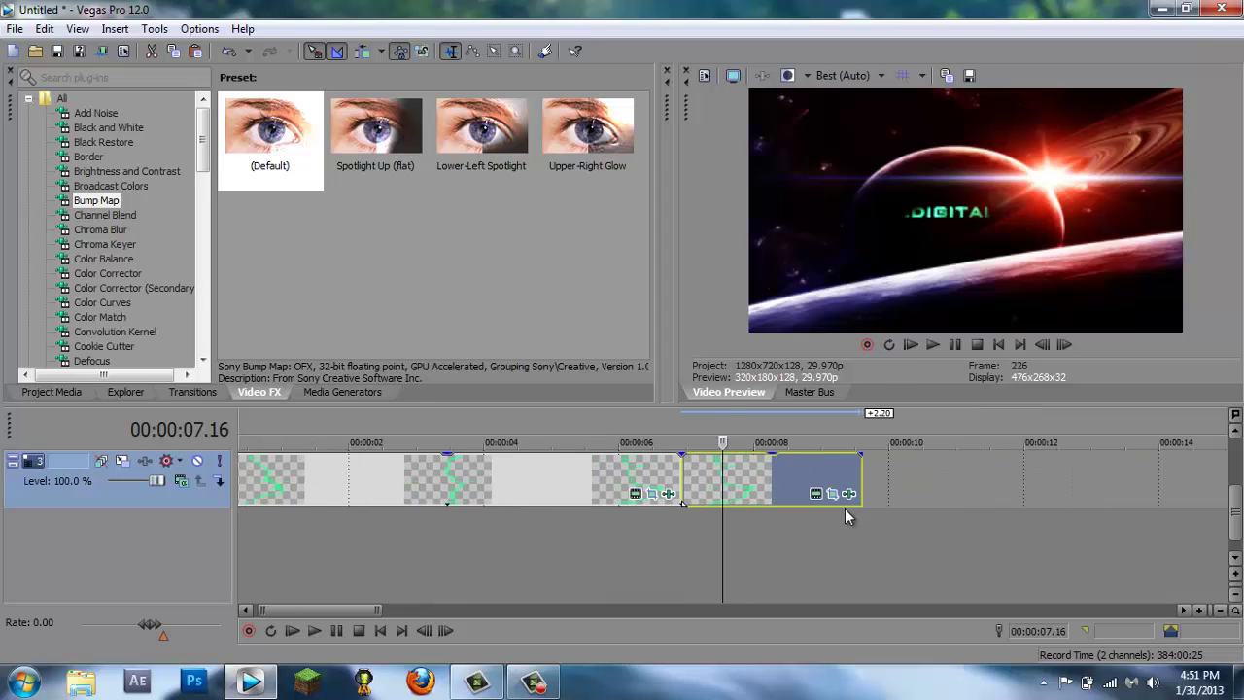
drag(1234, 524, 1232, 486)
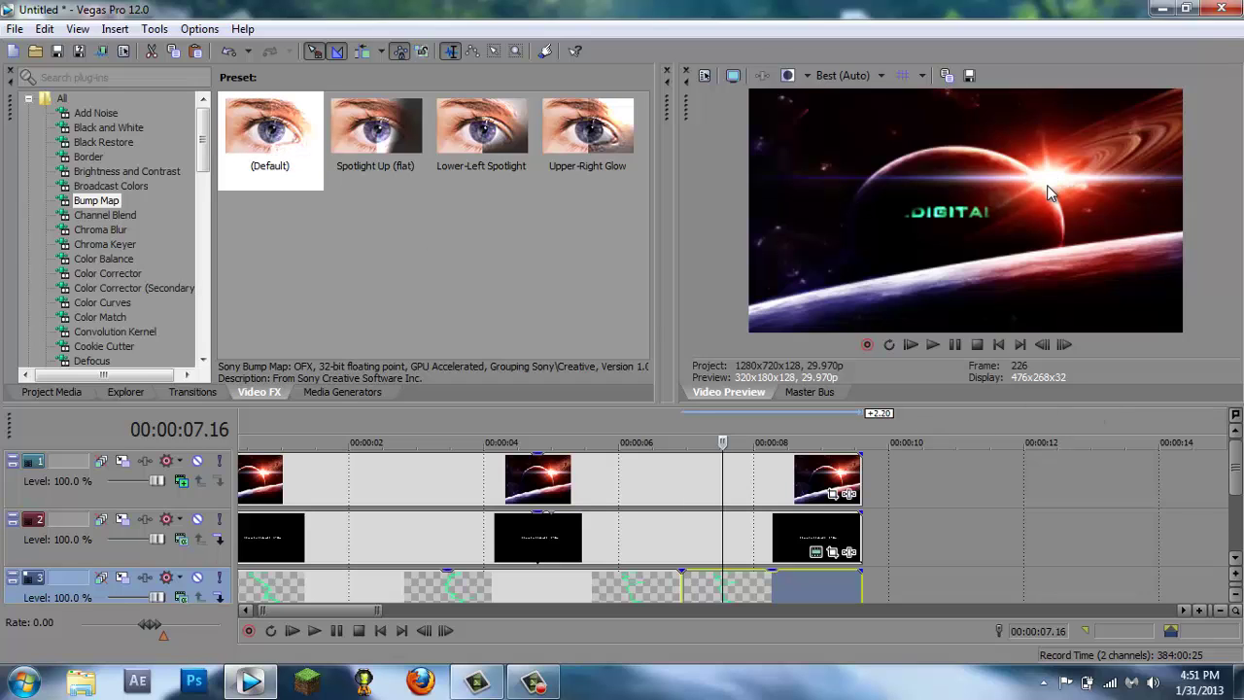
Apply the Spotlight Up (flat) bump map to the wallpaper, aimed at the upper-right flare
click(376, 139)
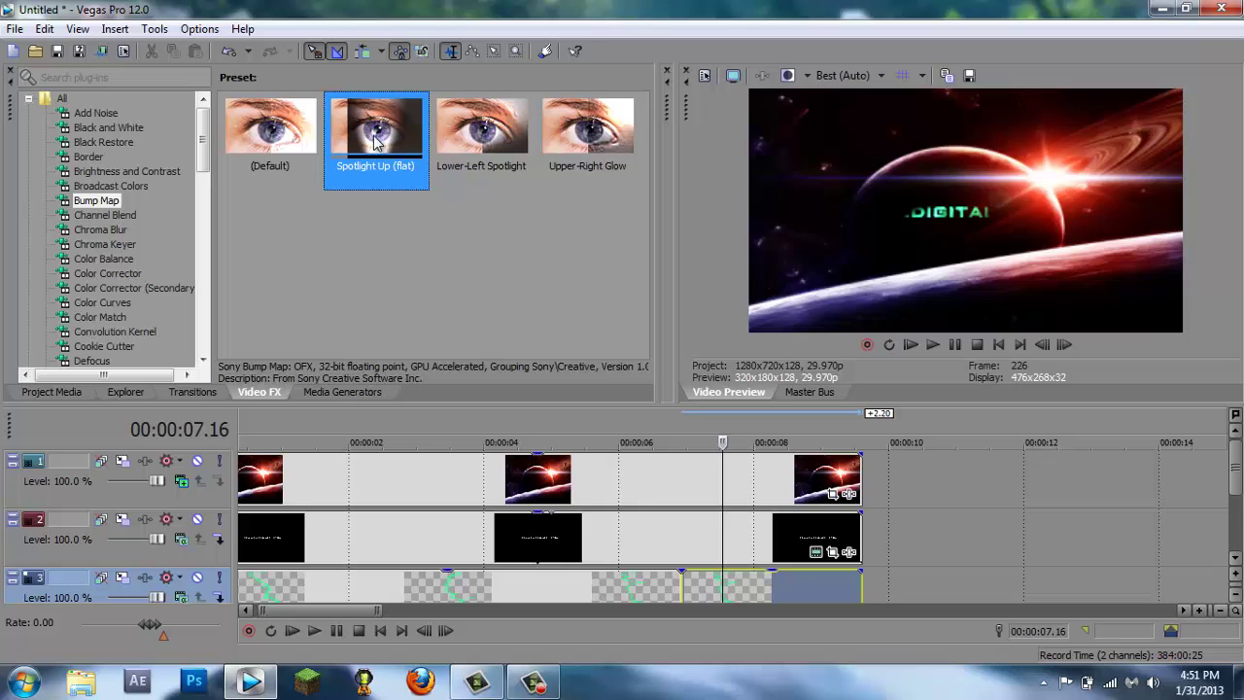
drag(377, 139, 678, 461)
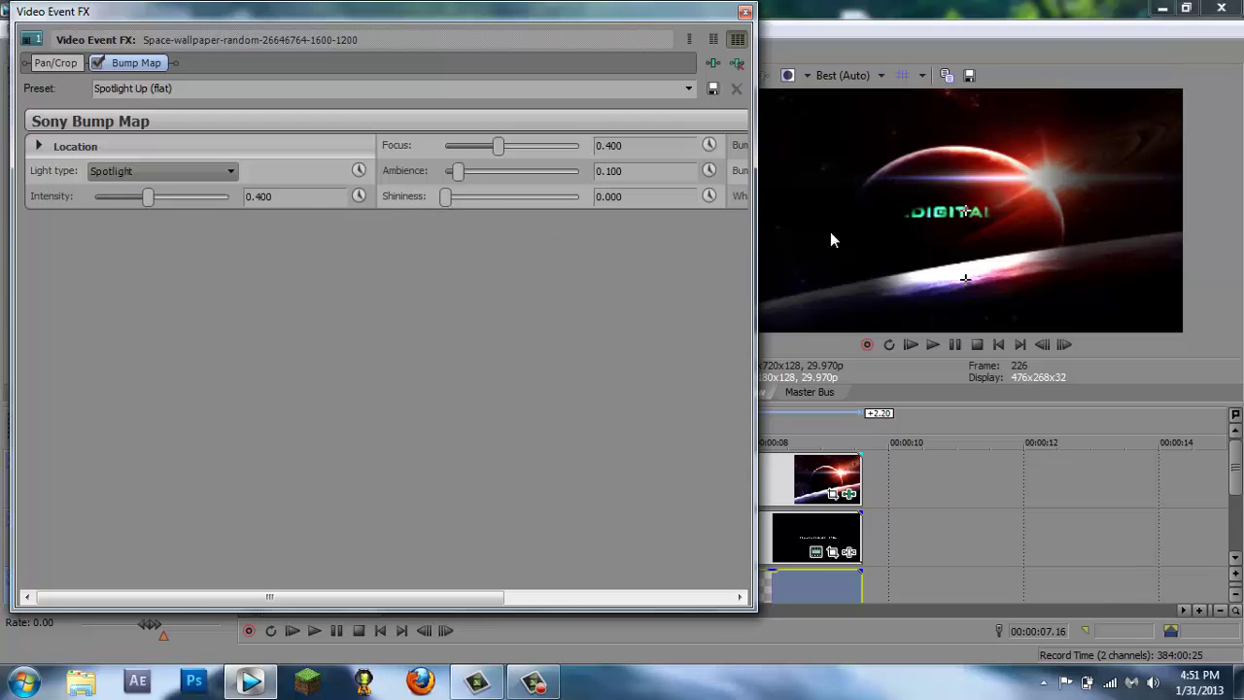
drag(966, 281, 1054, 177)
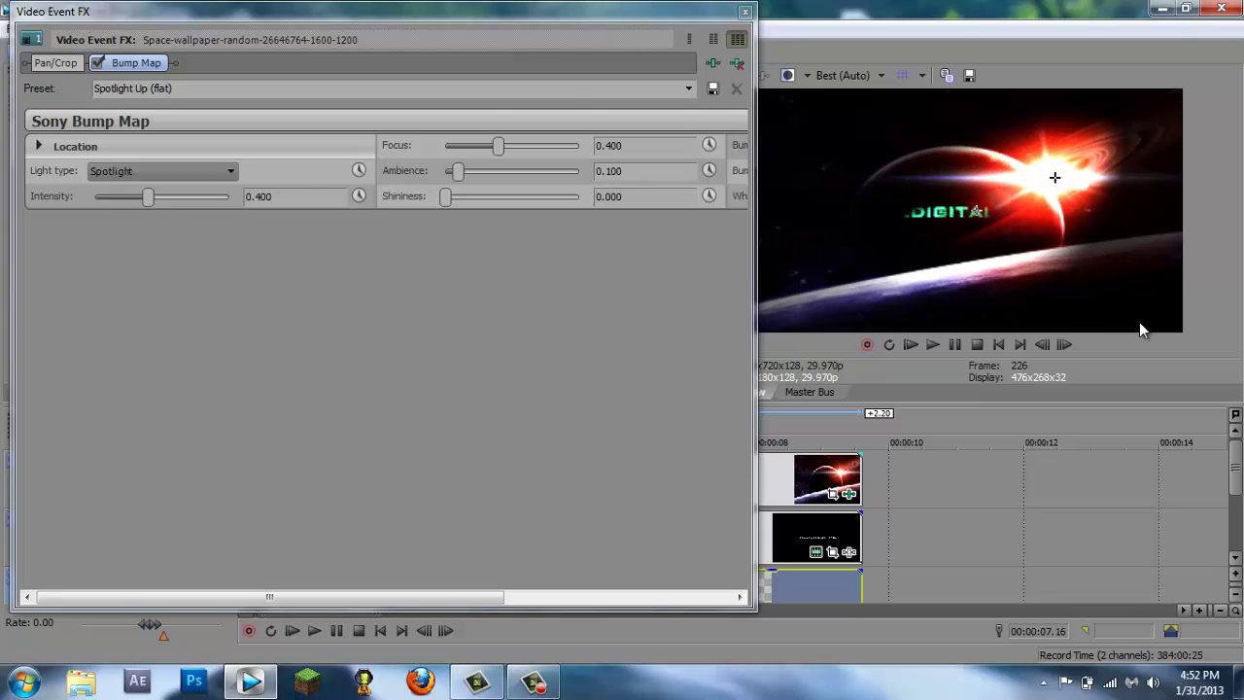
click(97, 62)
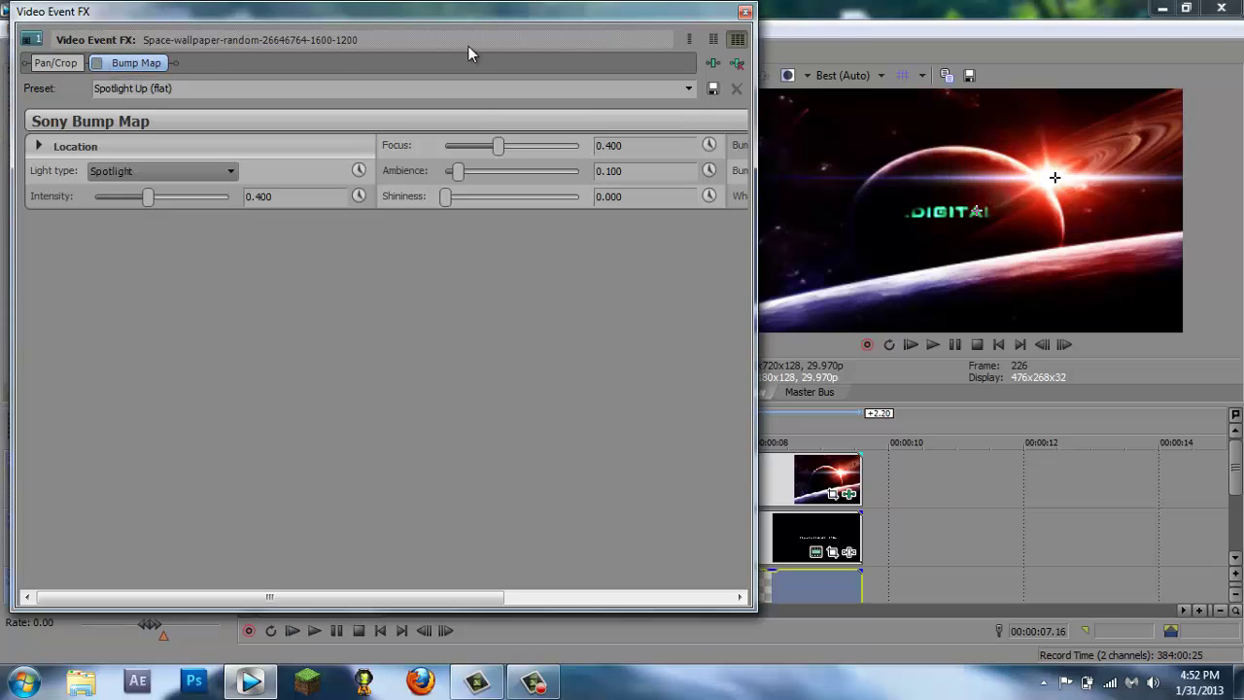
click(744, 13)
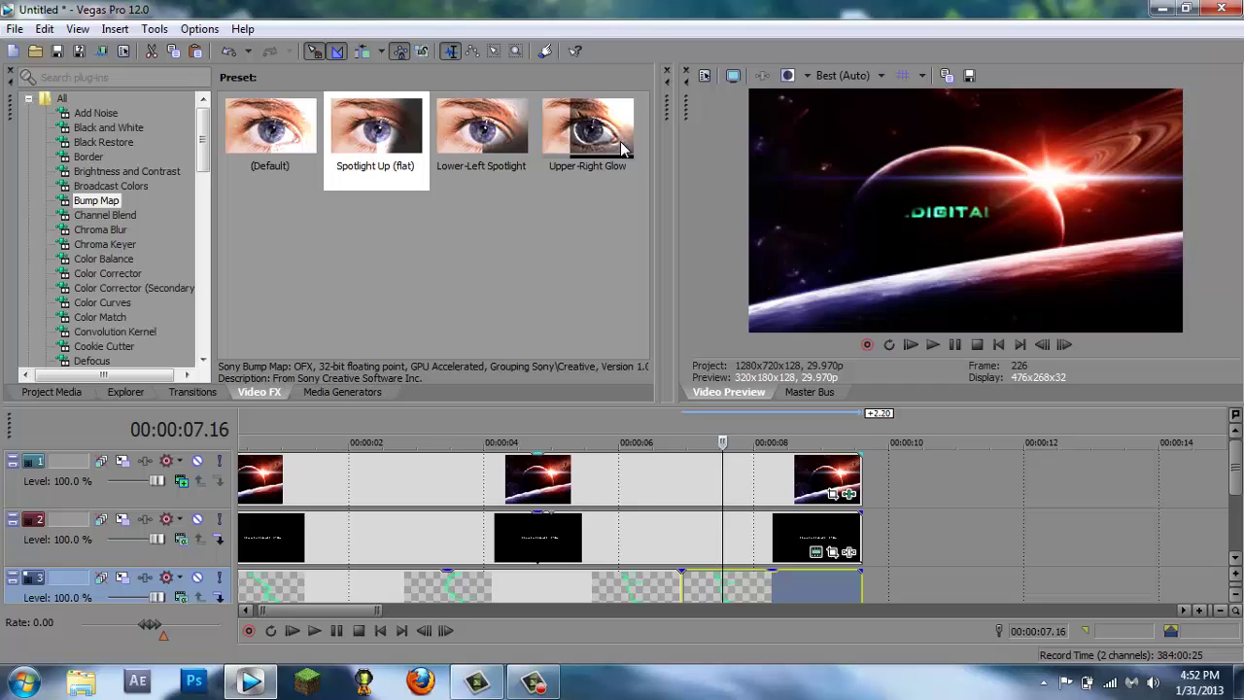
Add then disable Upper-Right Glow, and raise the spotlight intensity to 1.000
drag(606, 136, 744, 486)
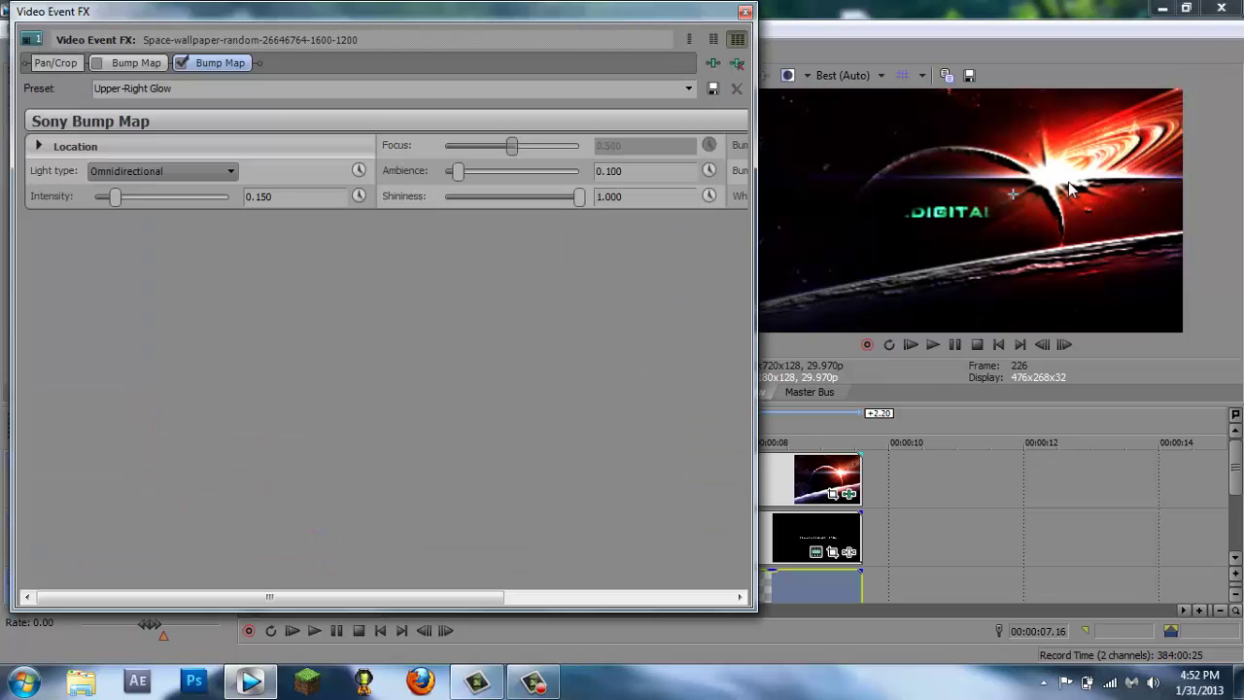
click(182, 63)
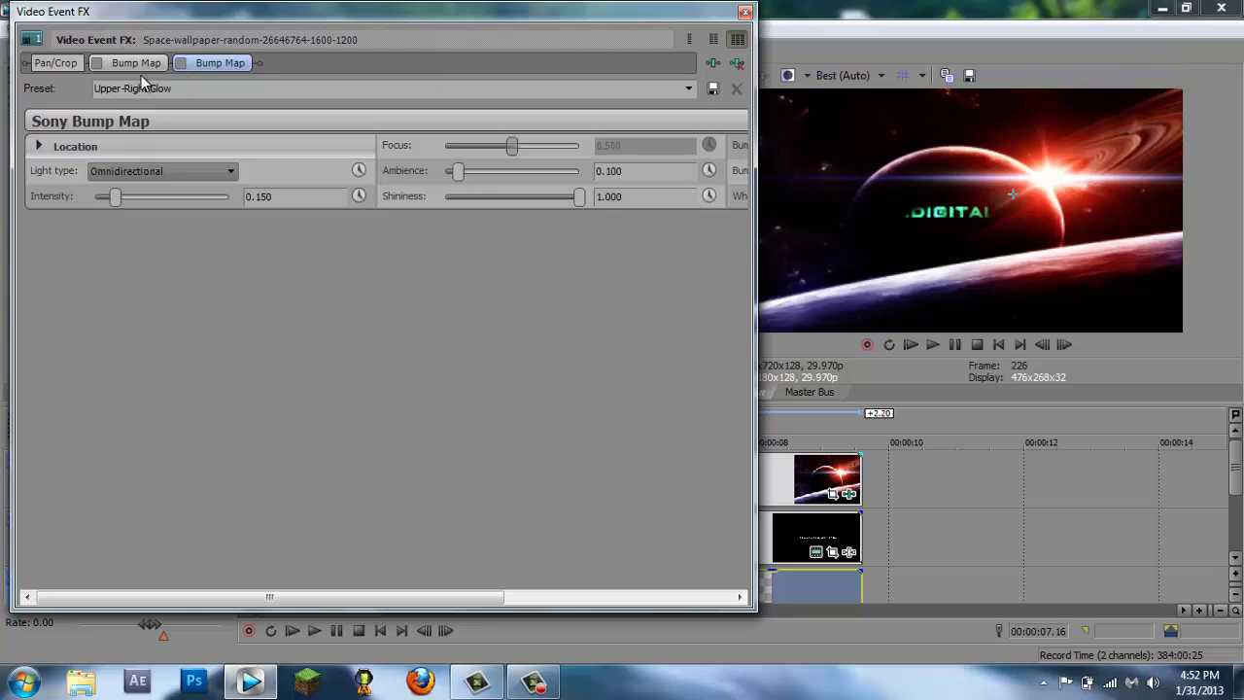
click(97, 63)
click(139, 63)
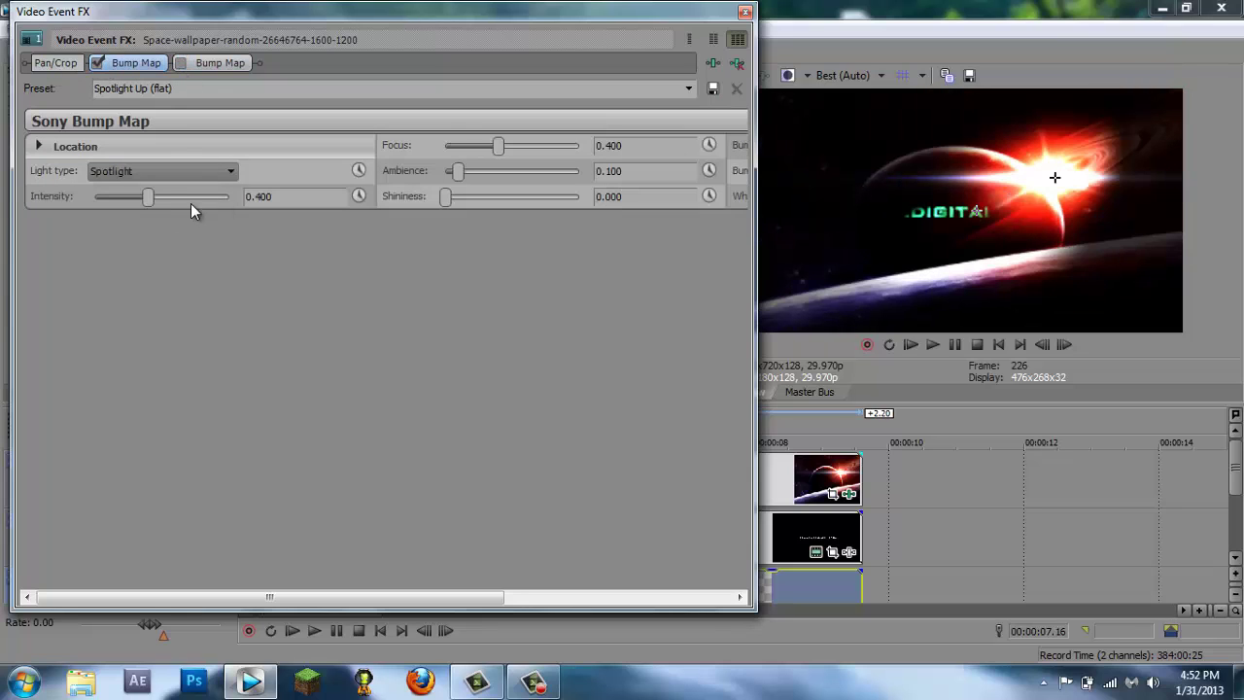
drag(152, 196, 303, 194)
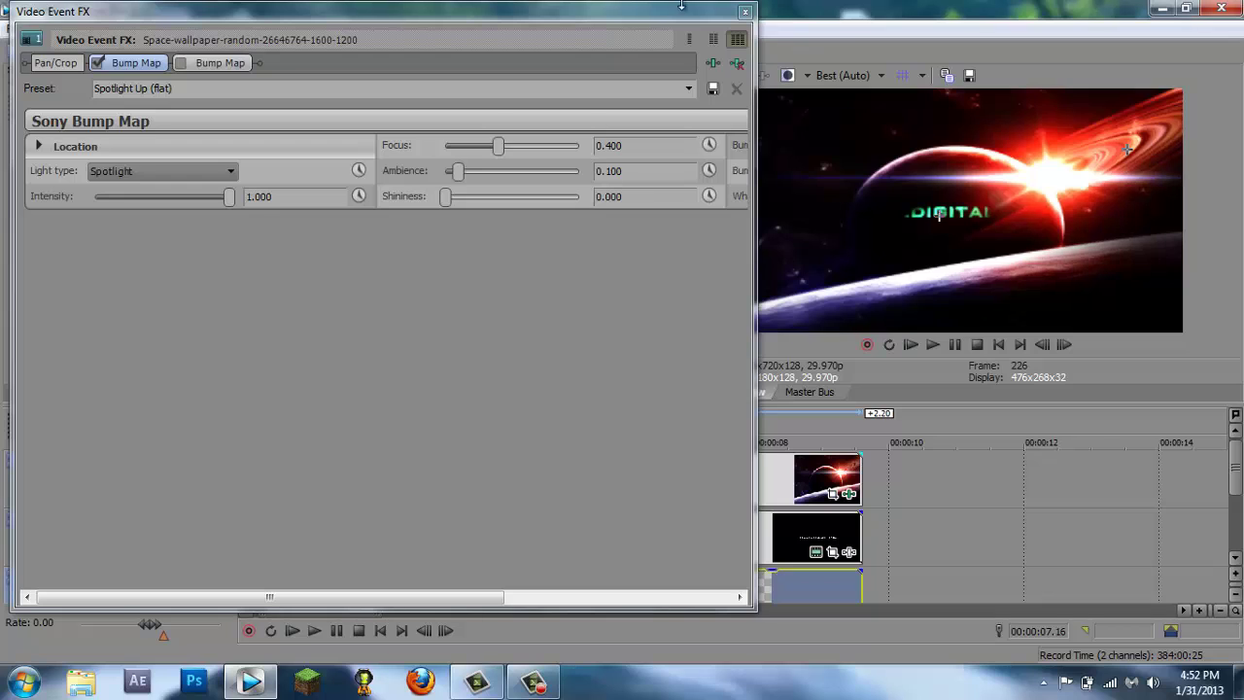
click(744, 11)
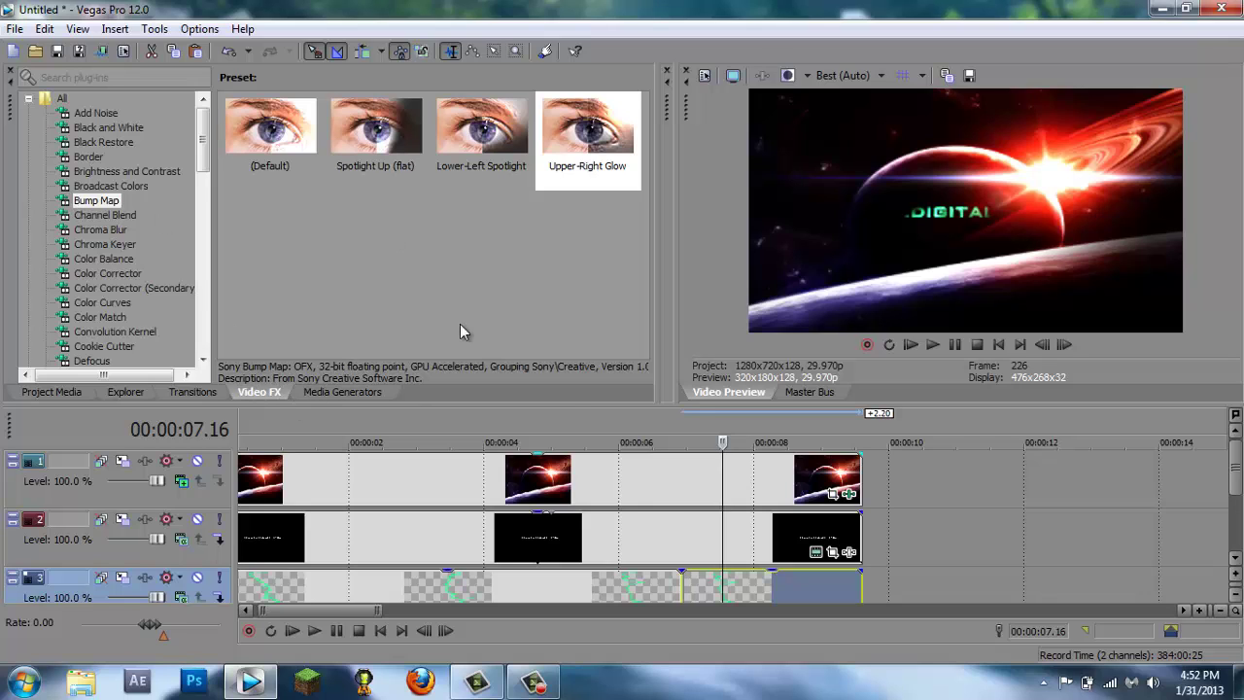
scroll(986, 523, down, 3)
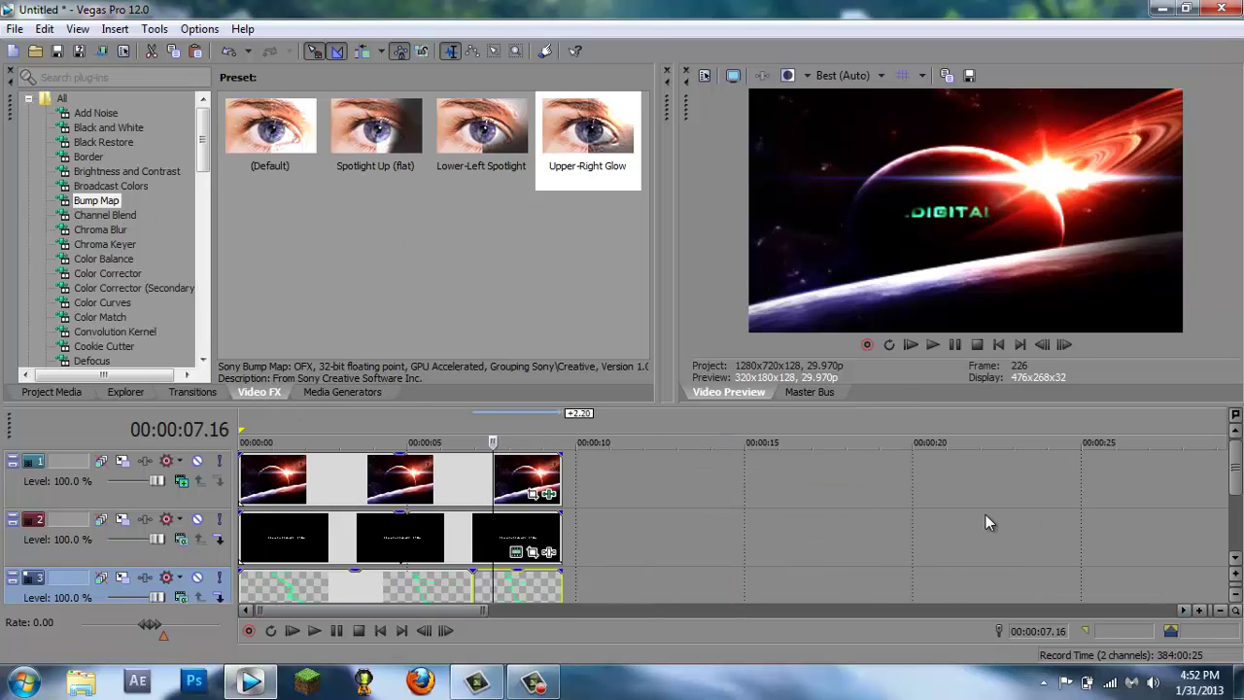
scroll(987, 522, up, 3)
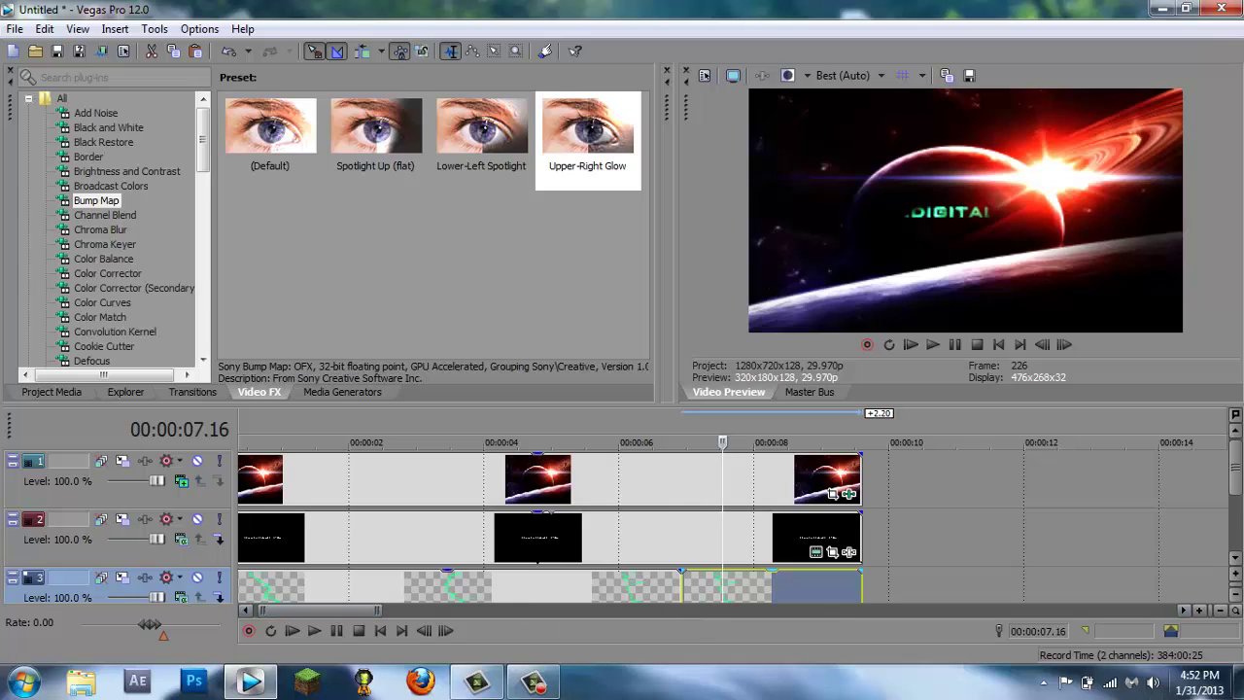